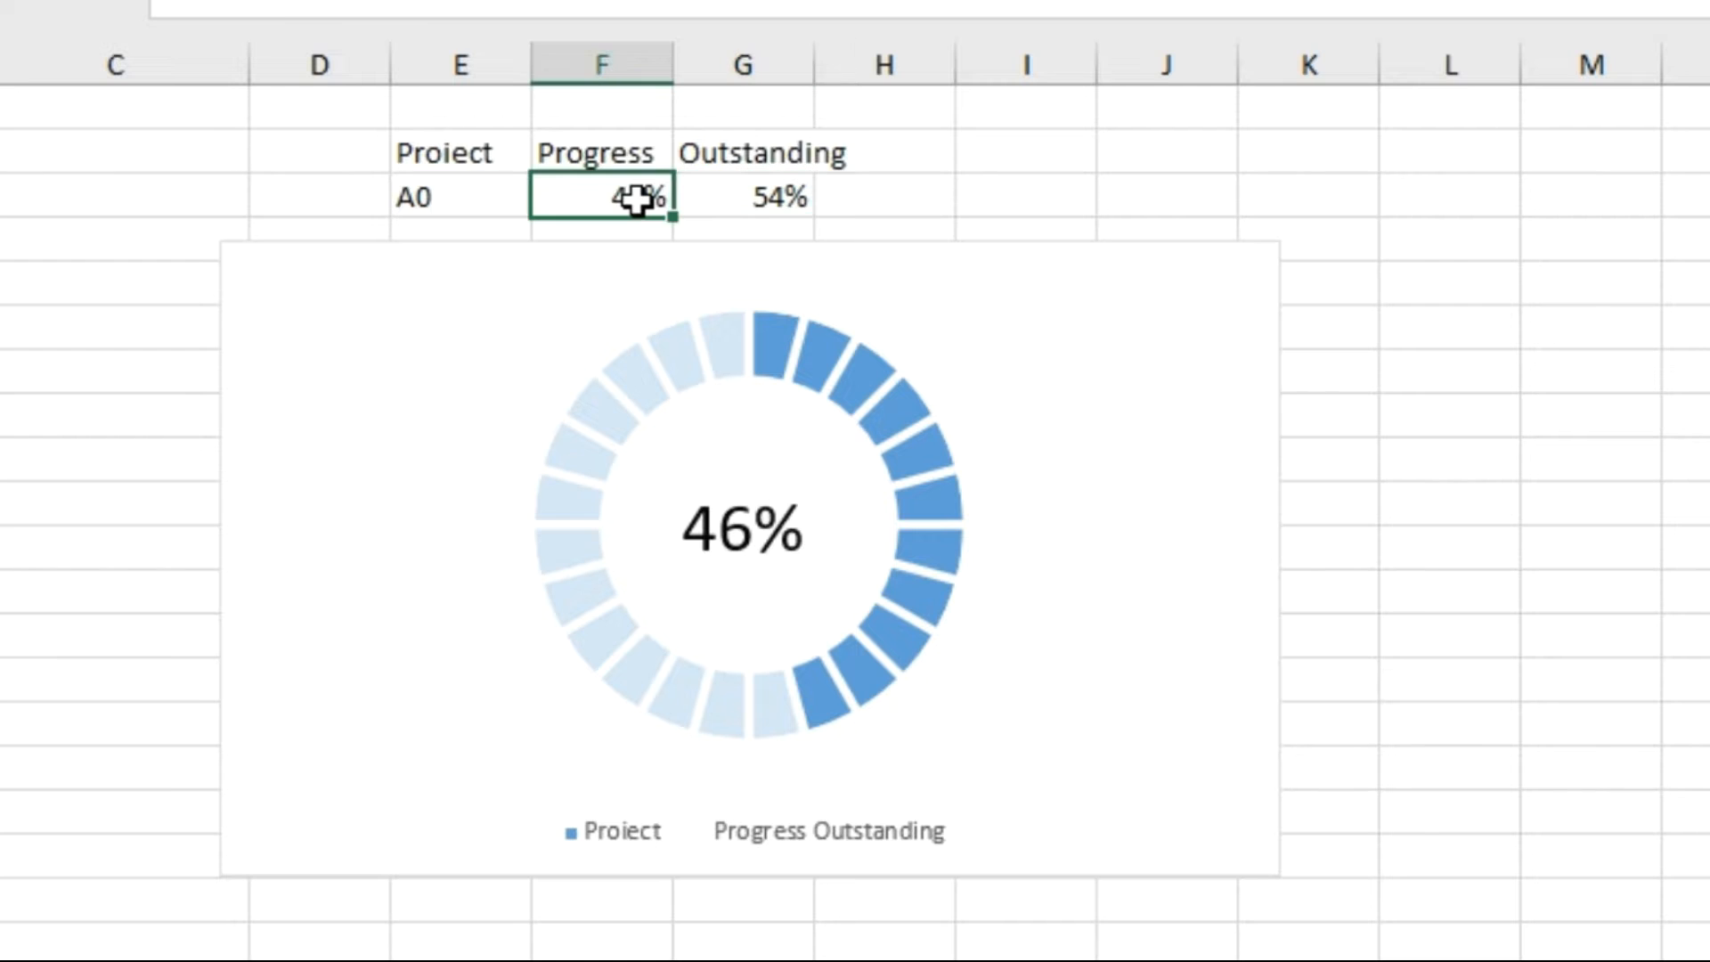
Set the A0 project's progress in the table to 78%.
double_click(636, 200)
key("BackSpace")
key("BackSpace")
key("BackSpace")
type("78%")
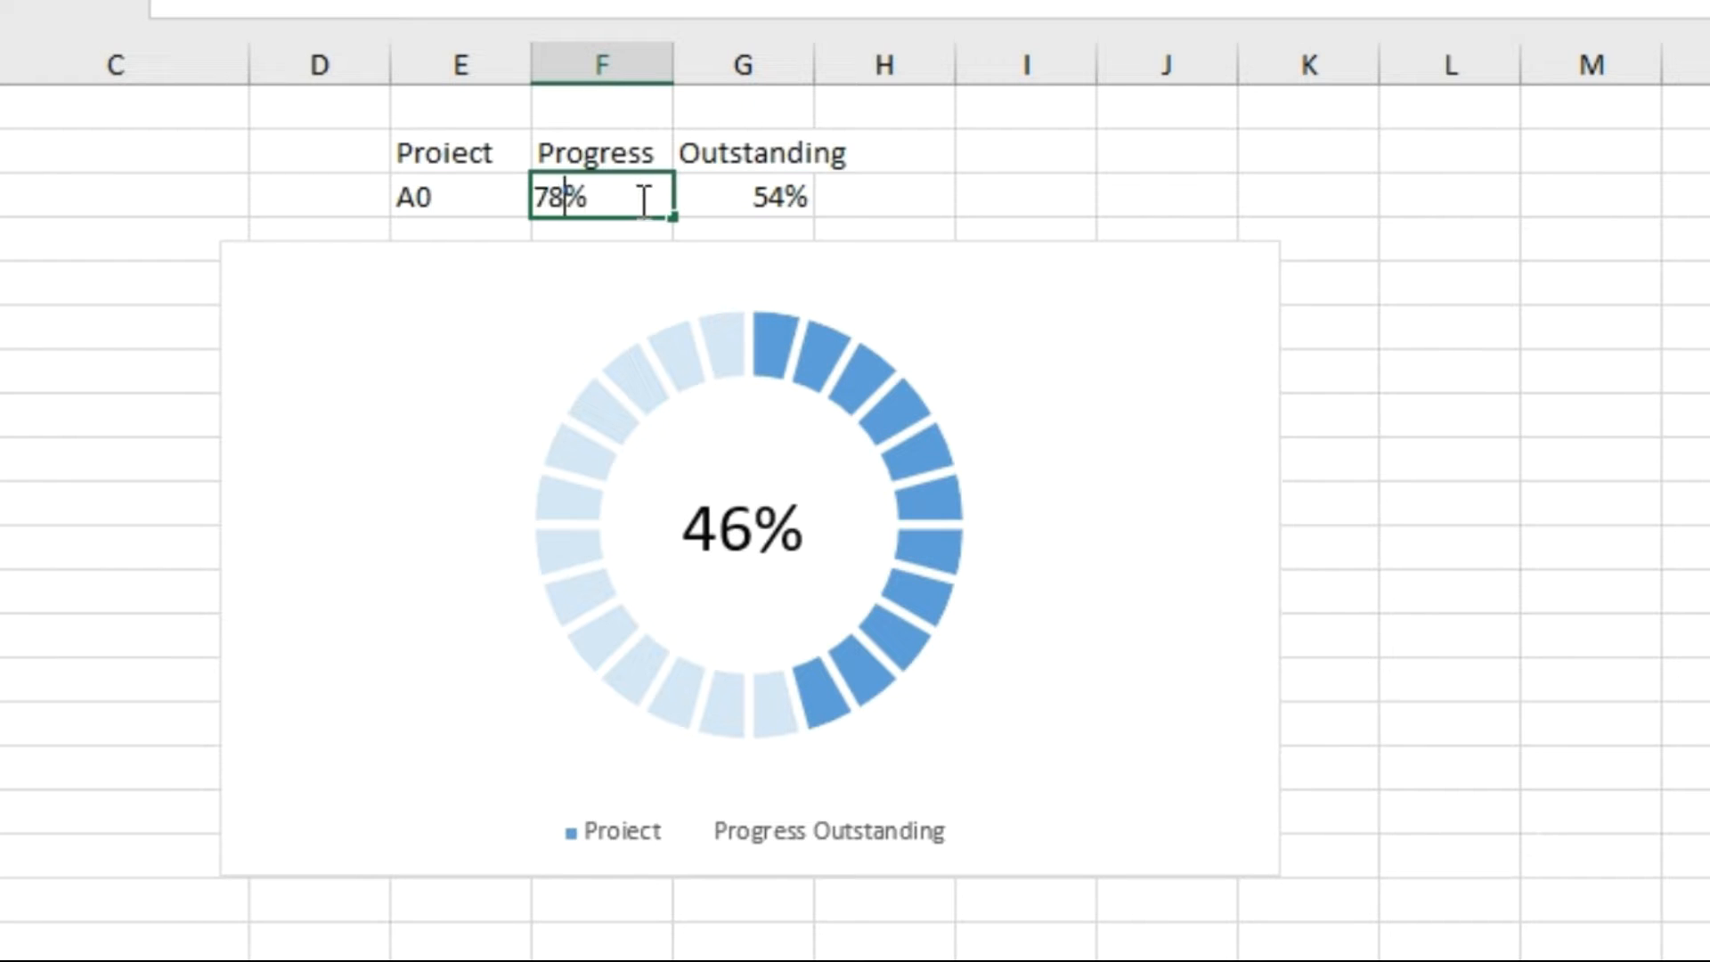
left_click(717, 194)
Set the A0 project's progress in the table to 99%.
left_click(623, 200)
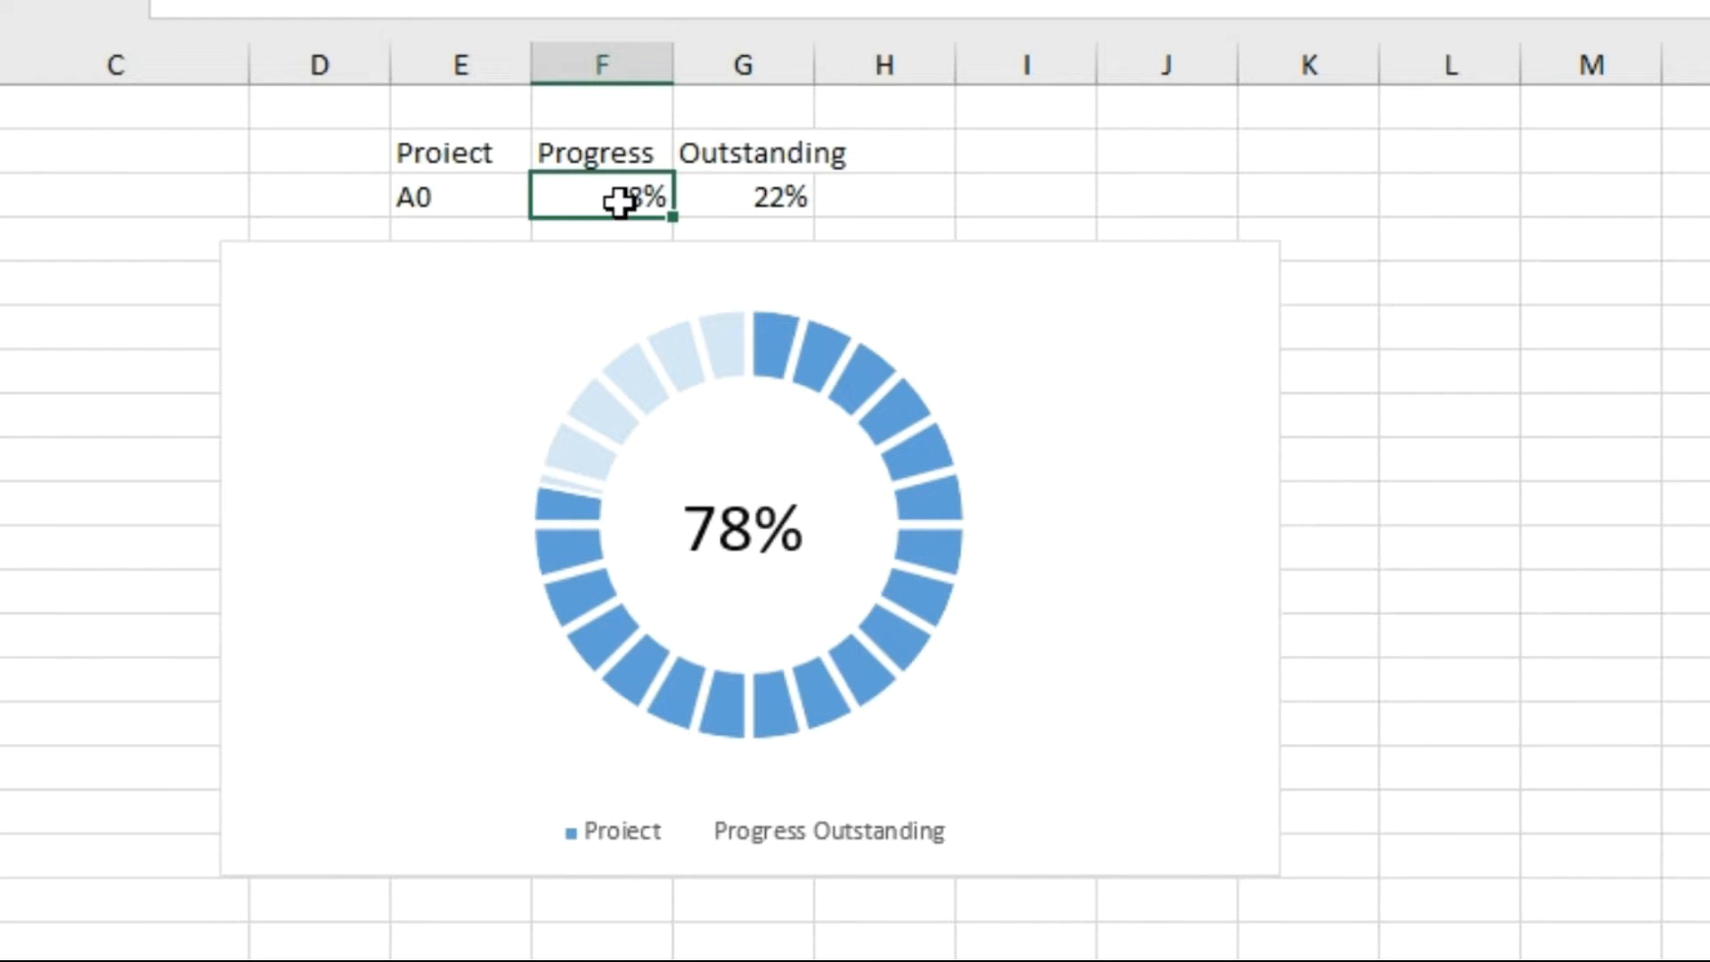
type("99")
left_click(723, 208)
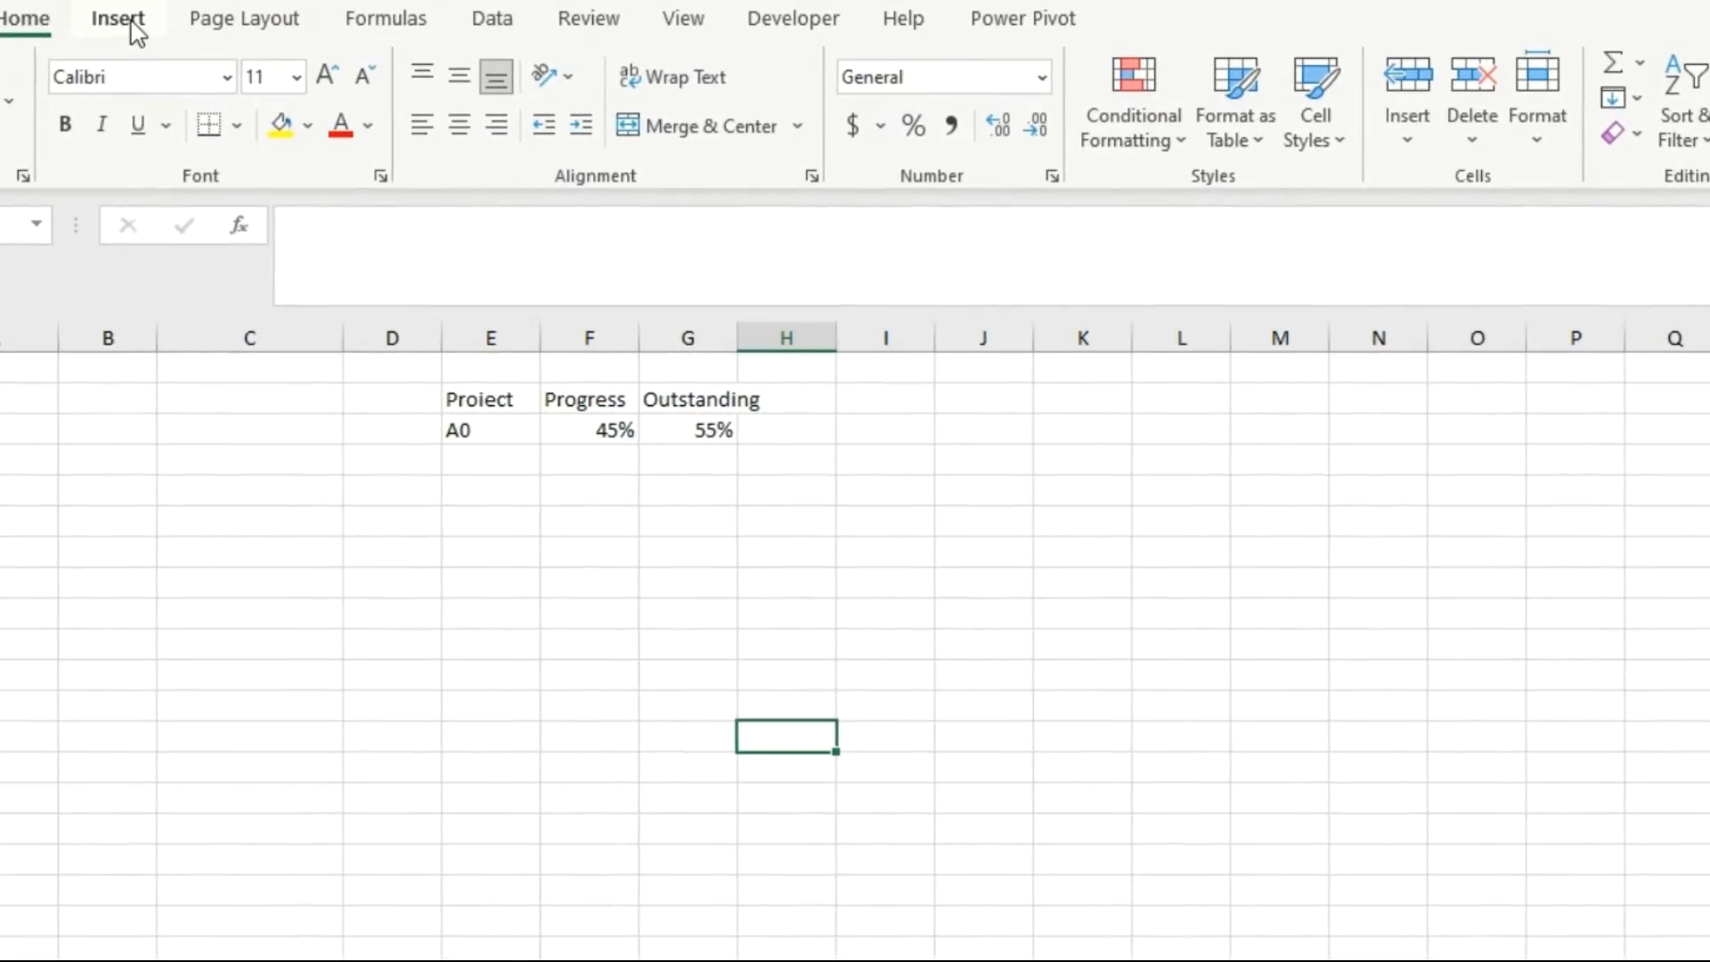
Insert an empty doughnut chart and move it directly below the progress table.
left_click(135, 33)
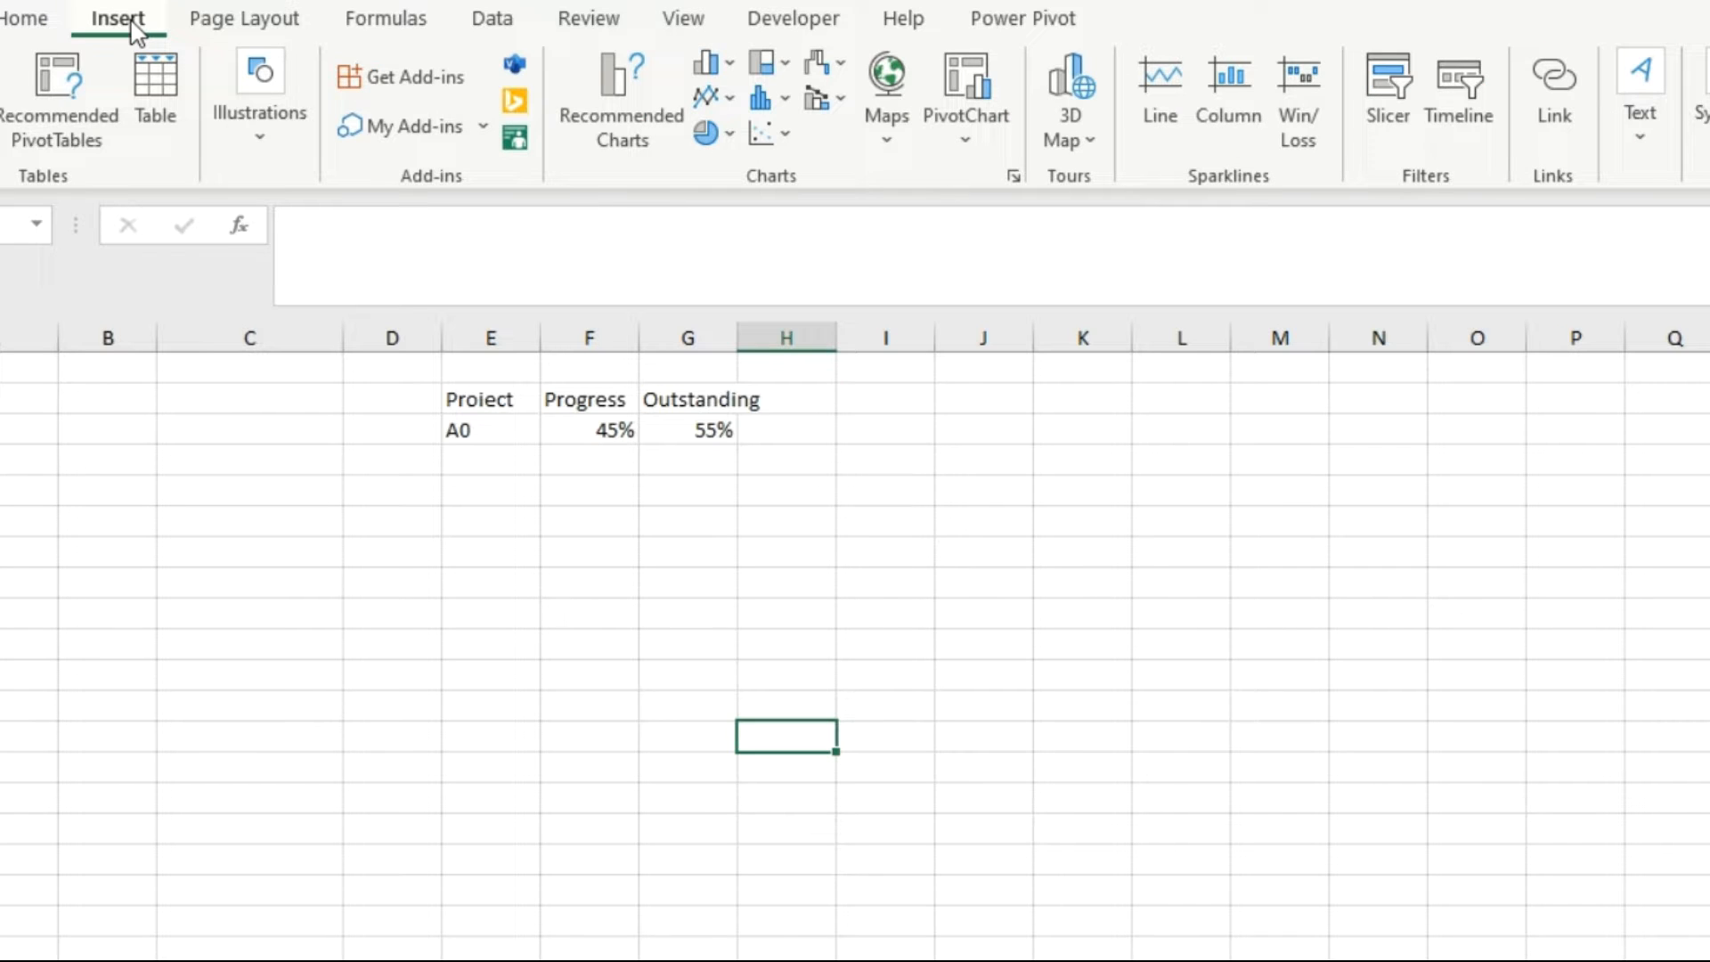
left_click(731, 141)
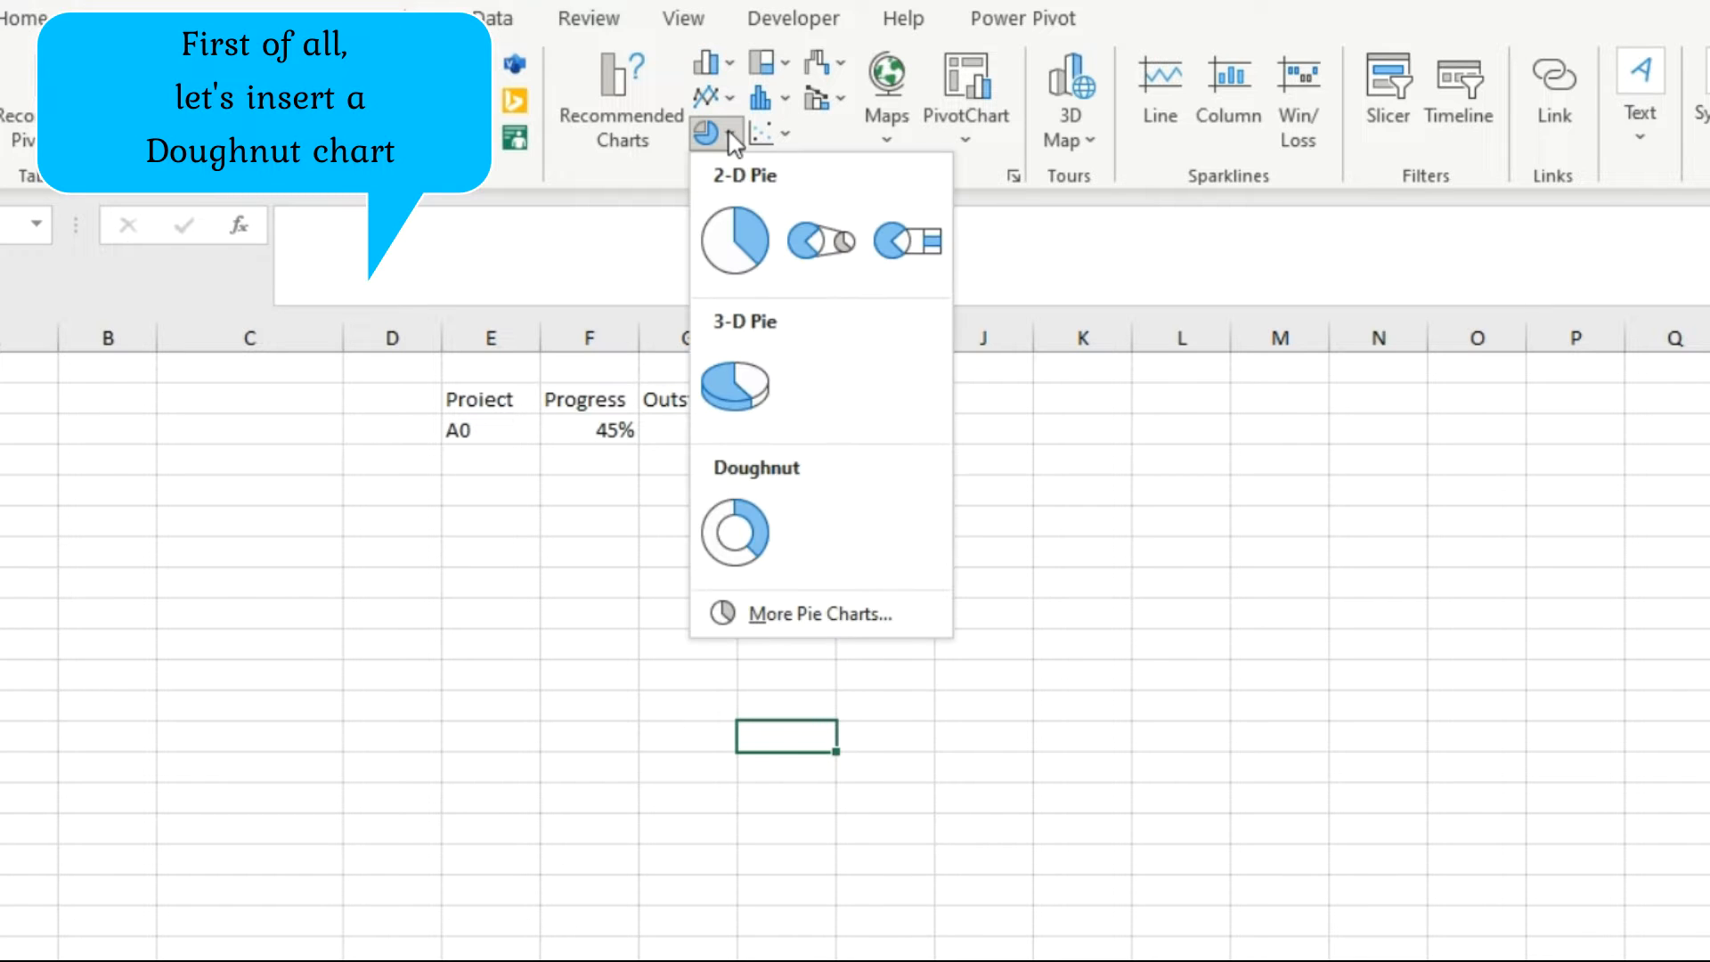
left_click(761, 534)
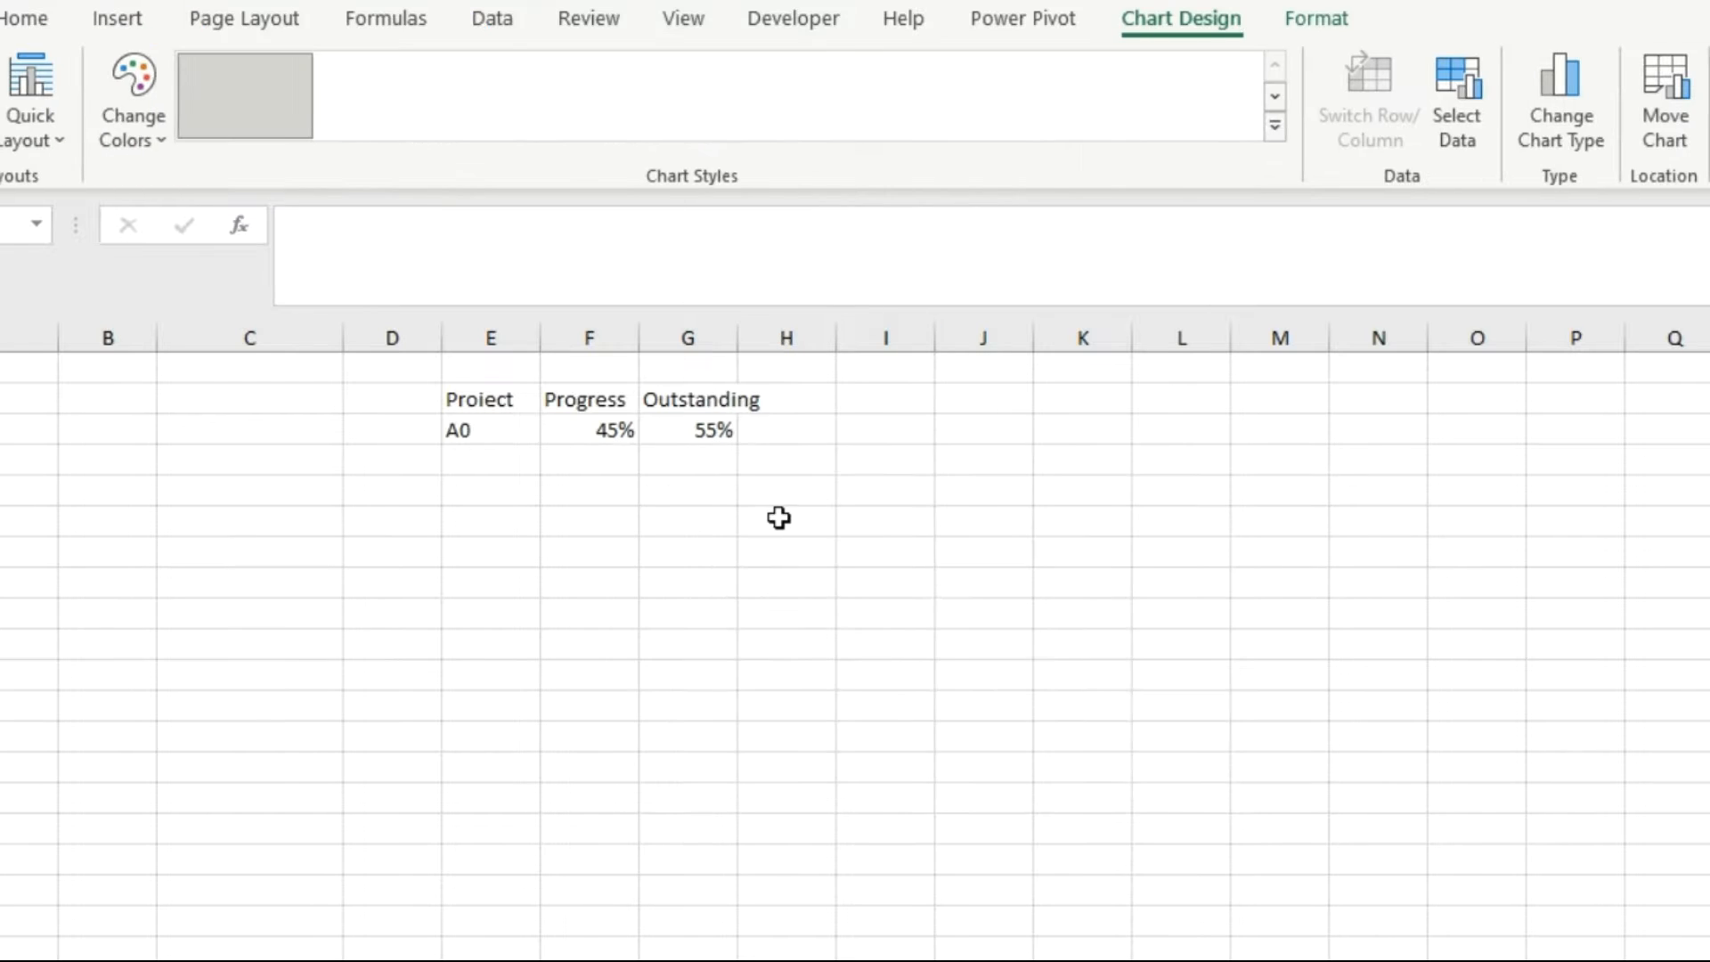
left_click_drag(897, 462, 647, 478)
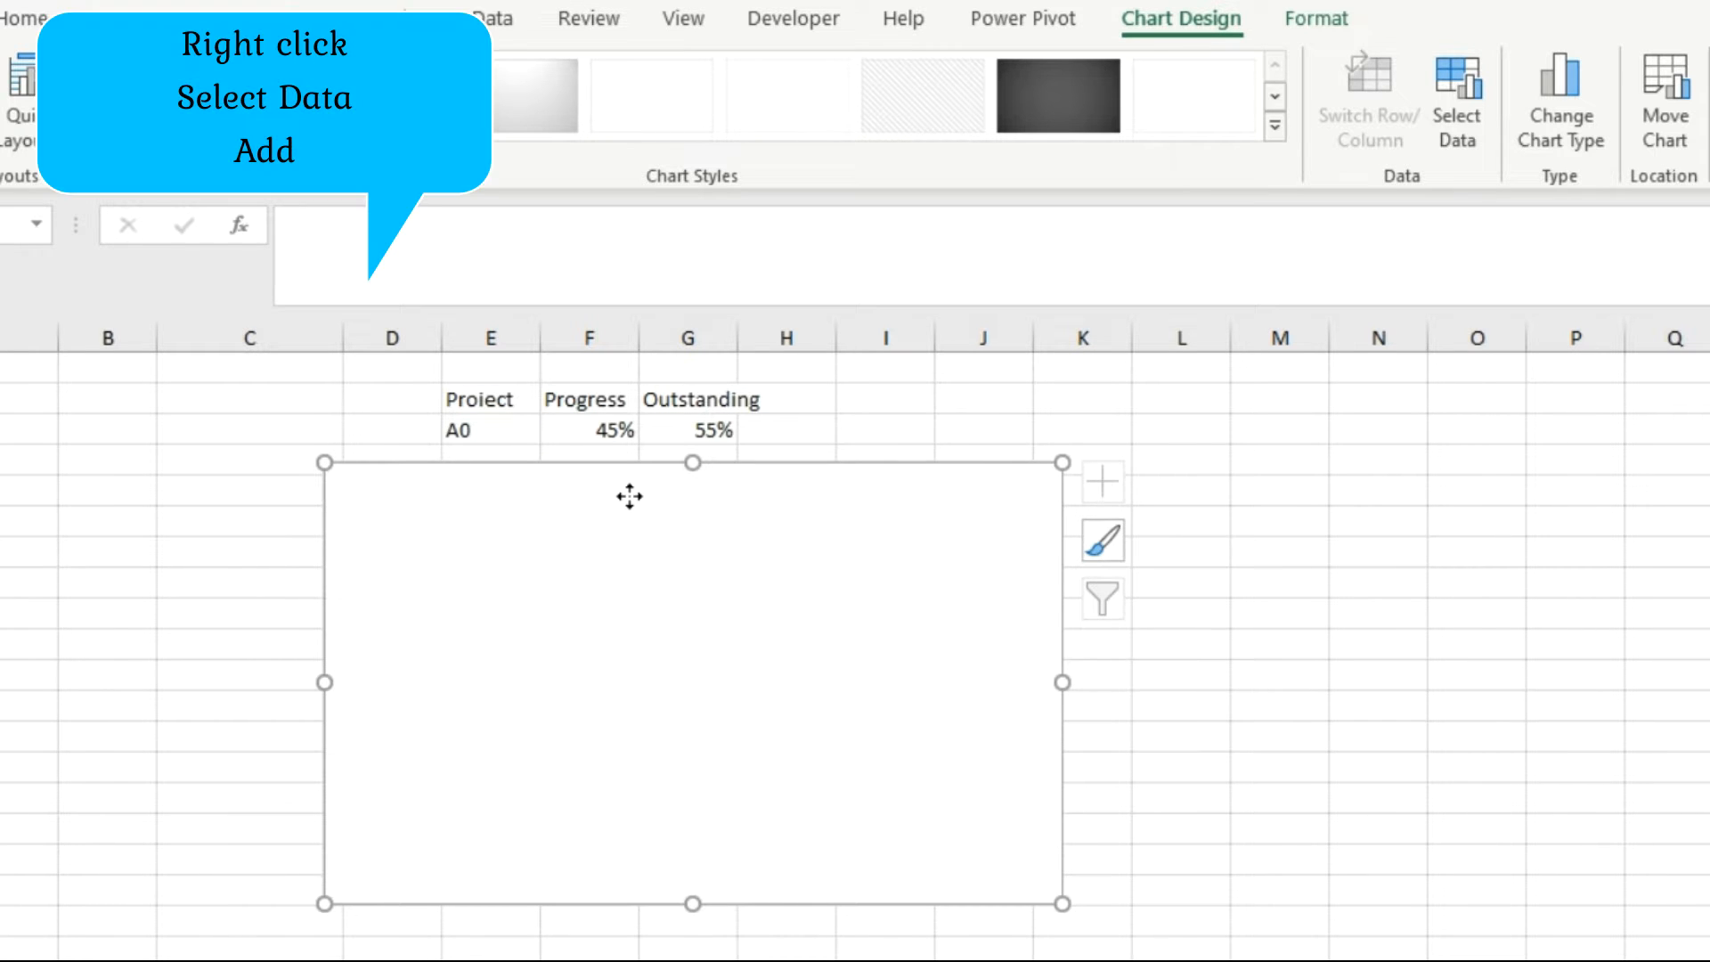
Add a data series to the empty chart and take its name from header cell E2.
right_click(629, 496)
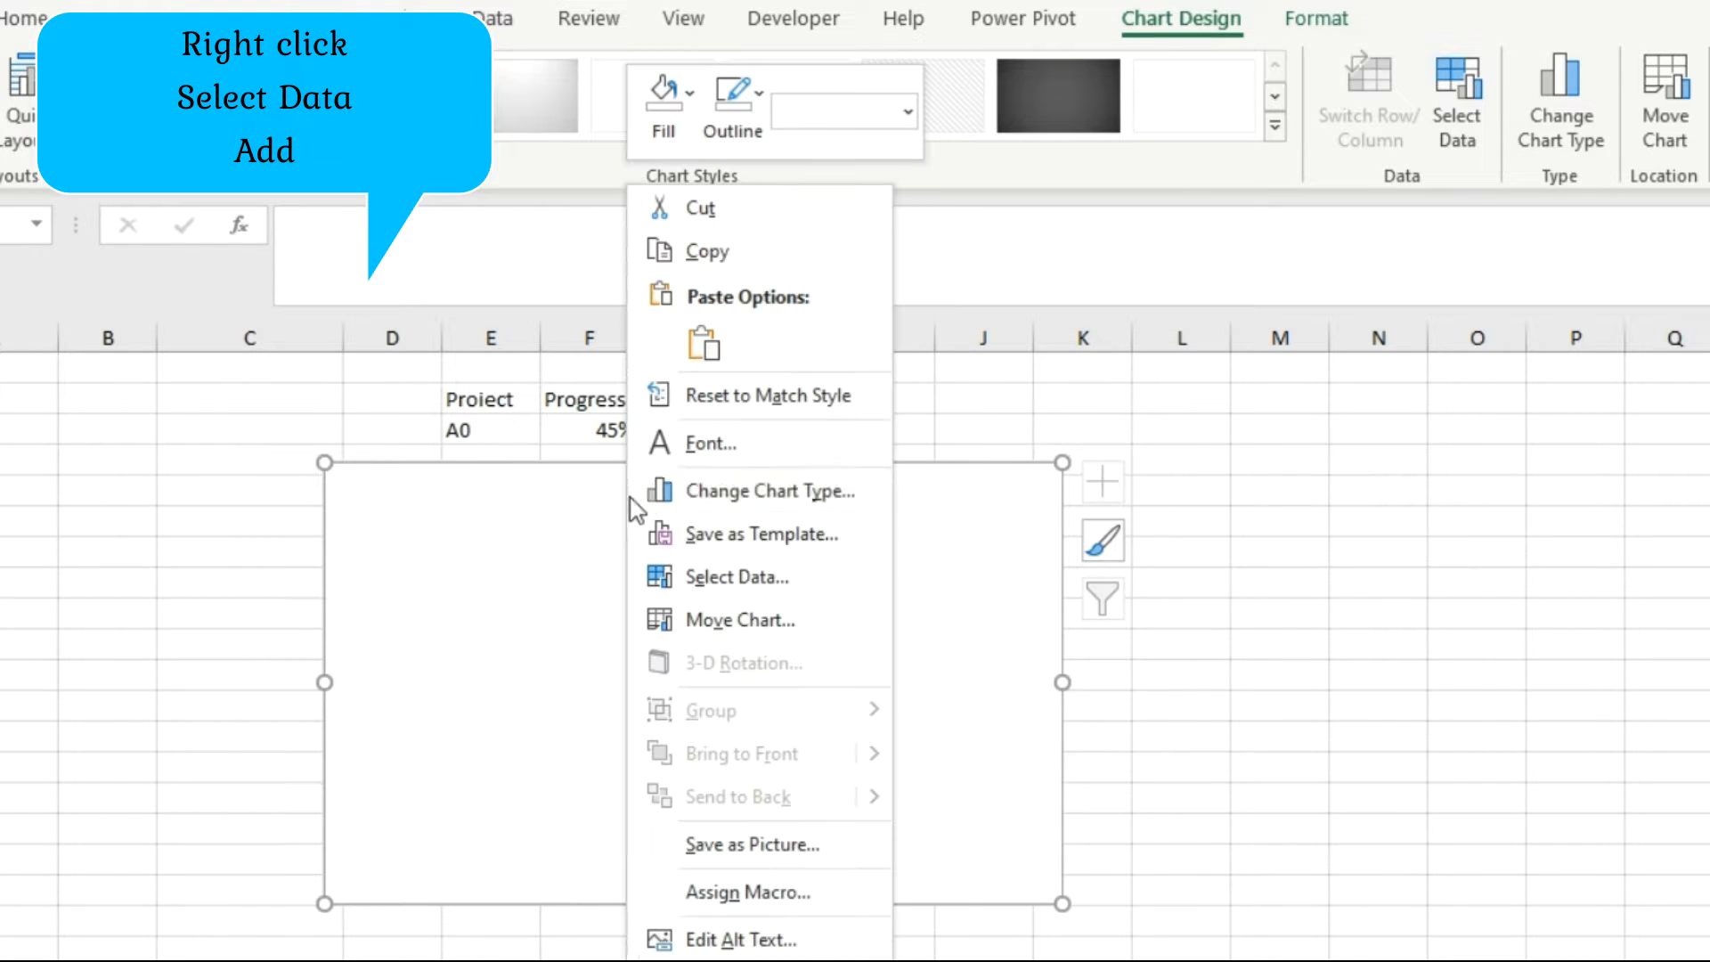
left_click(809, 579)
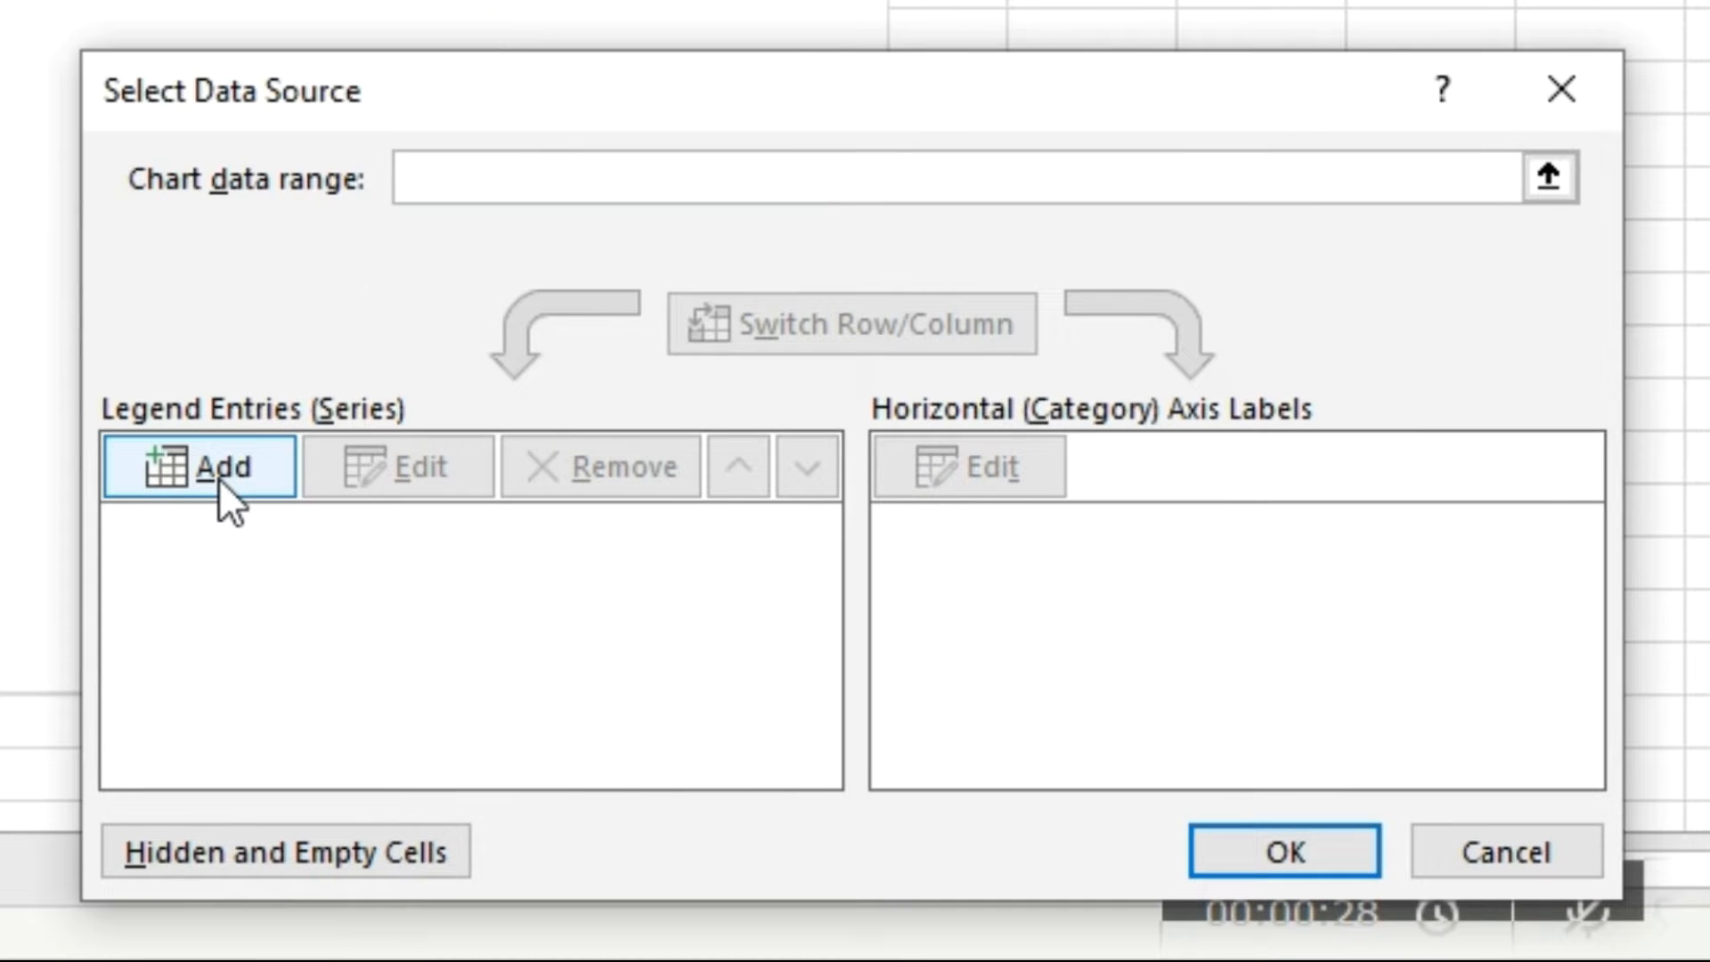
left_click(217, 478)
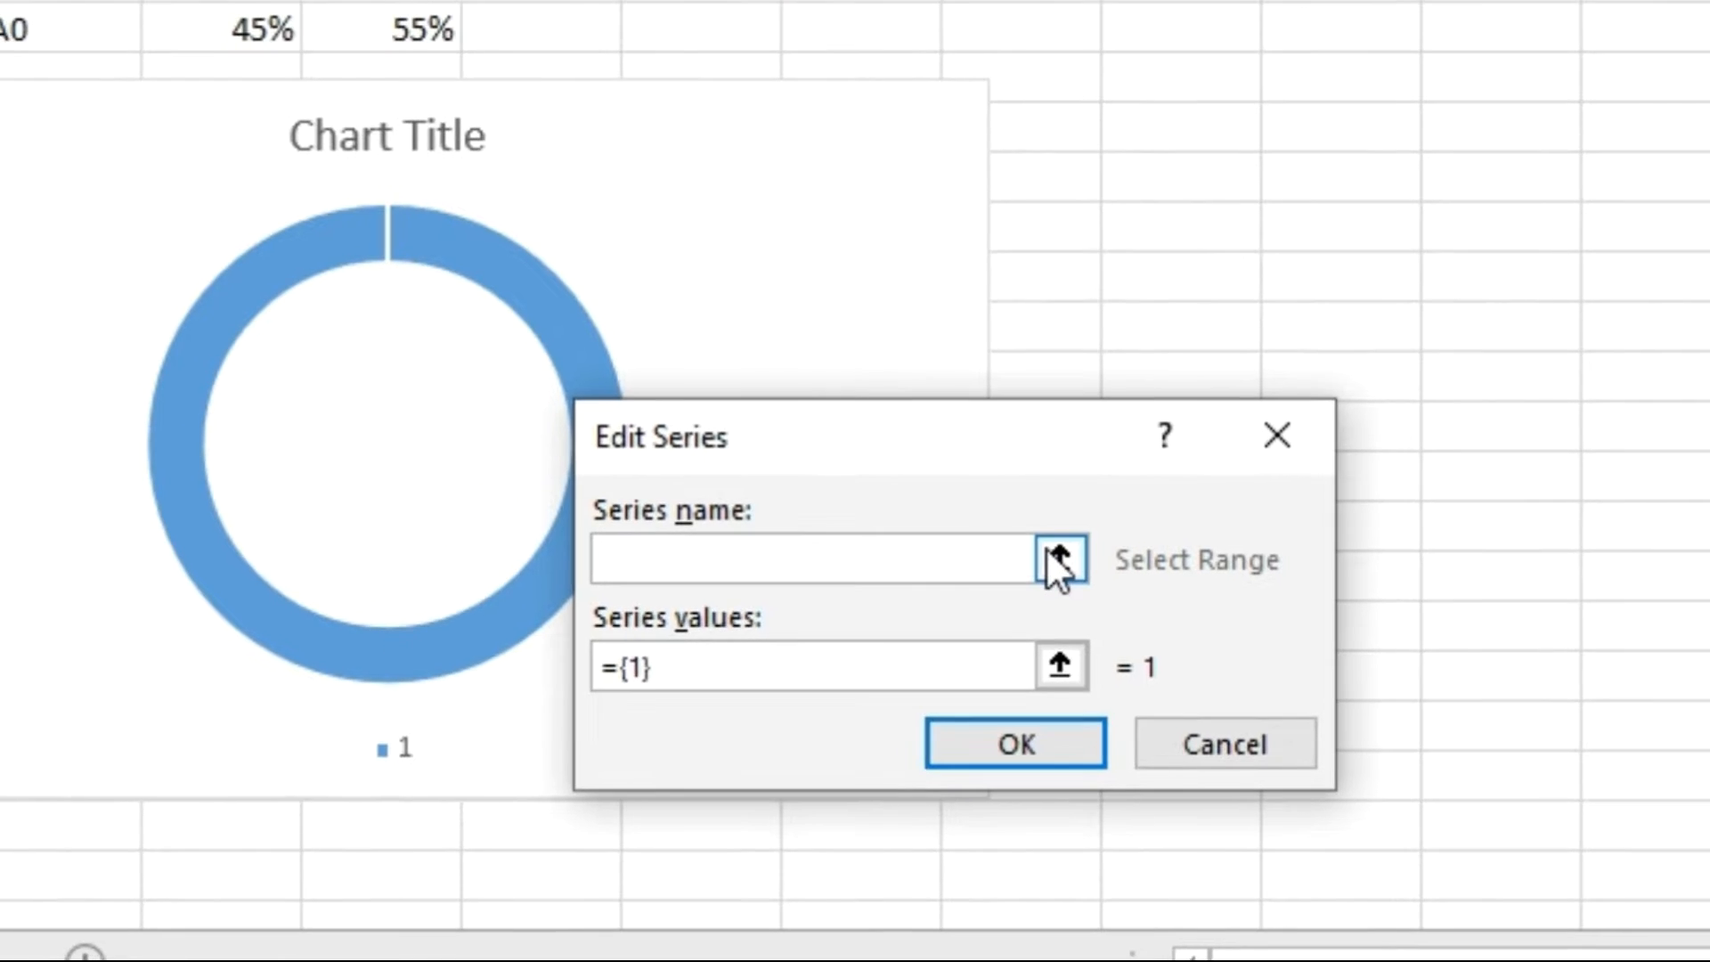
left_click(1010, 497)
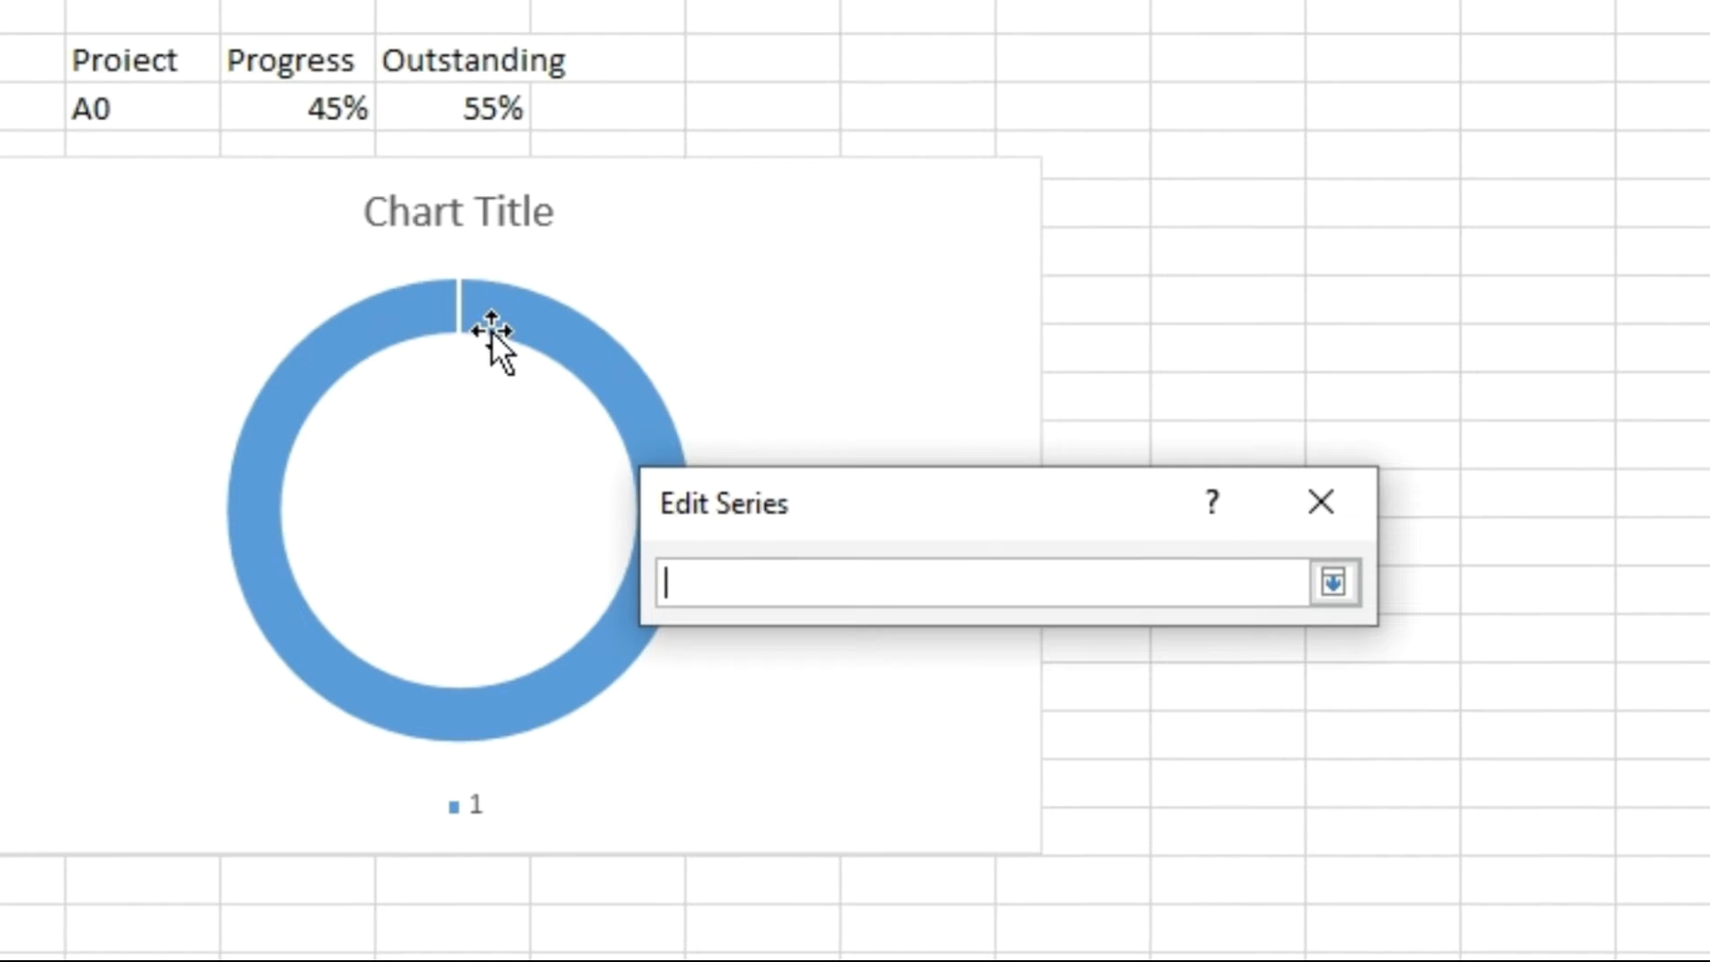
left_click(170, 66)
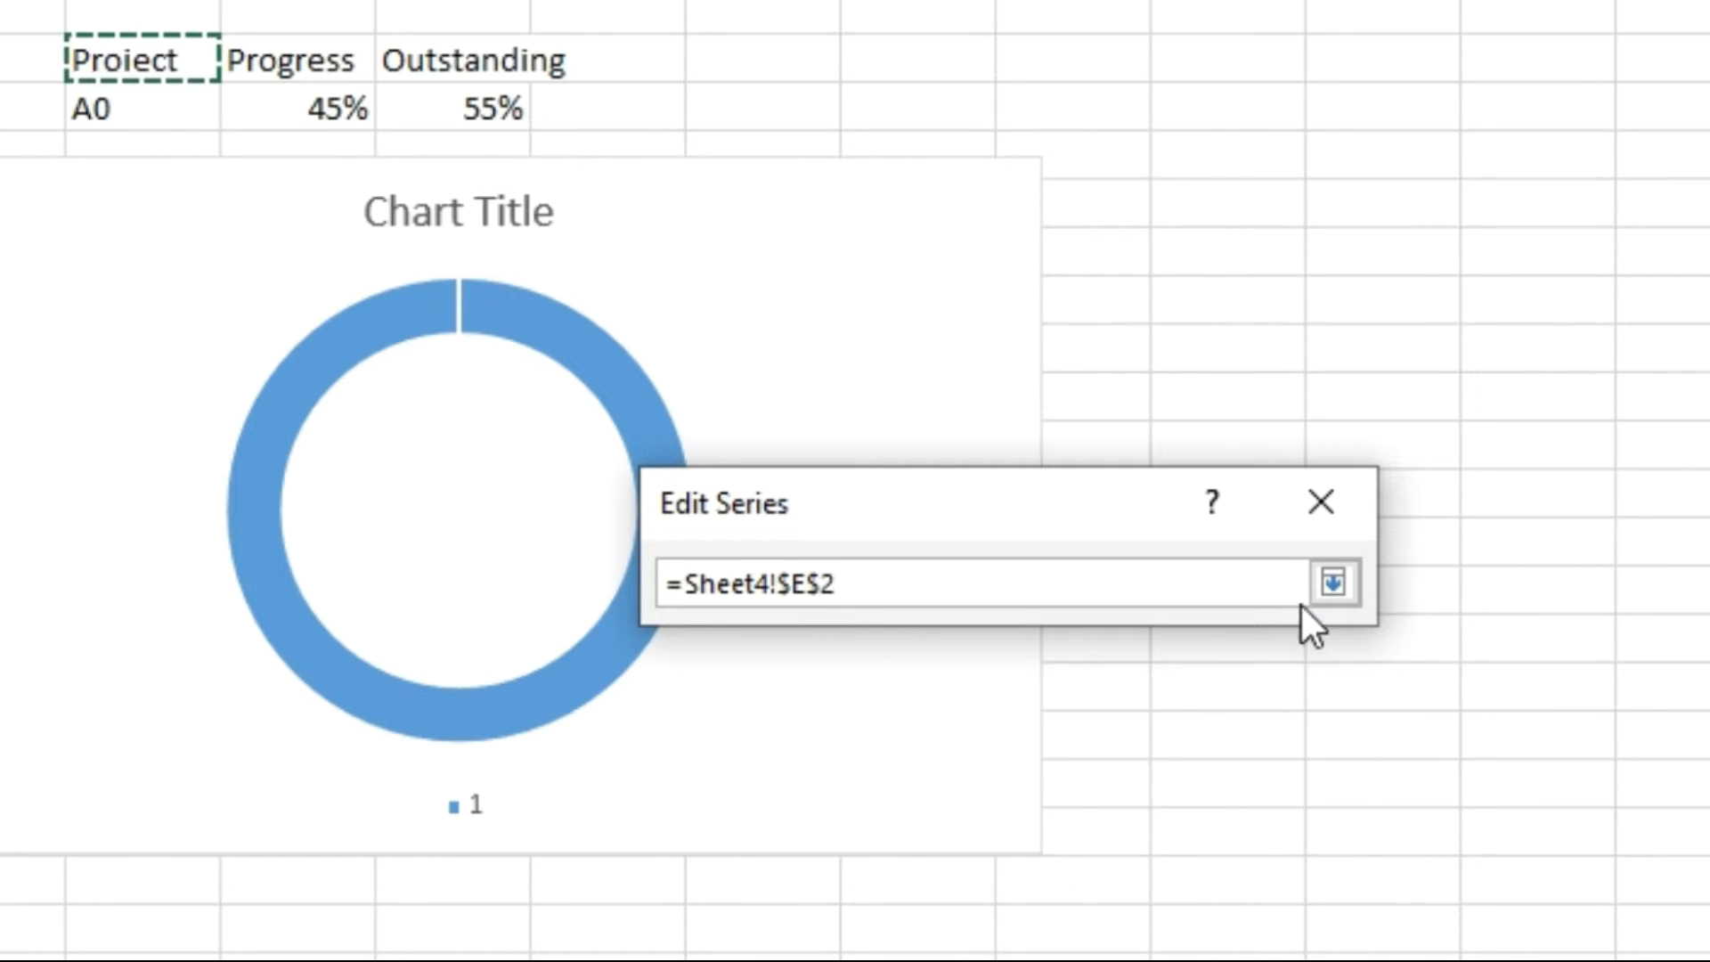
left_click(1333, 584)
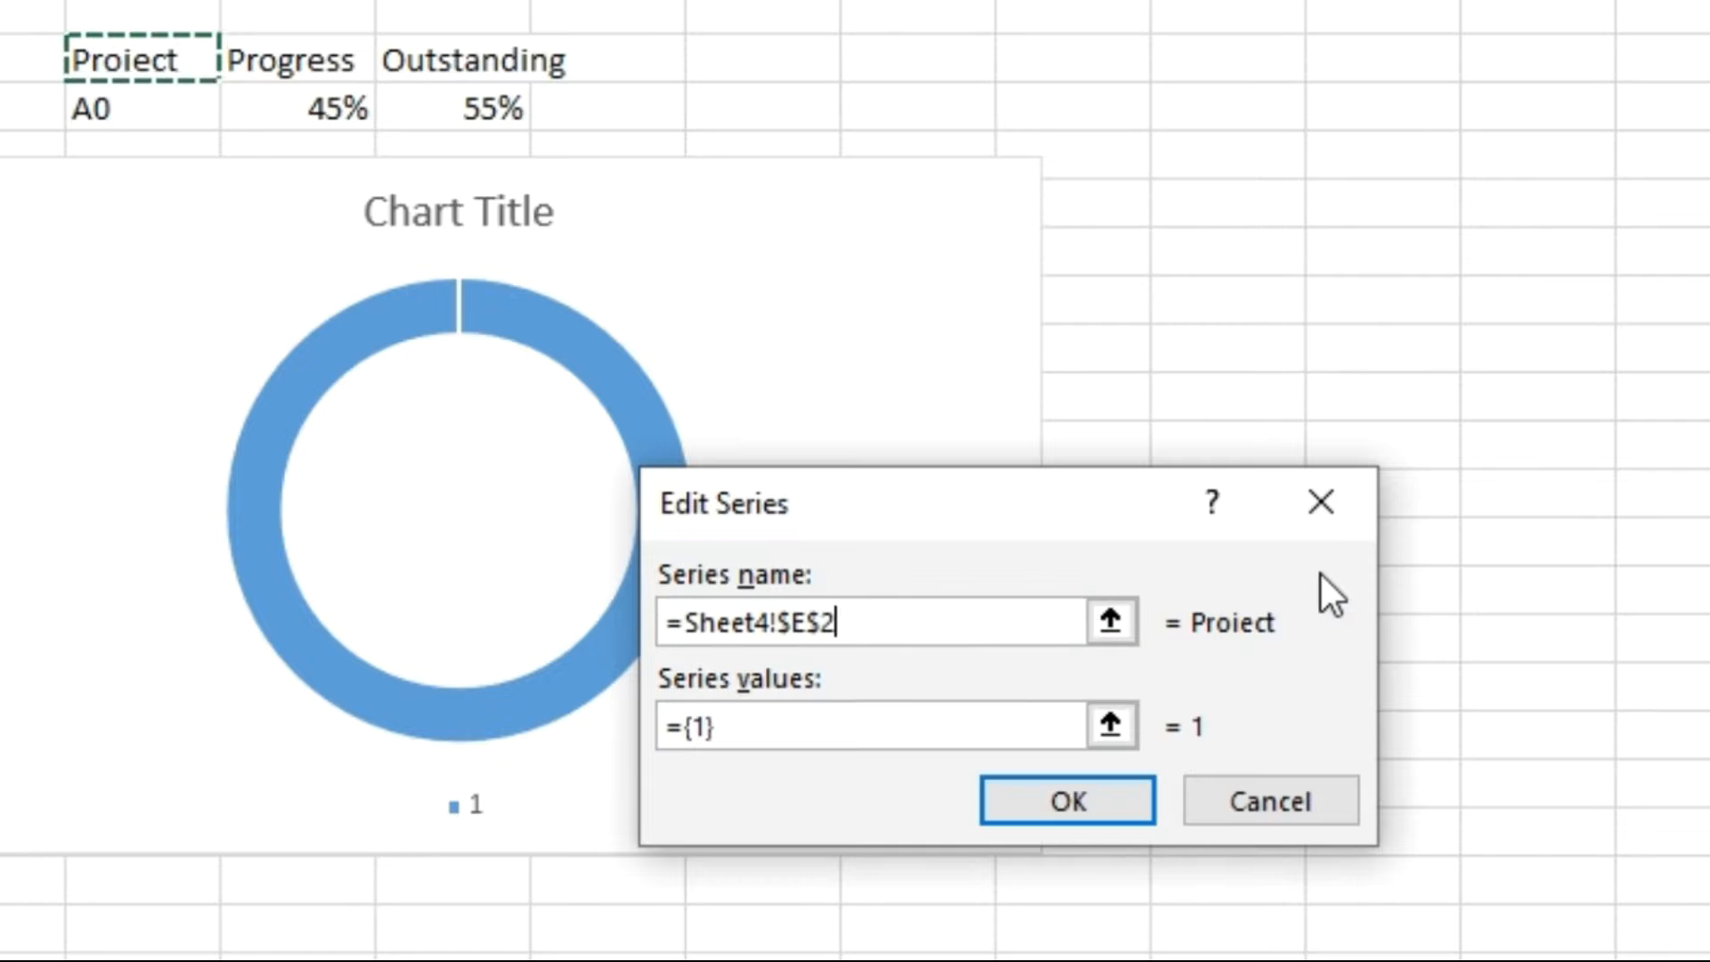
Set the series values to an array of 24 comma-separated 1s and accept the chart's data source.
left_click(712, 727)
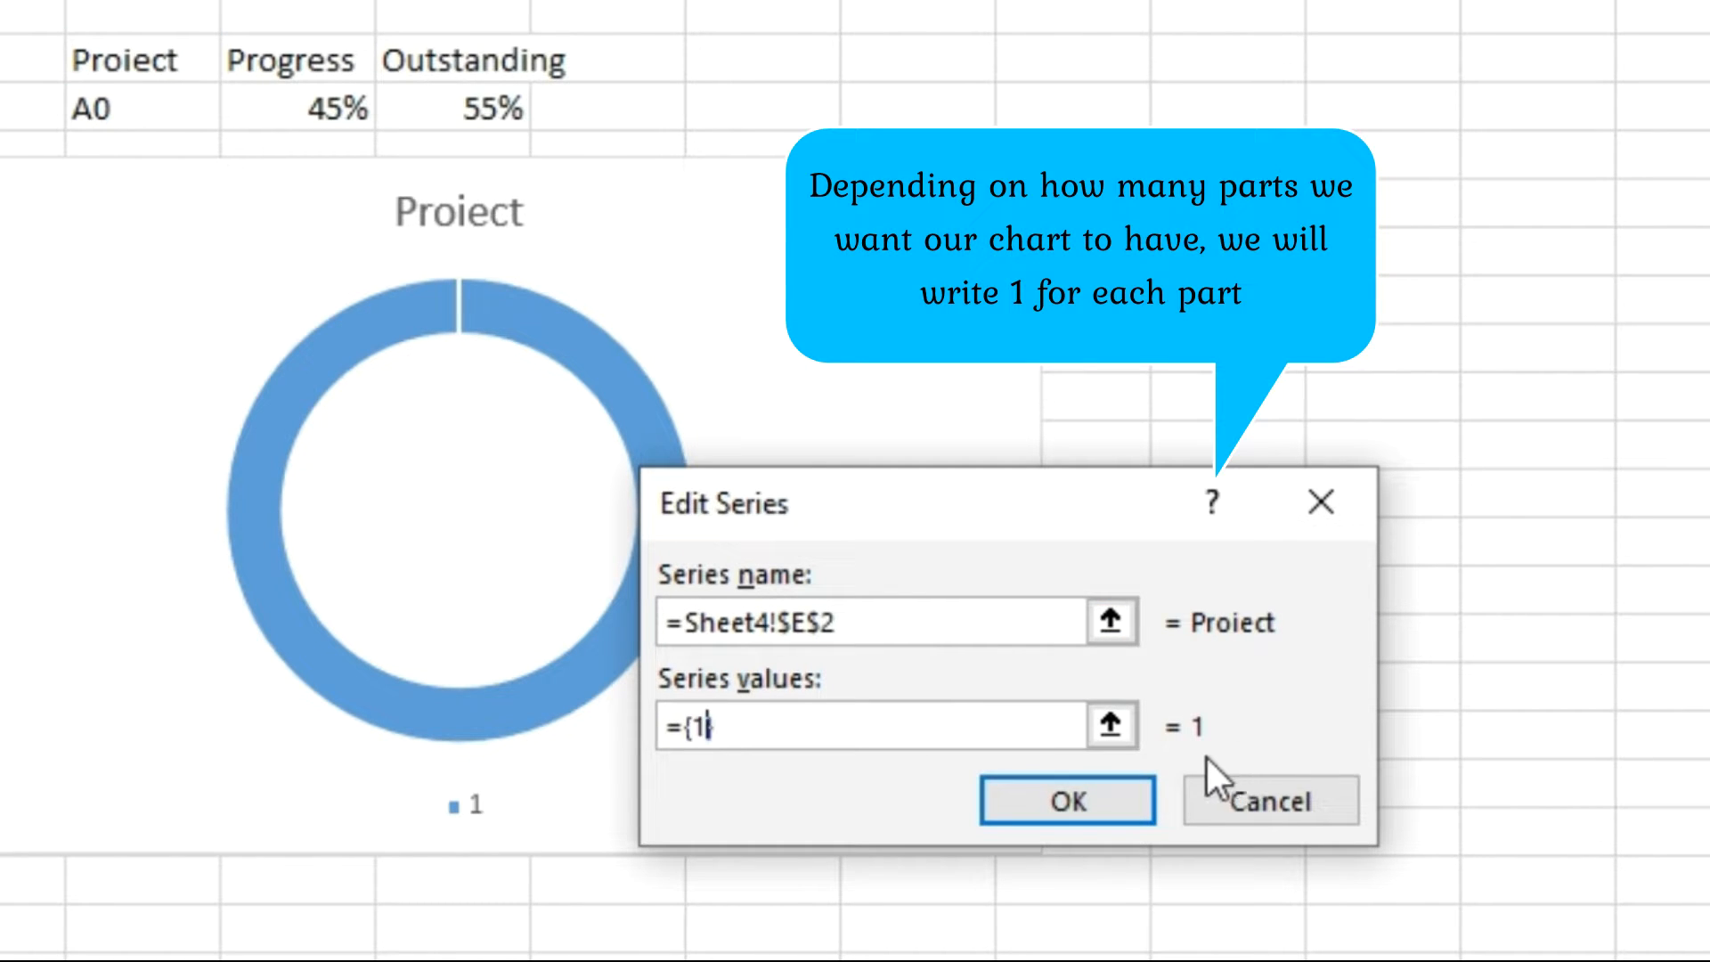
type(",1,1,1,1,1,1,1,1,1,1,1,1,1,1,1,1,1,1,")
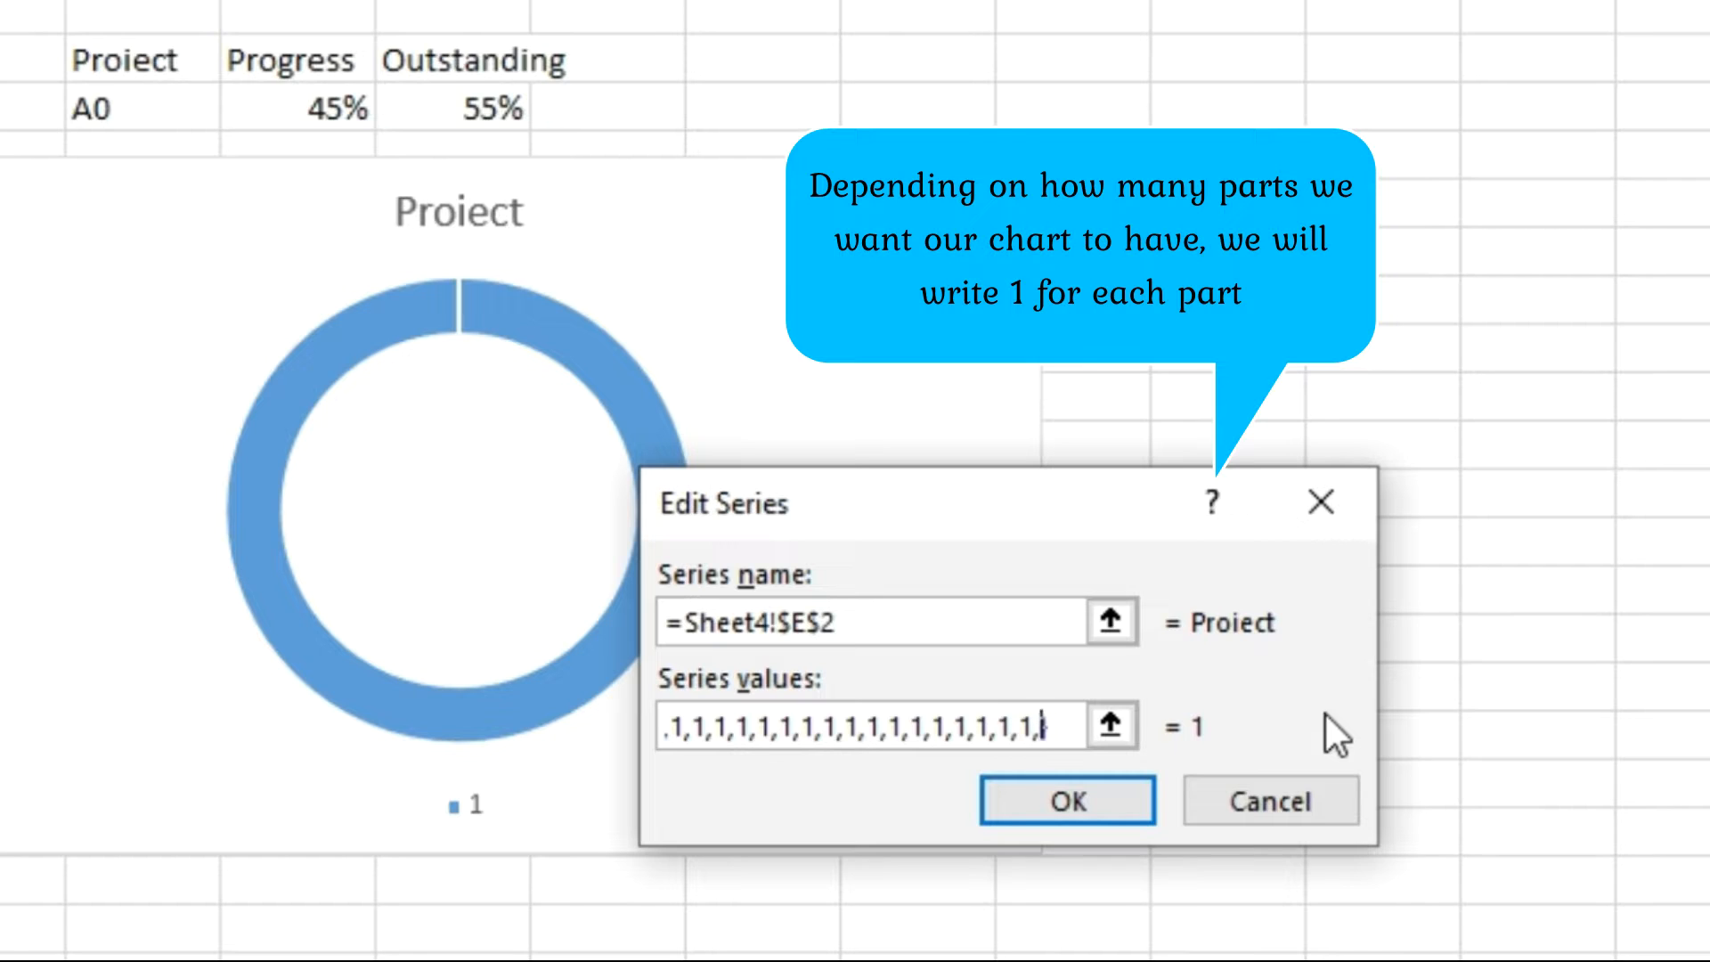
type("1")
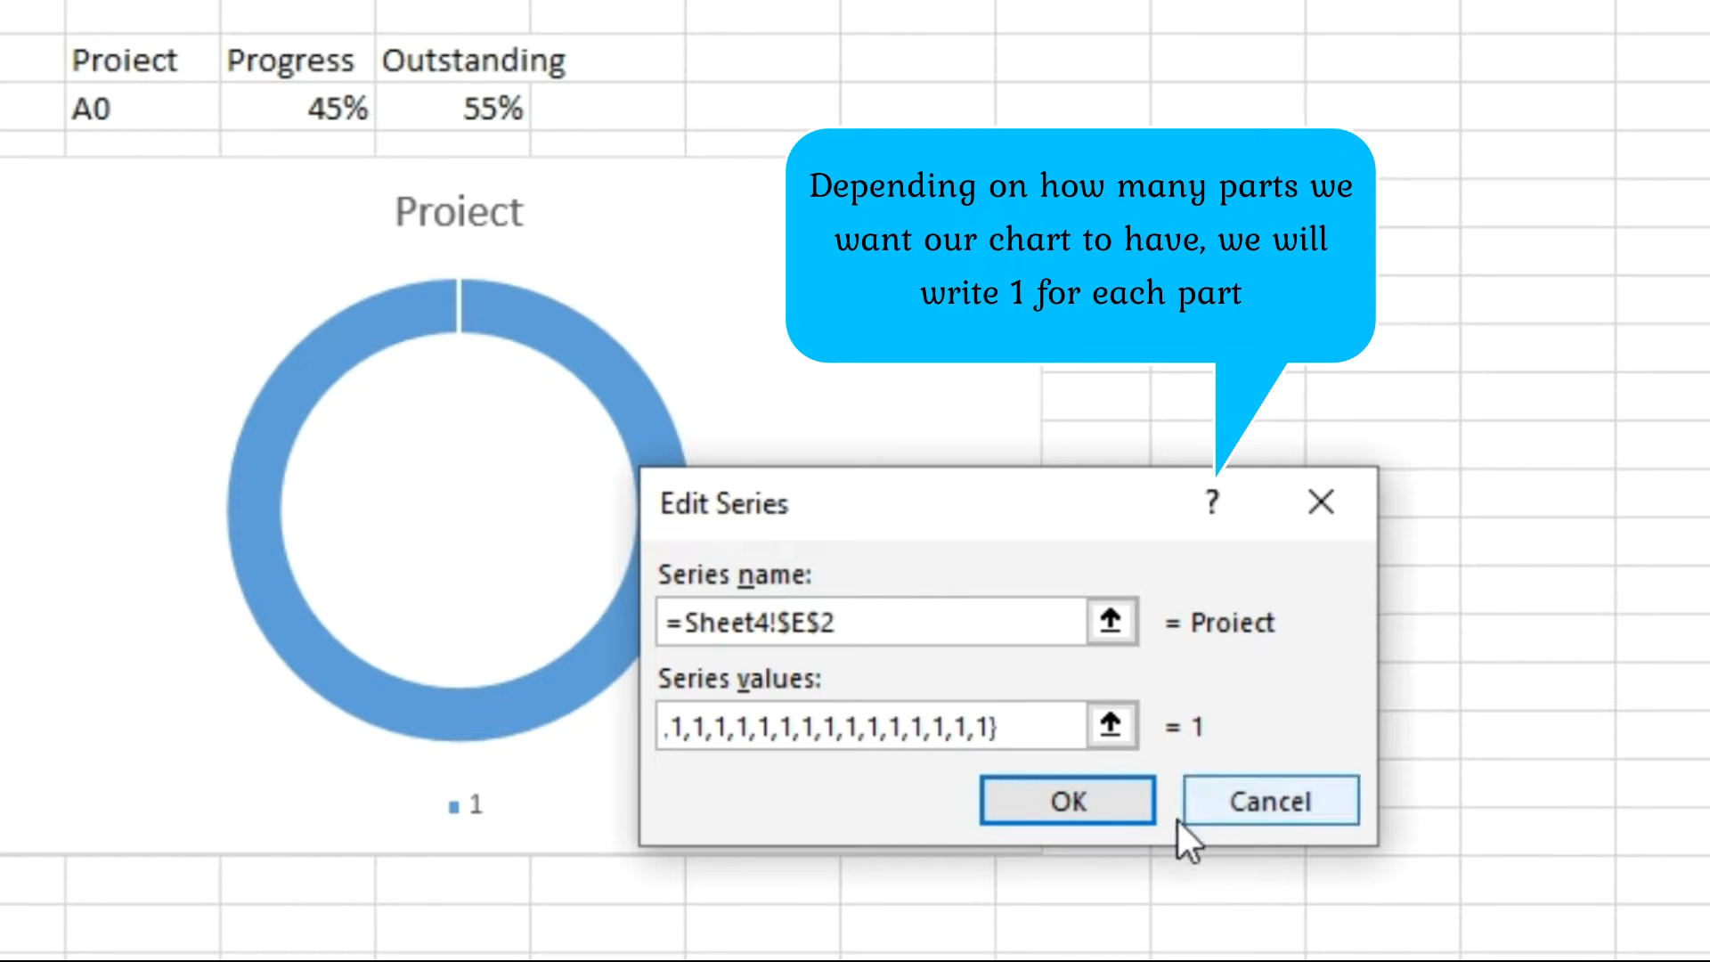
left_click(1079, 815)
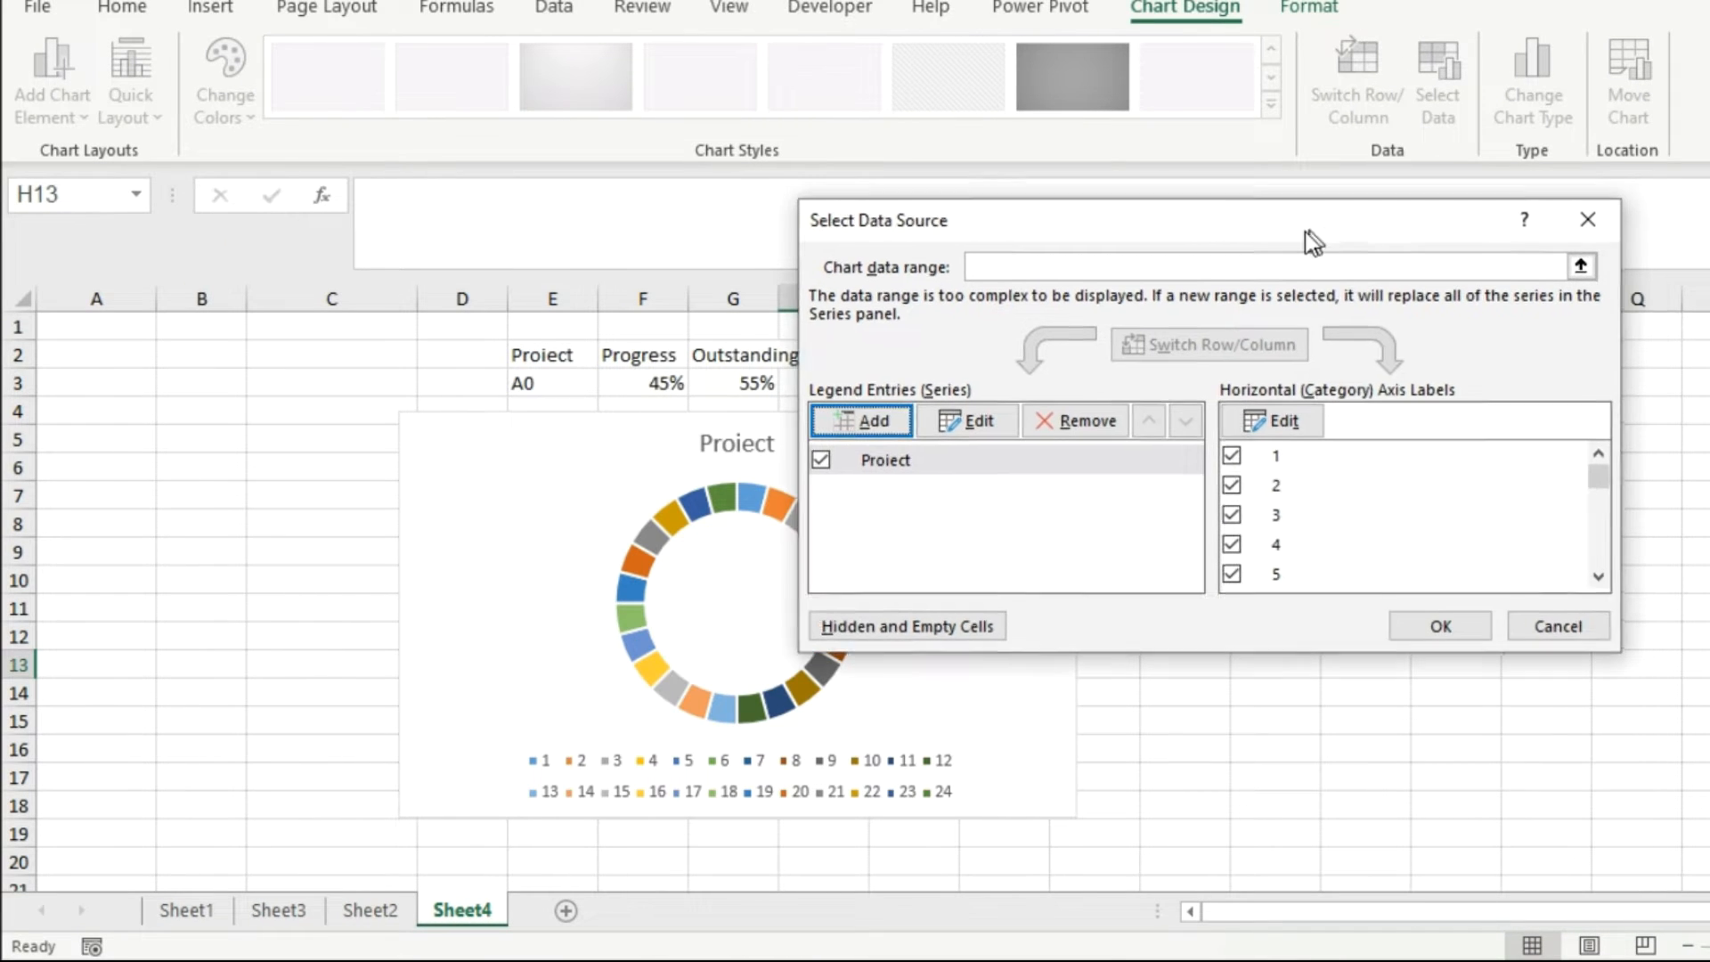
left_click_drag(1303, 234, 1291, 242)
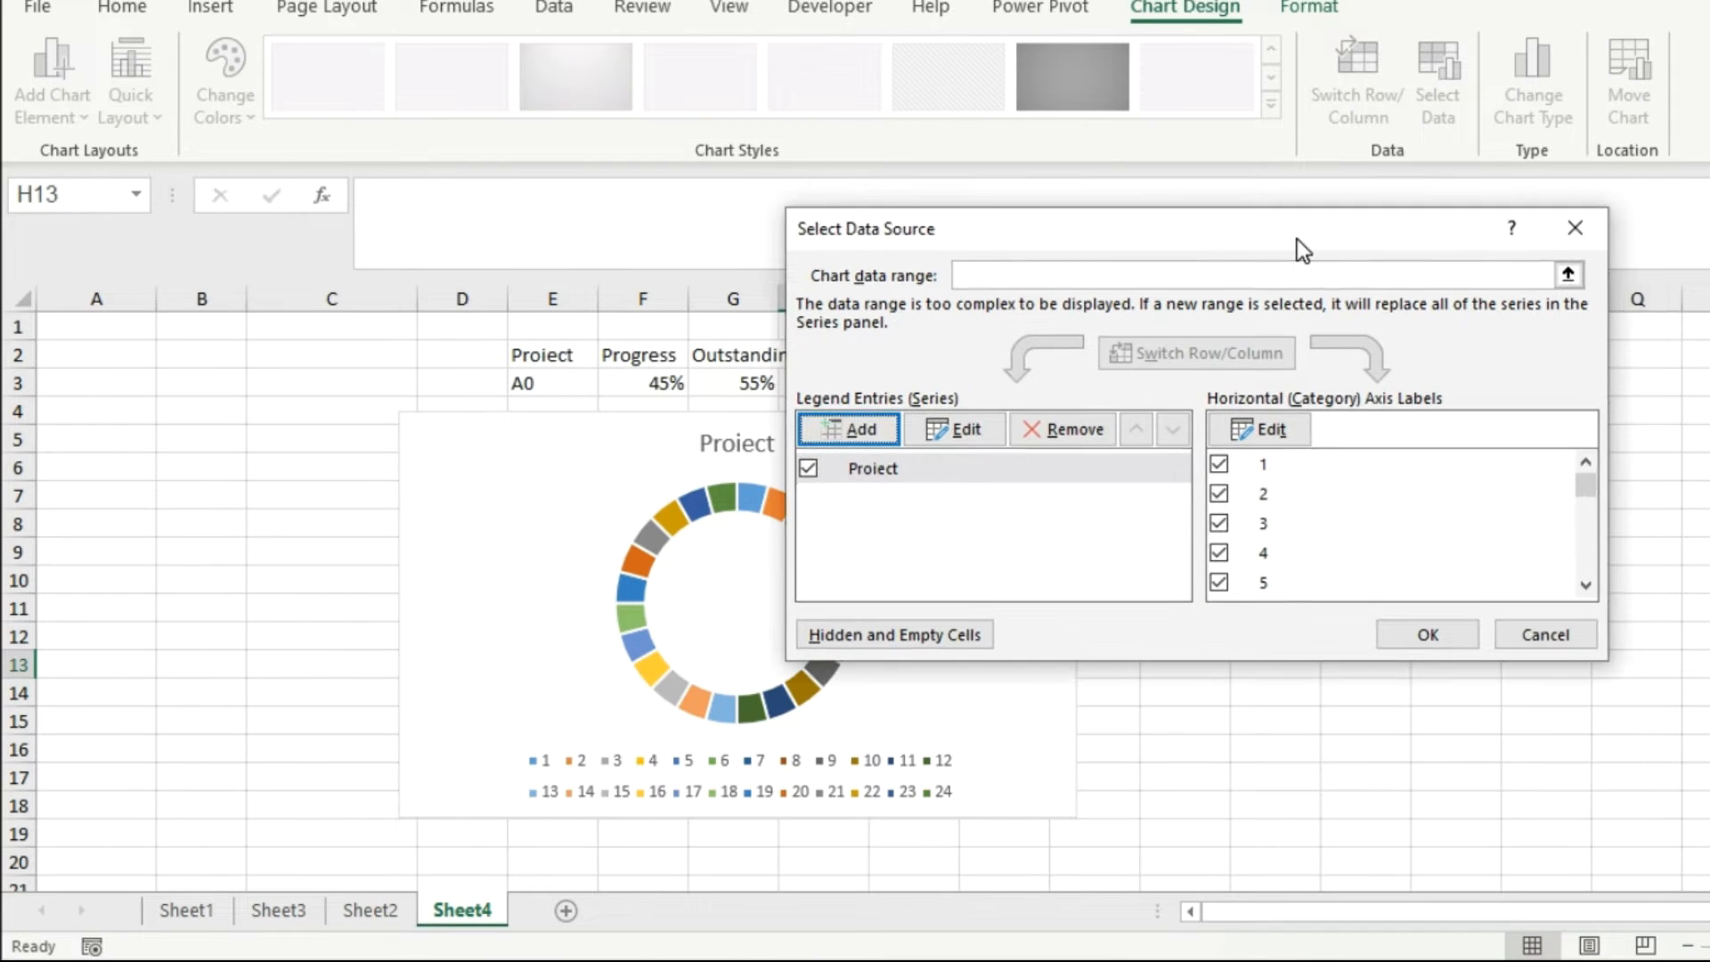
left_click(1403, 633)
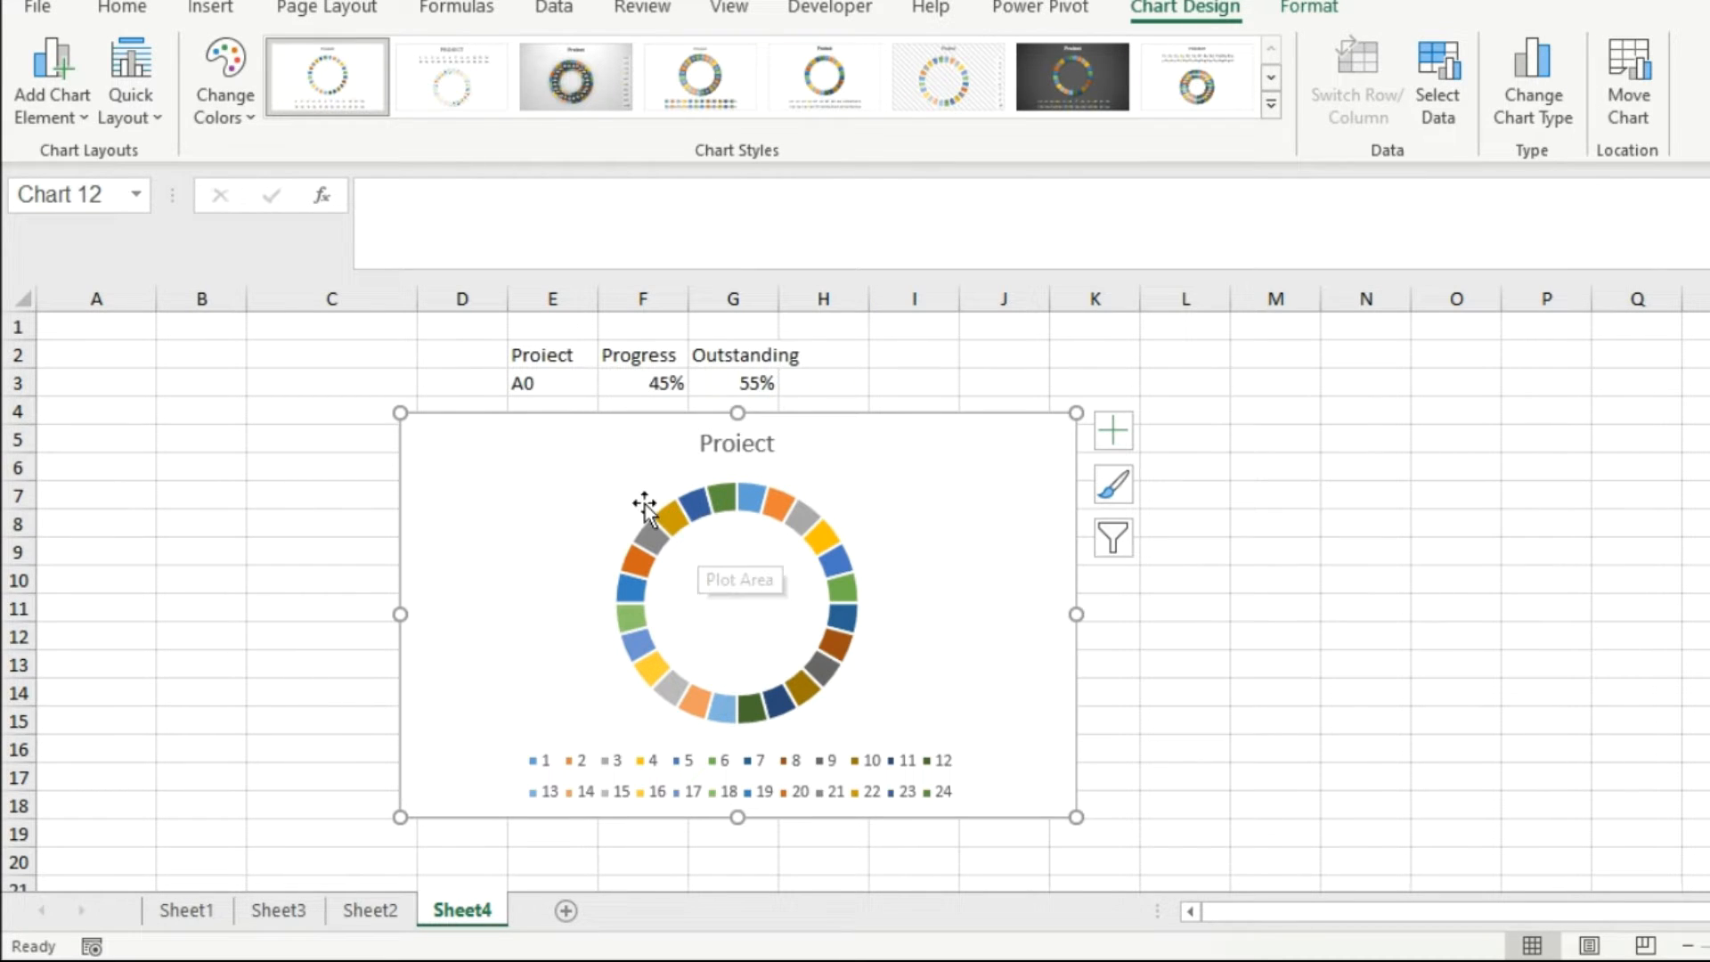
Format the doughnut series with a 10% doughnut explosion and a 65% hole size.
left_click(721, 509)
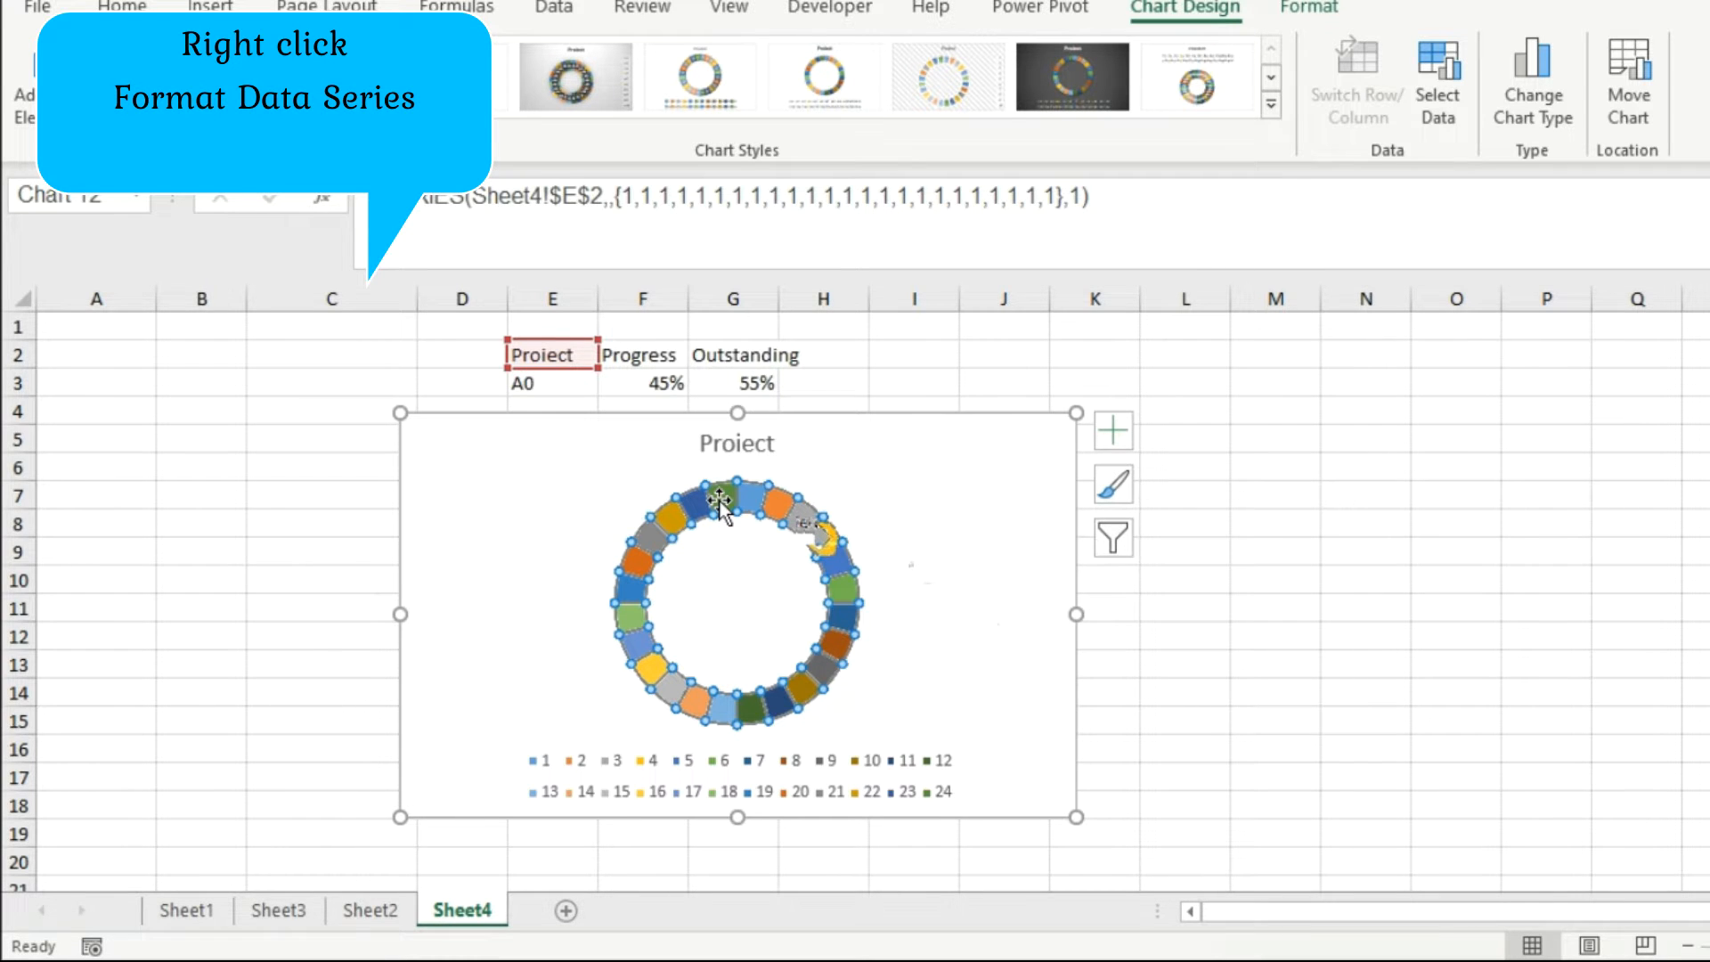
right_click(720, 503)
left_click(841, 821)
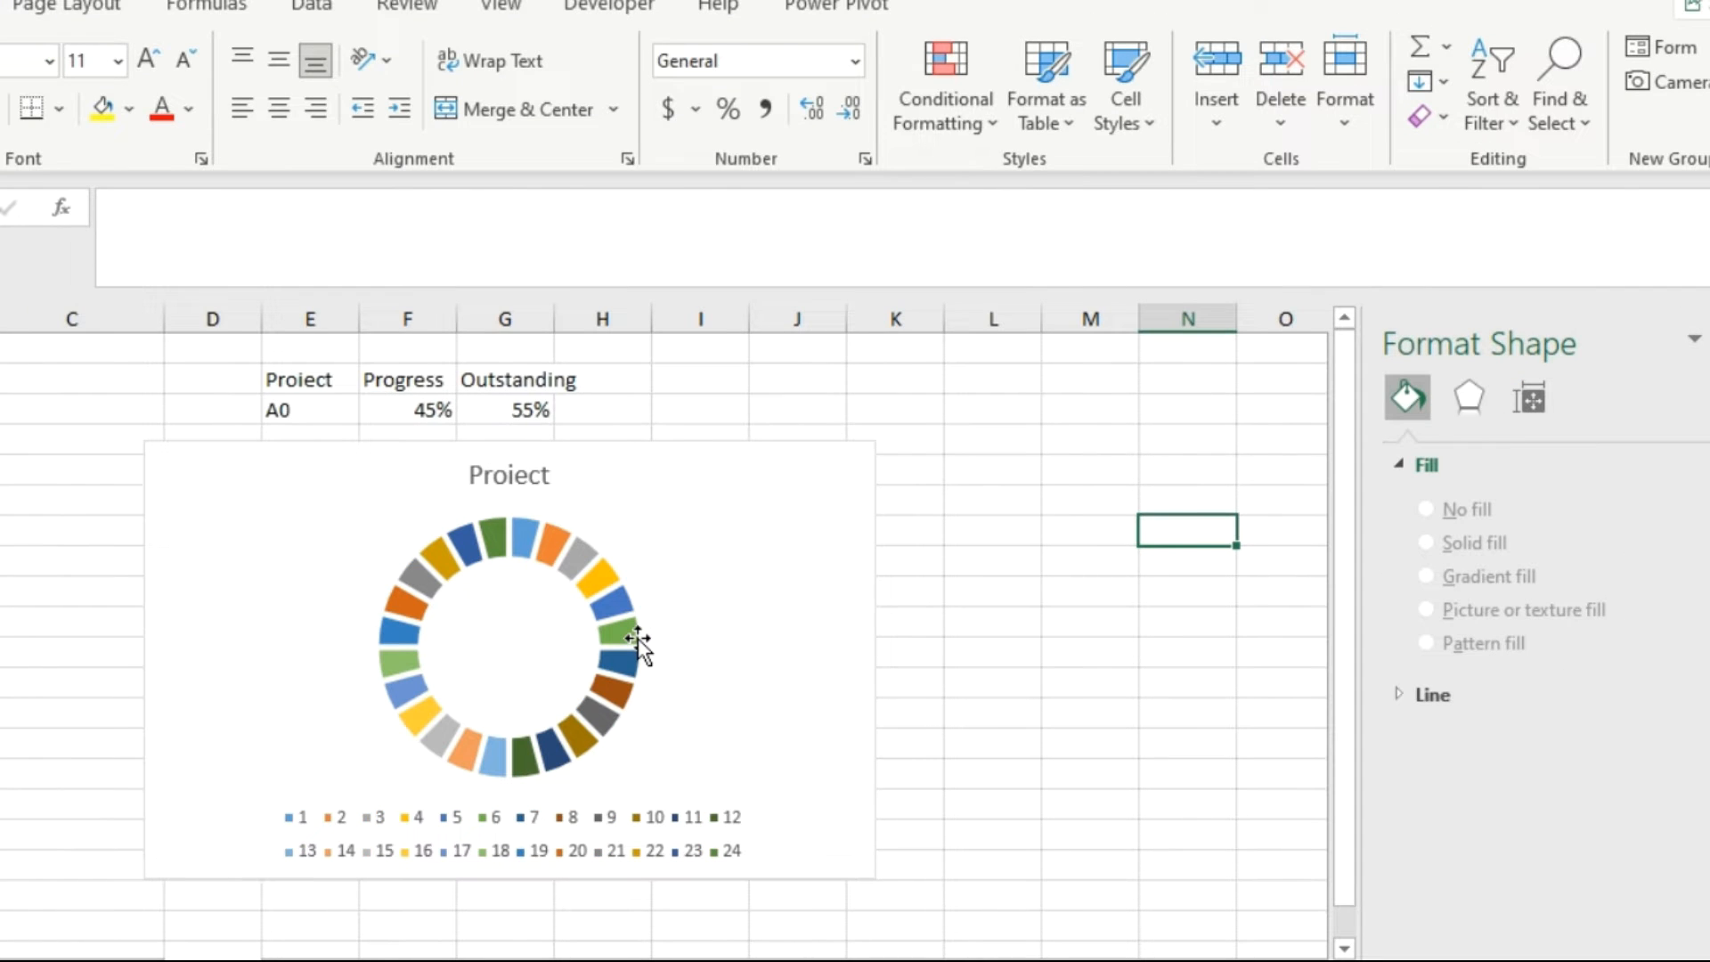
Change the fill of the whole doughnut series to a solid fill.
left_click(635, 641)
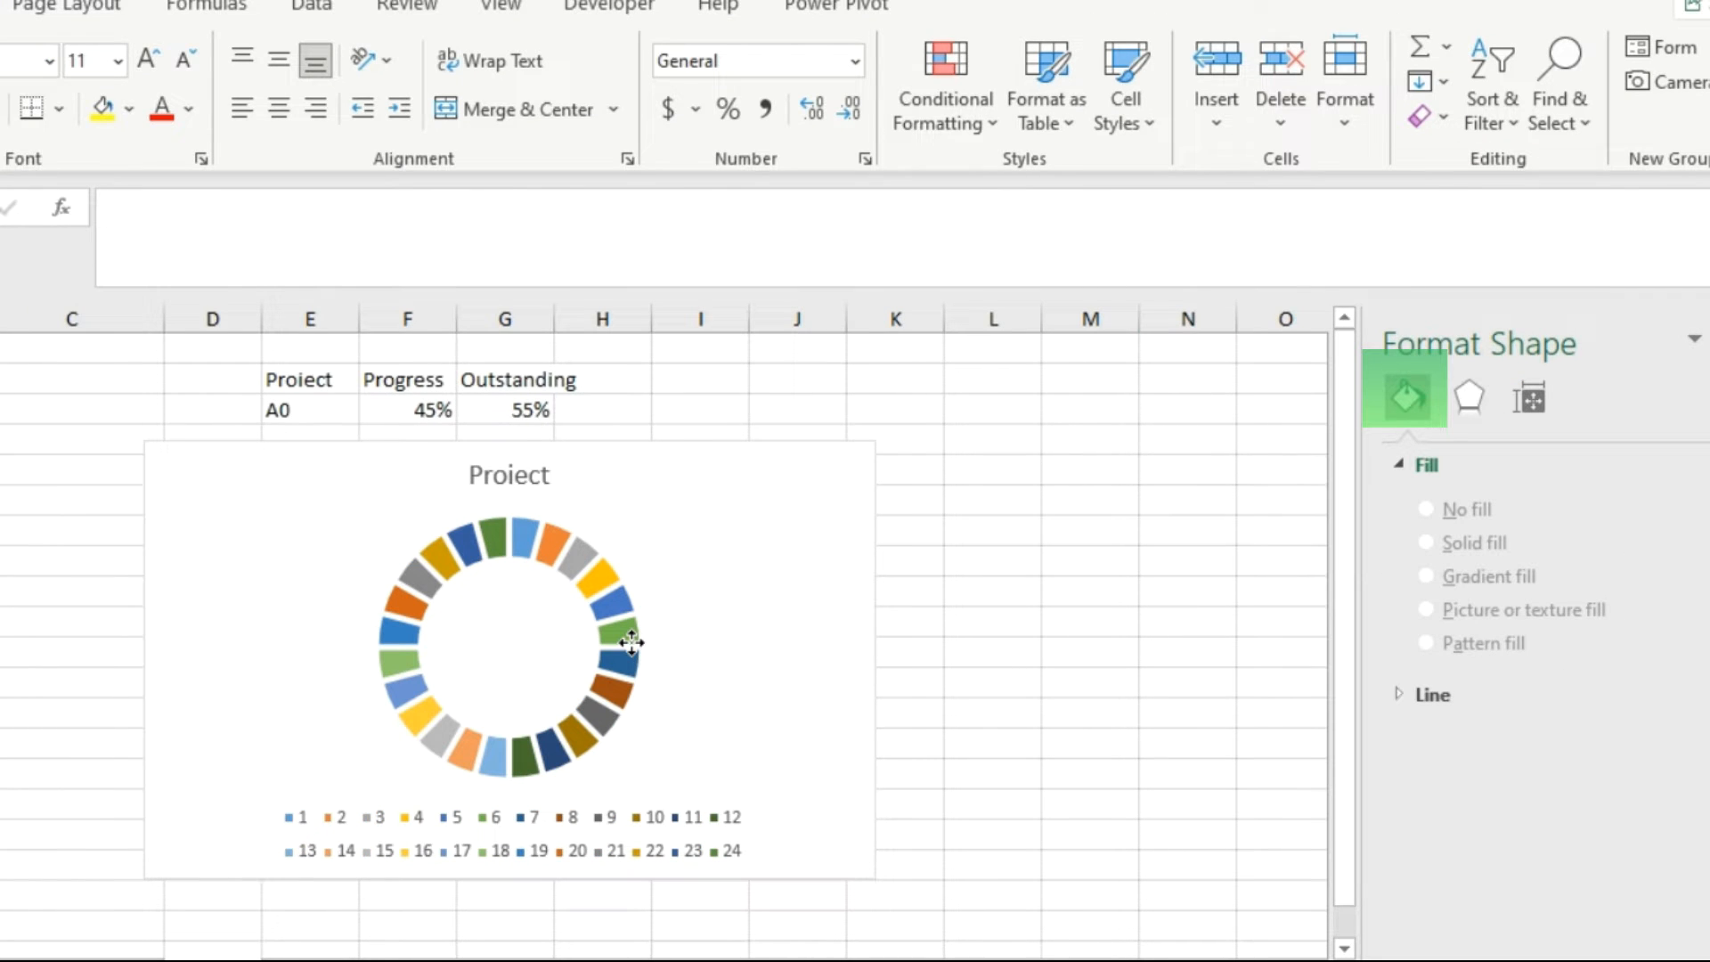
left_click(622, 643)
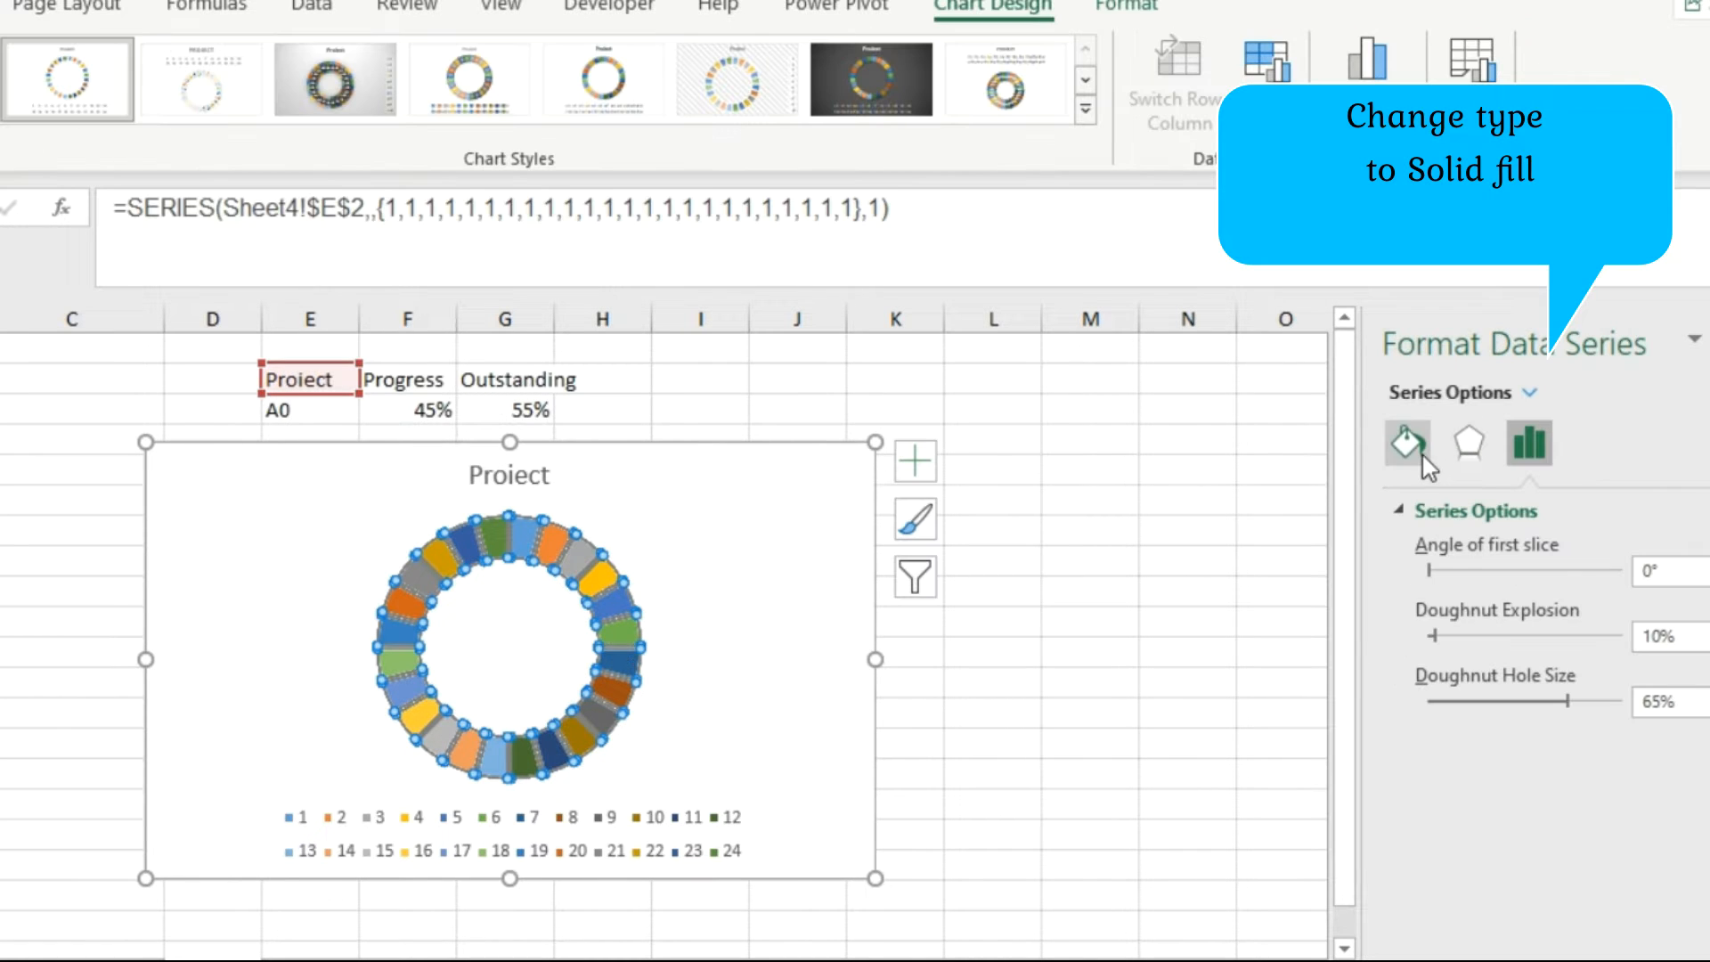
left_click(1394, 449)
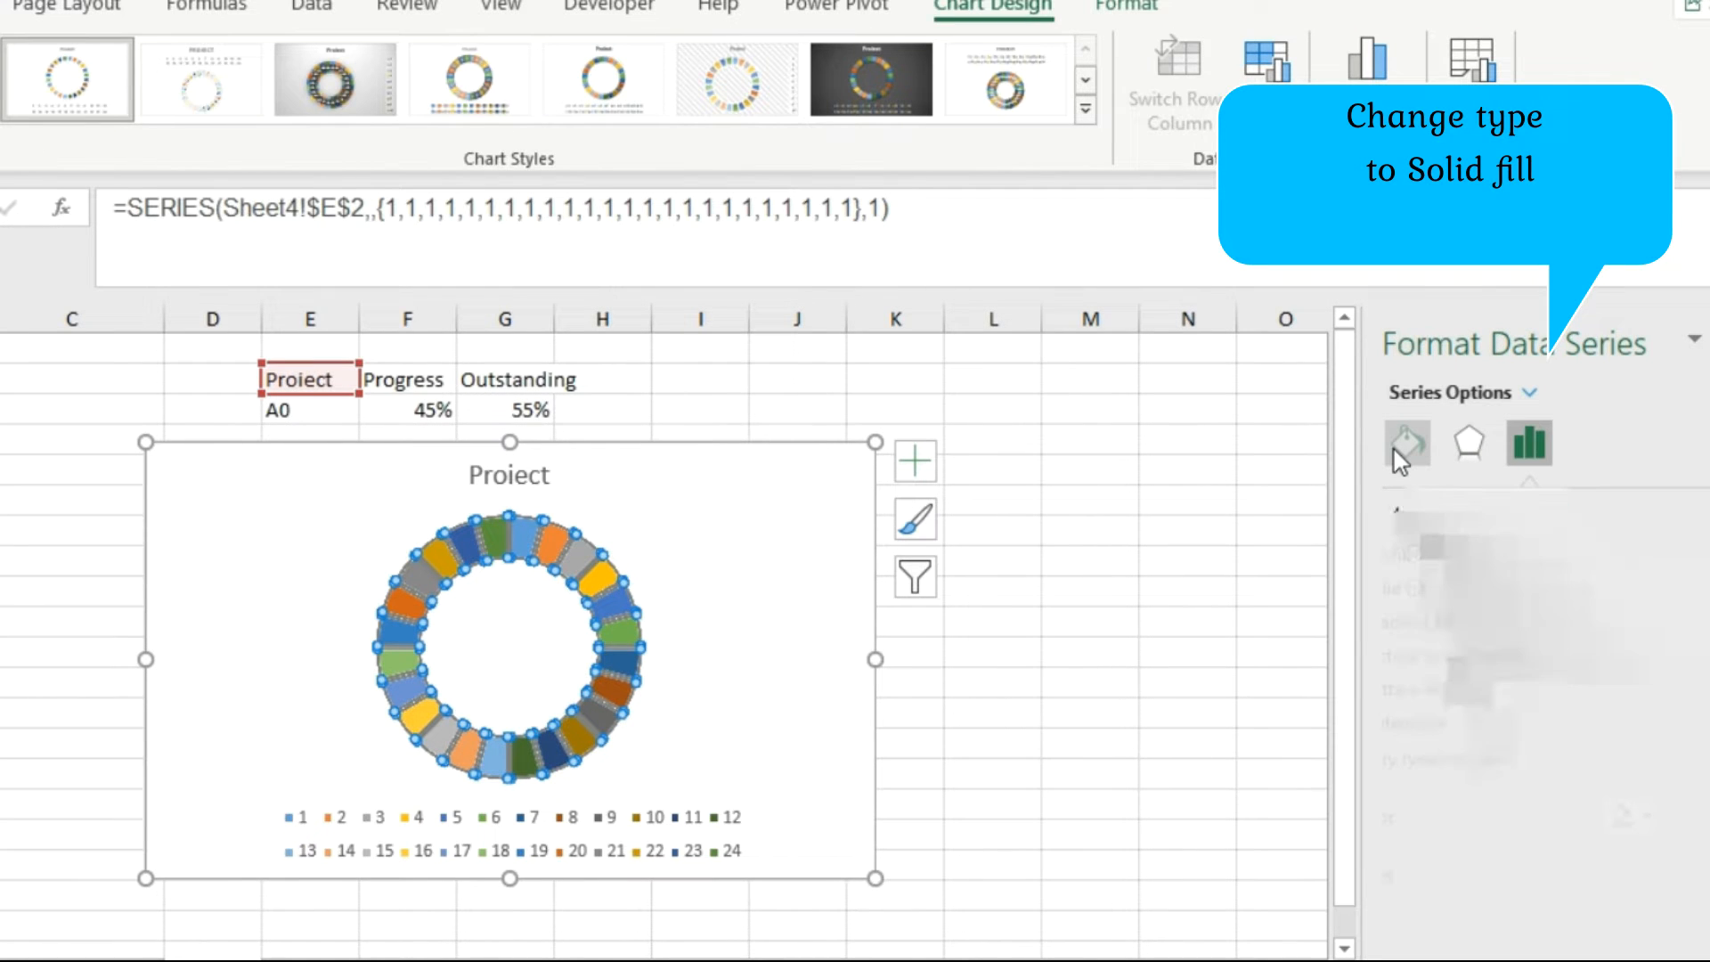
left_click(1489, 588)
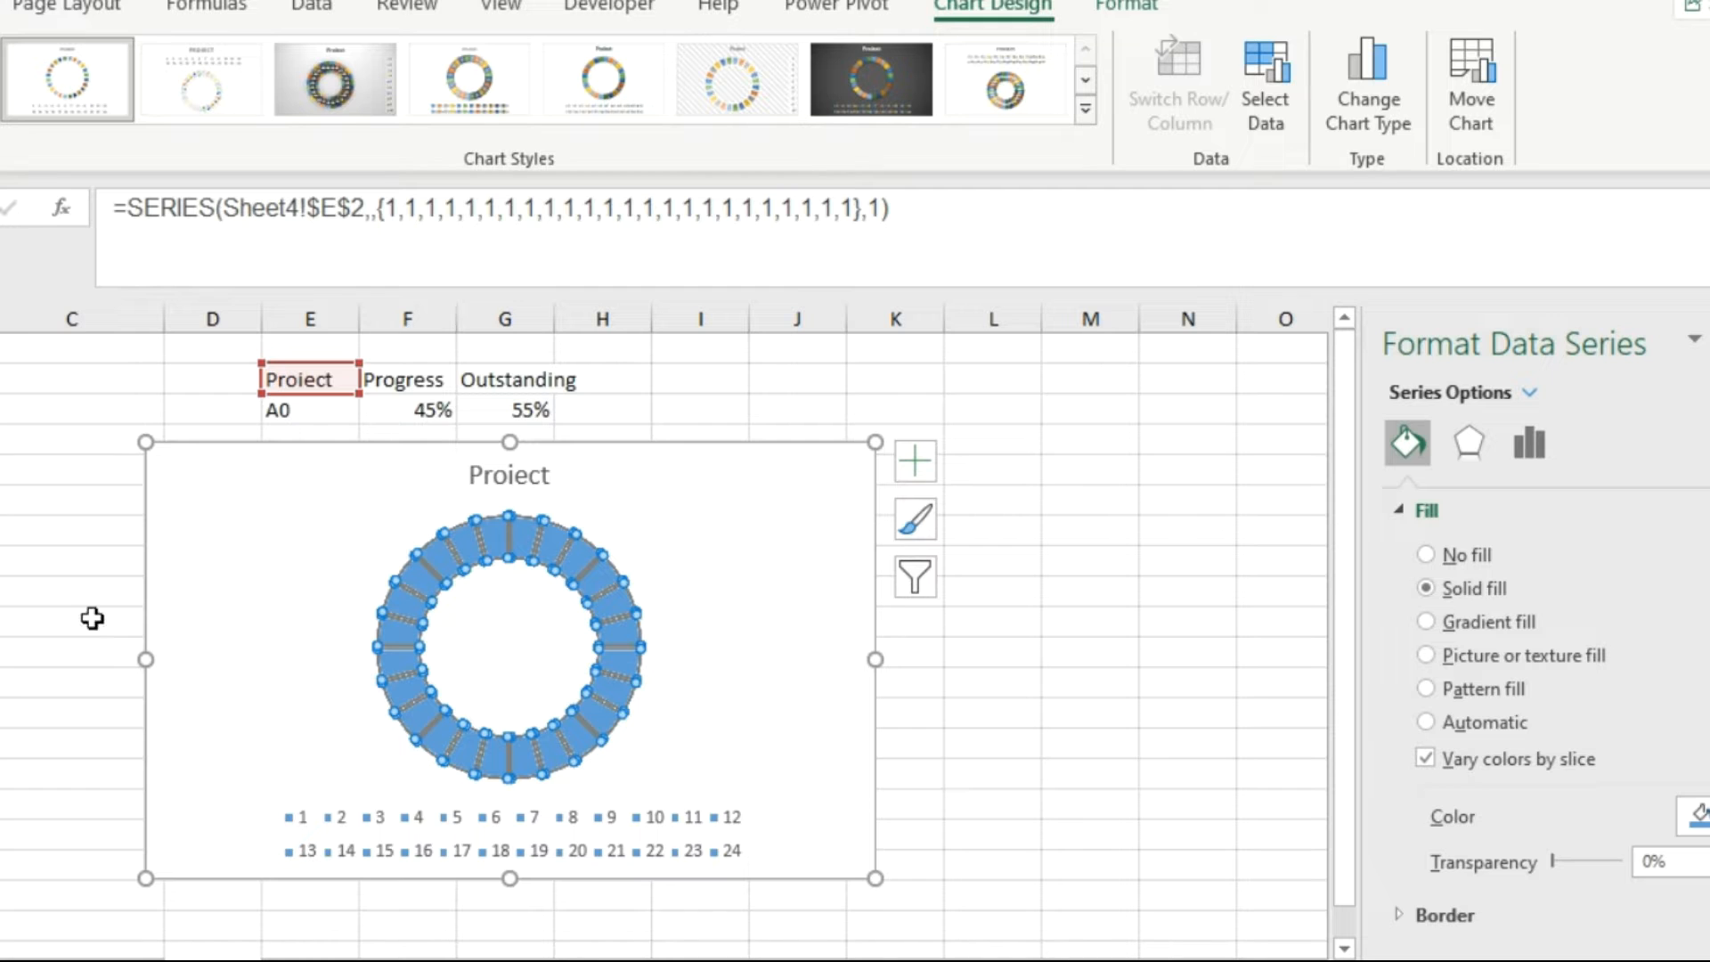
left_click(96, 580)
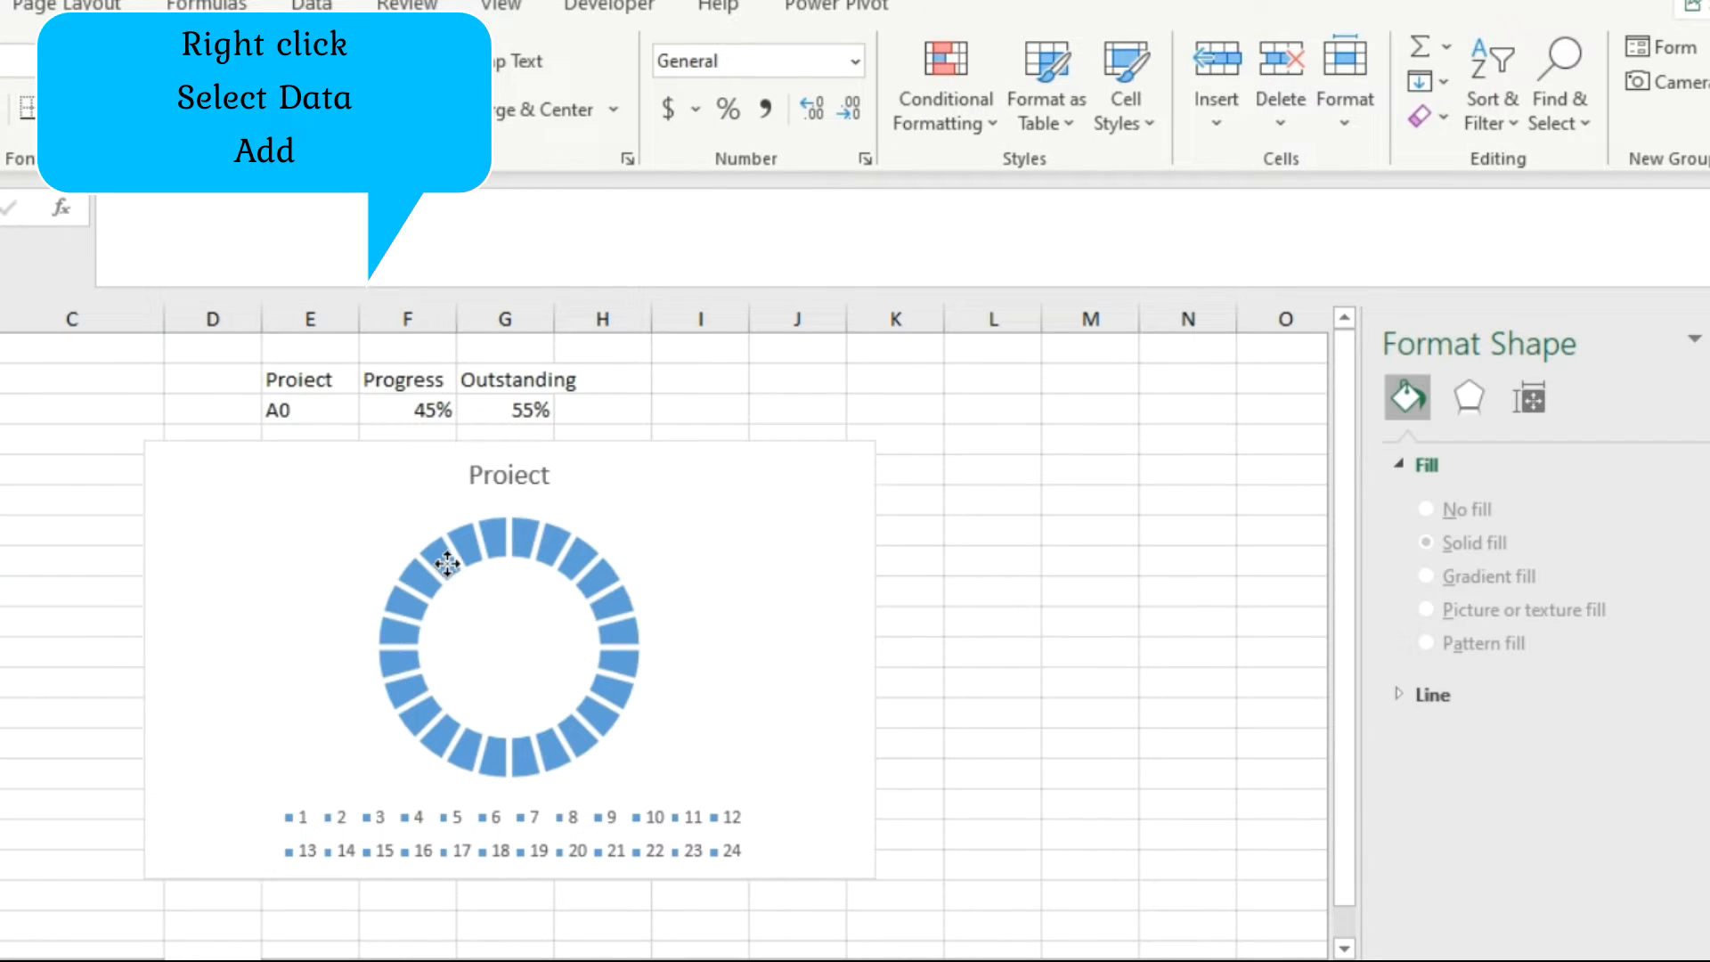
Add a second data series to the doughnut chart, named from the Progress and Outstanding headers in F2:G2.
left_click(448, 565)
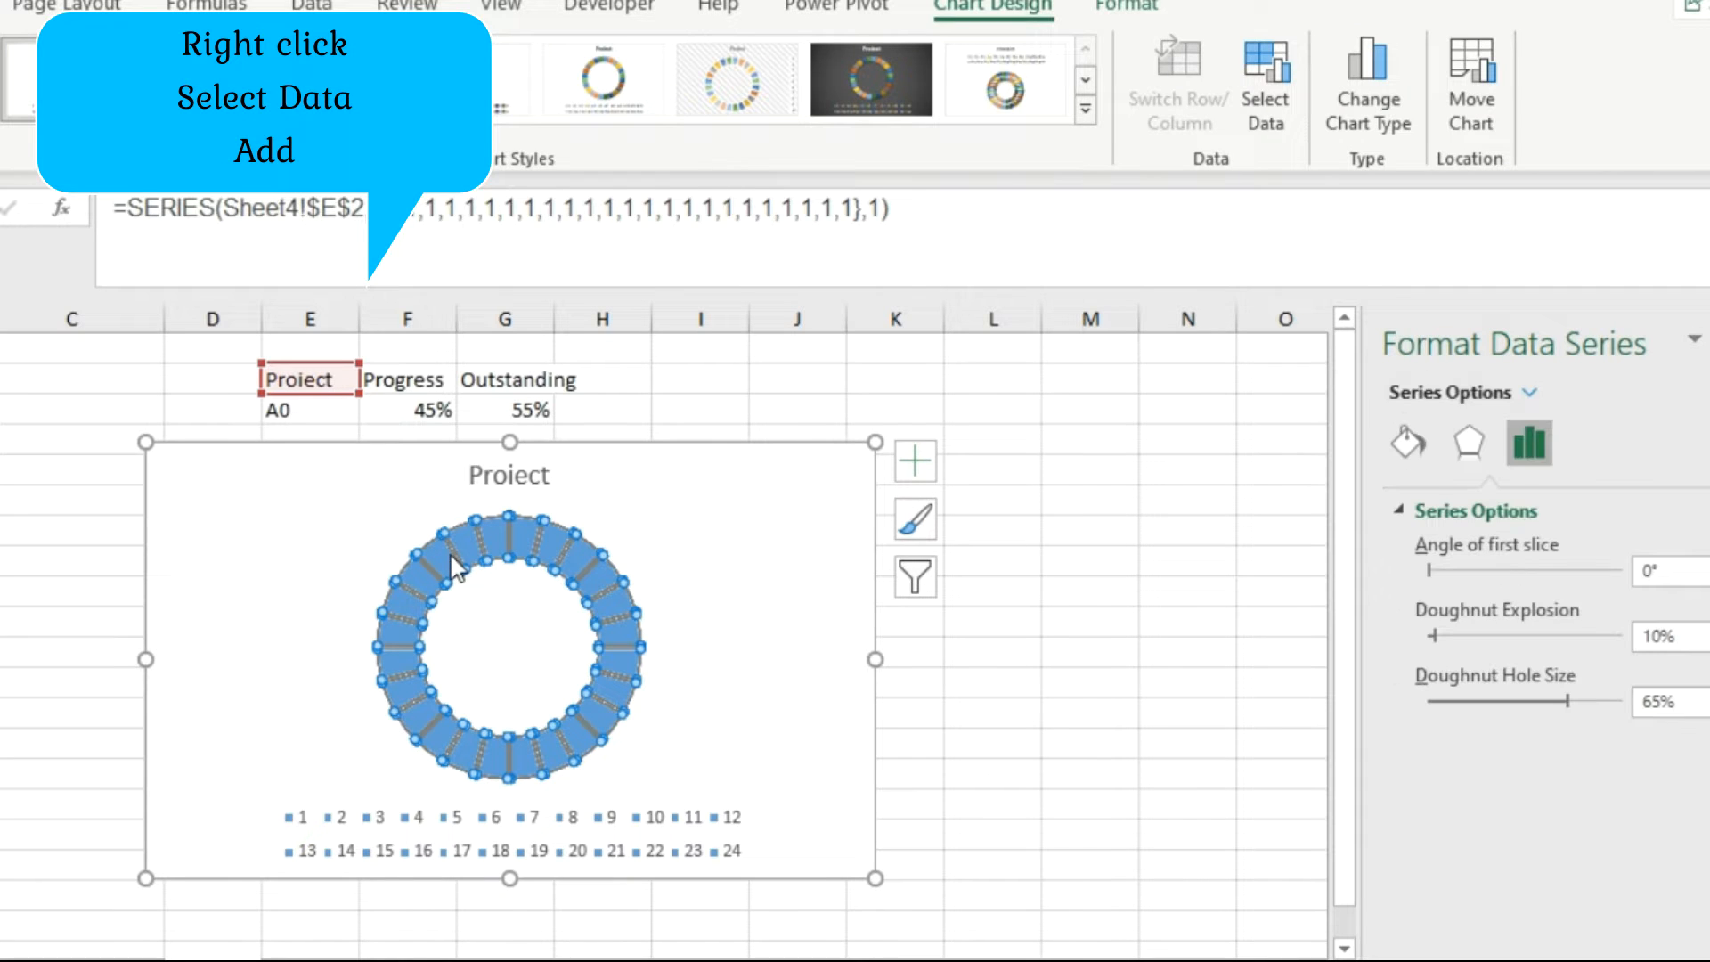
right_click(575, 543)
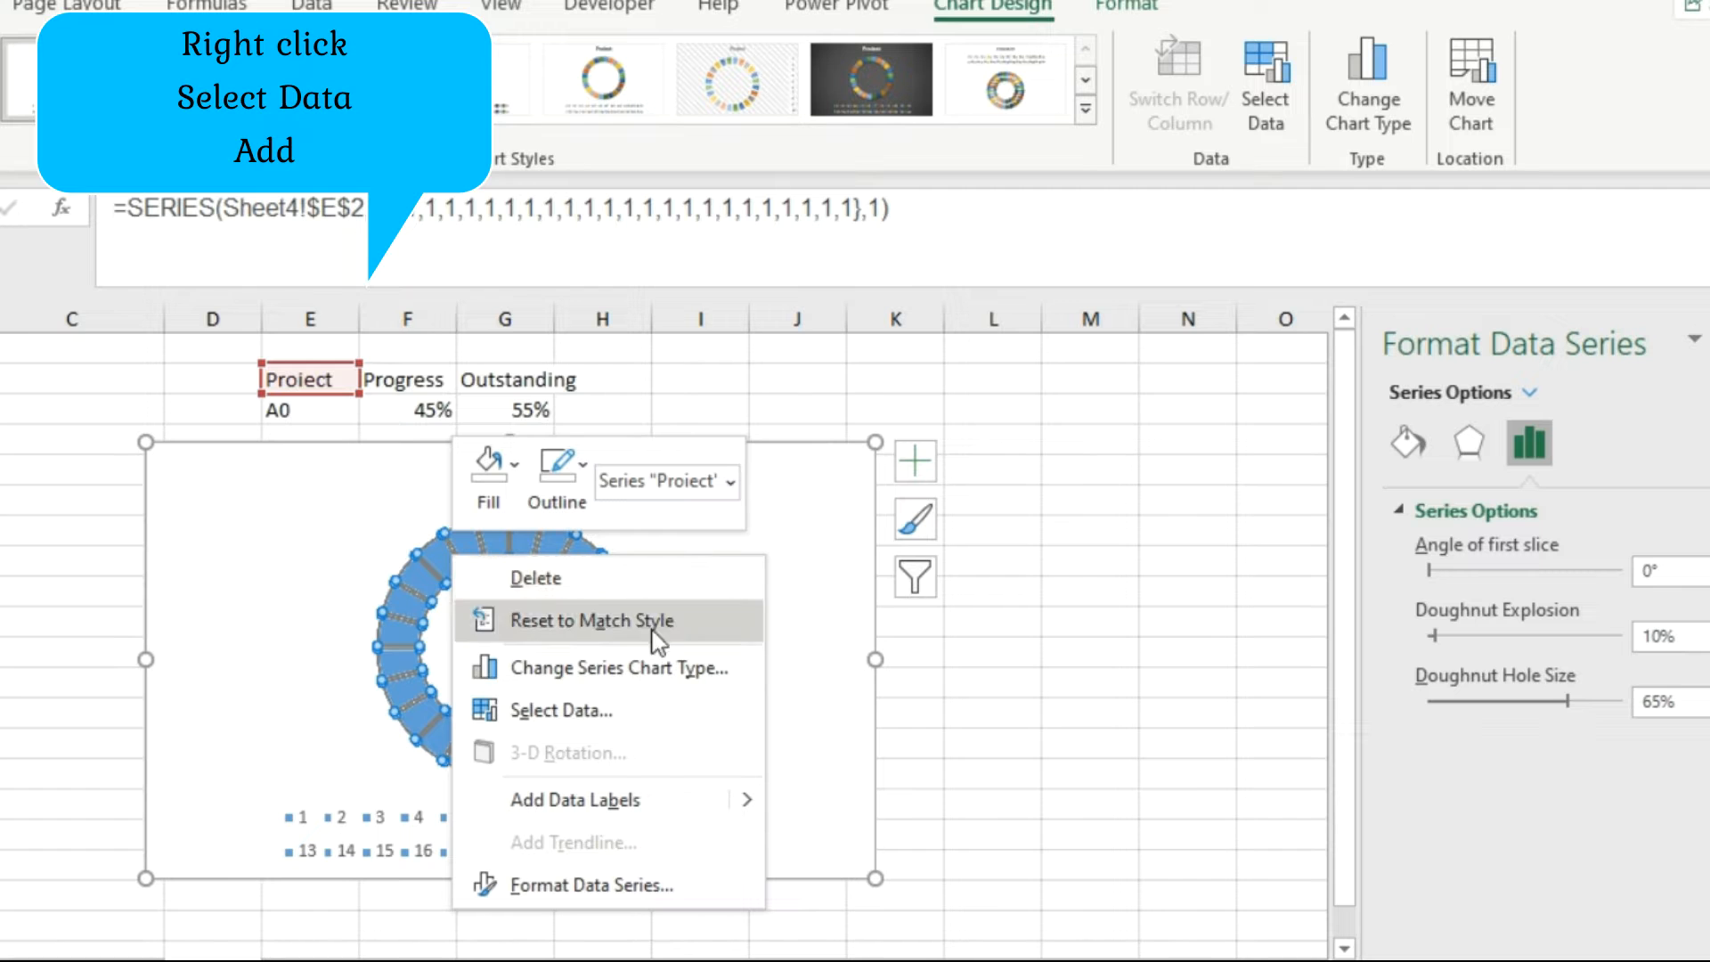
left_click(653, 712)
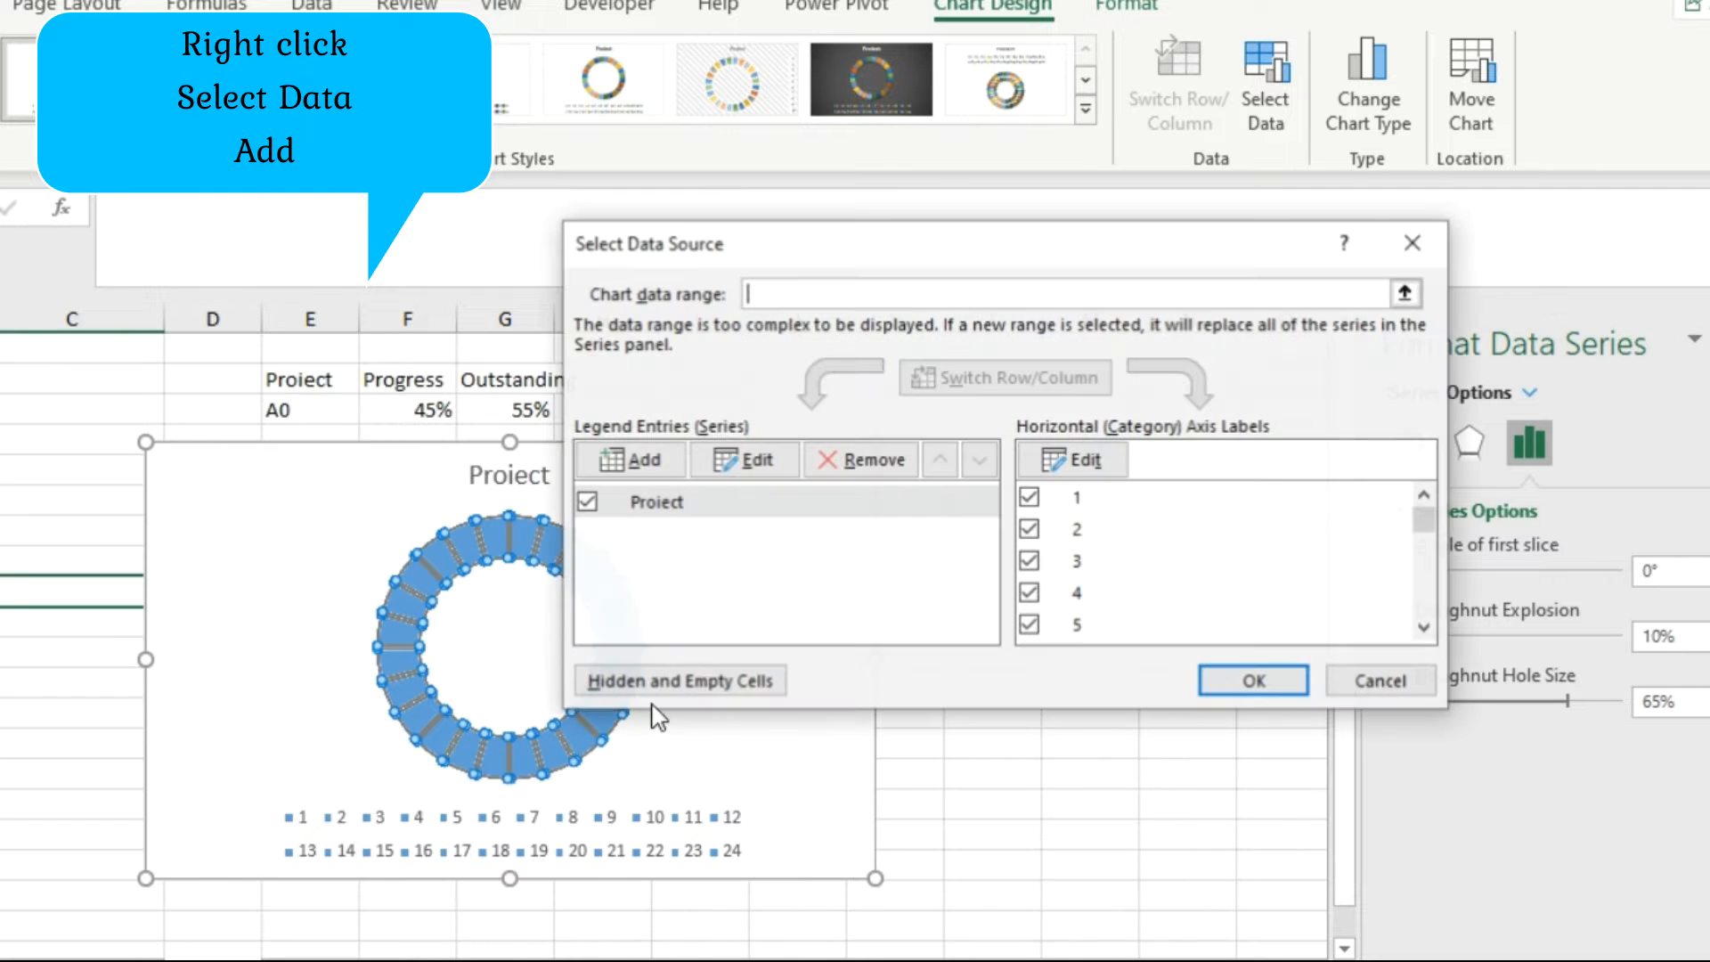
left_click(659, 471)
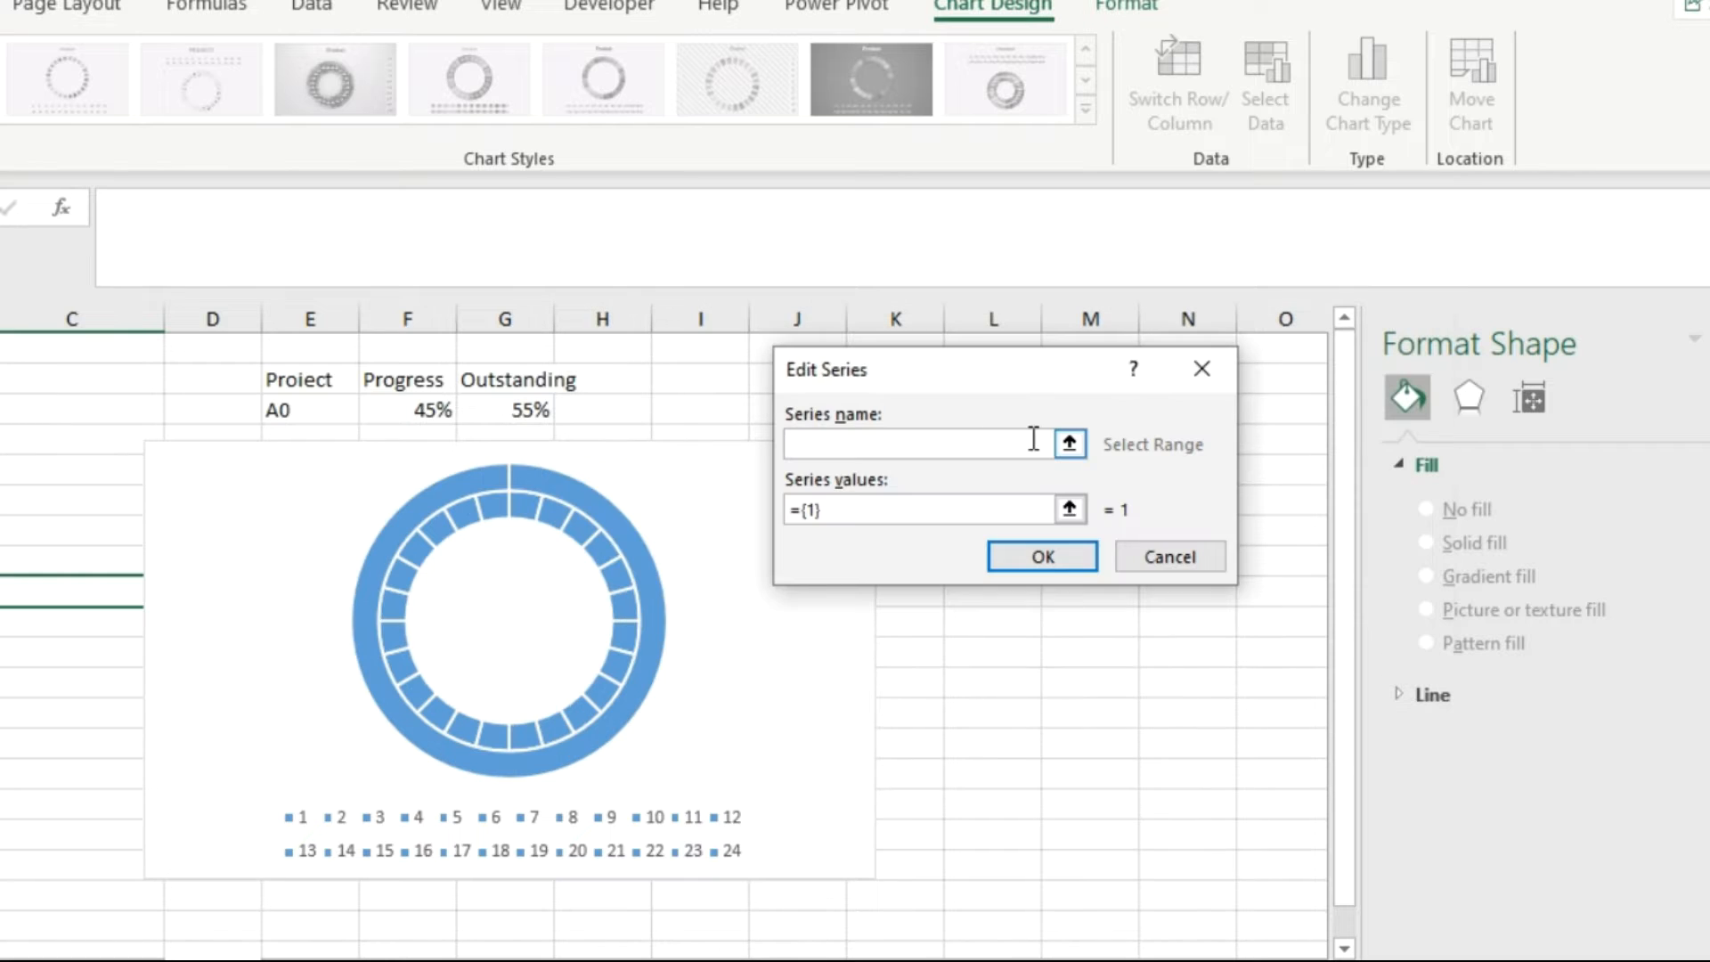
left_click(1067, 443)
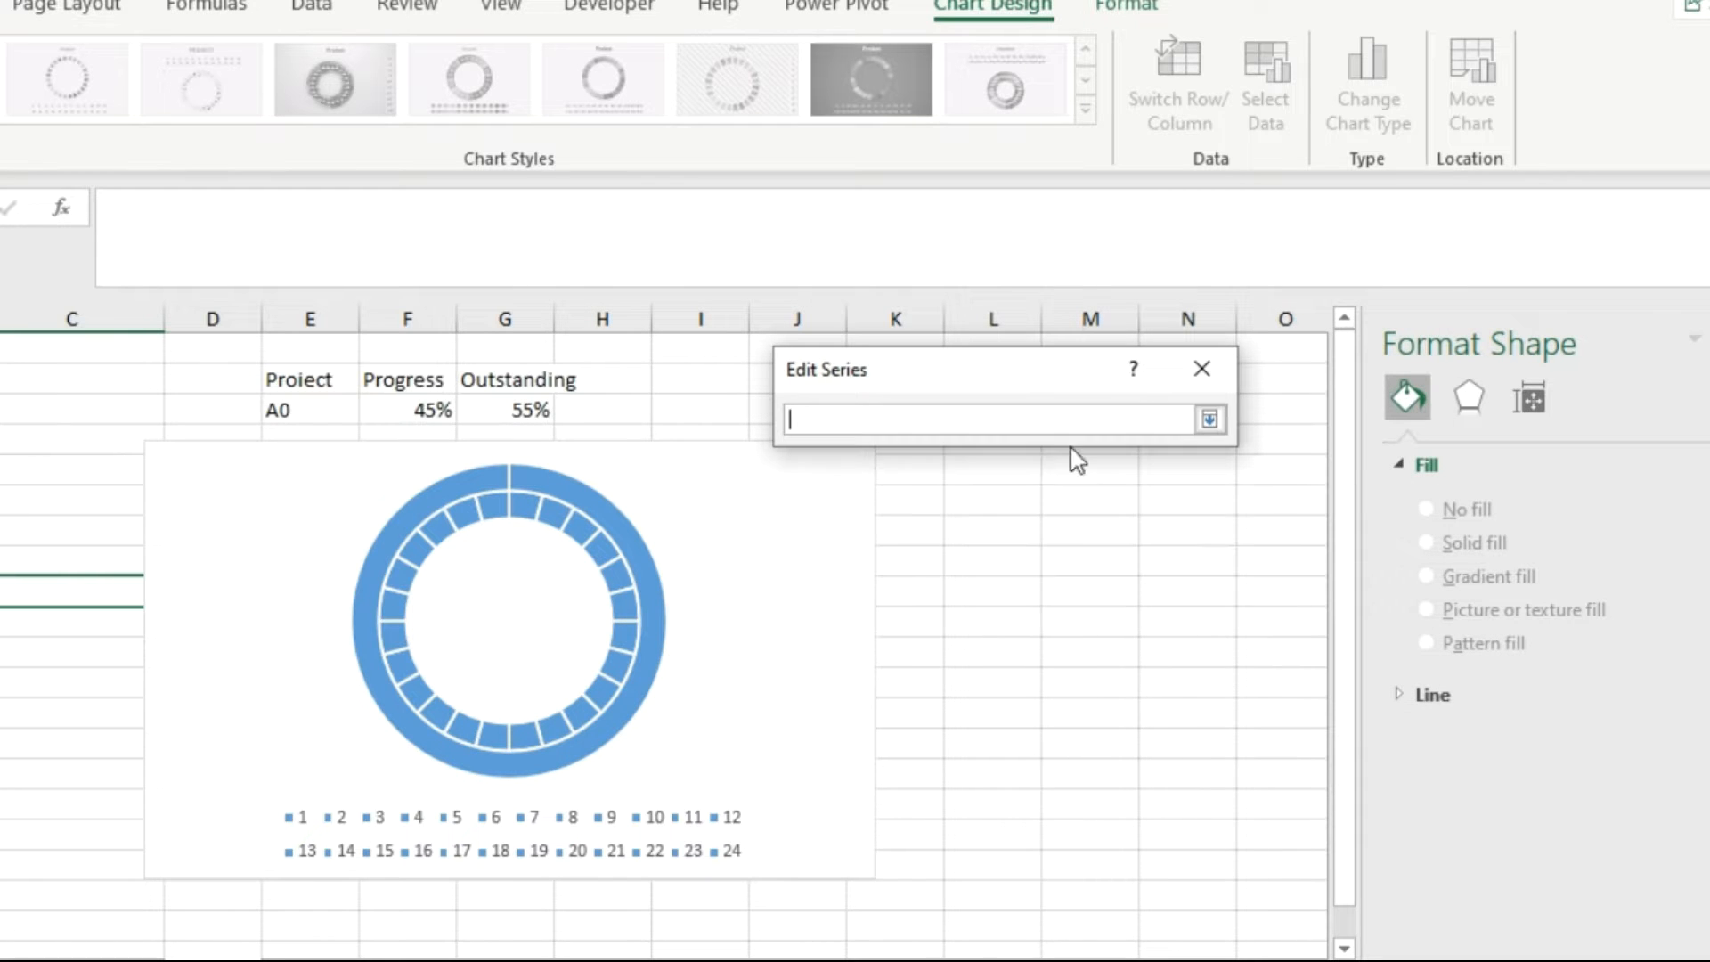
left_click(417, 380)
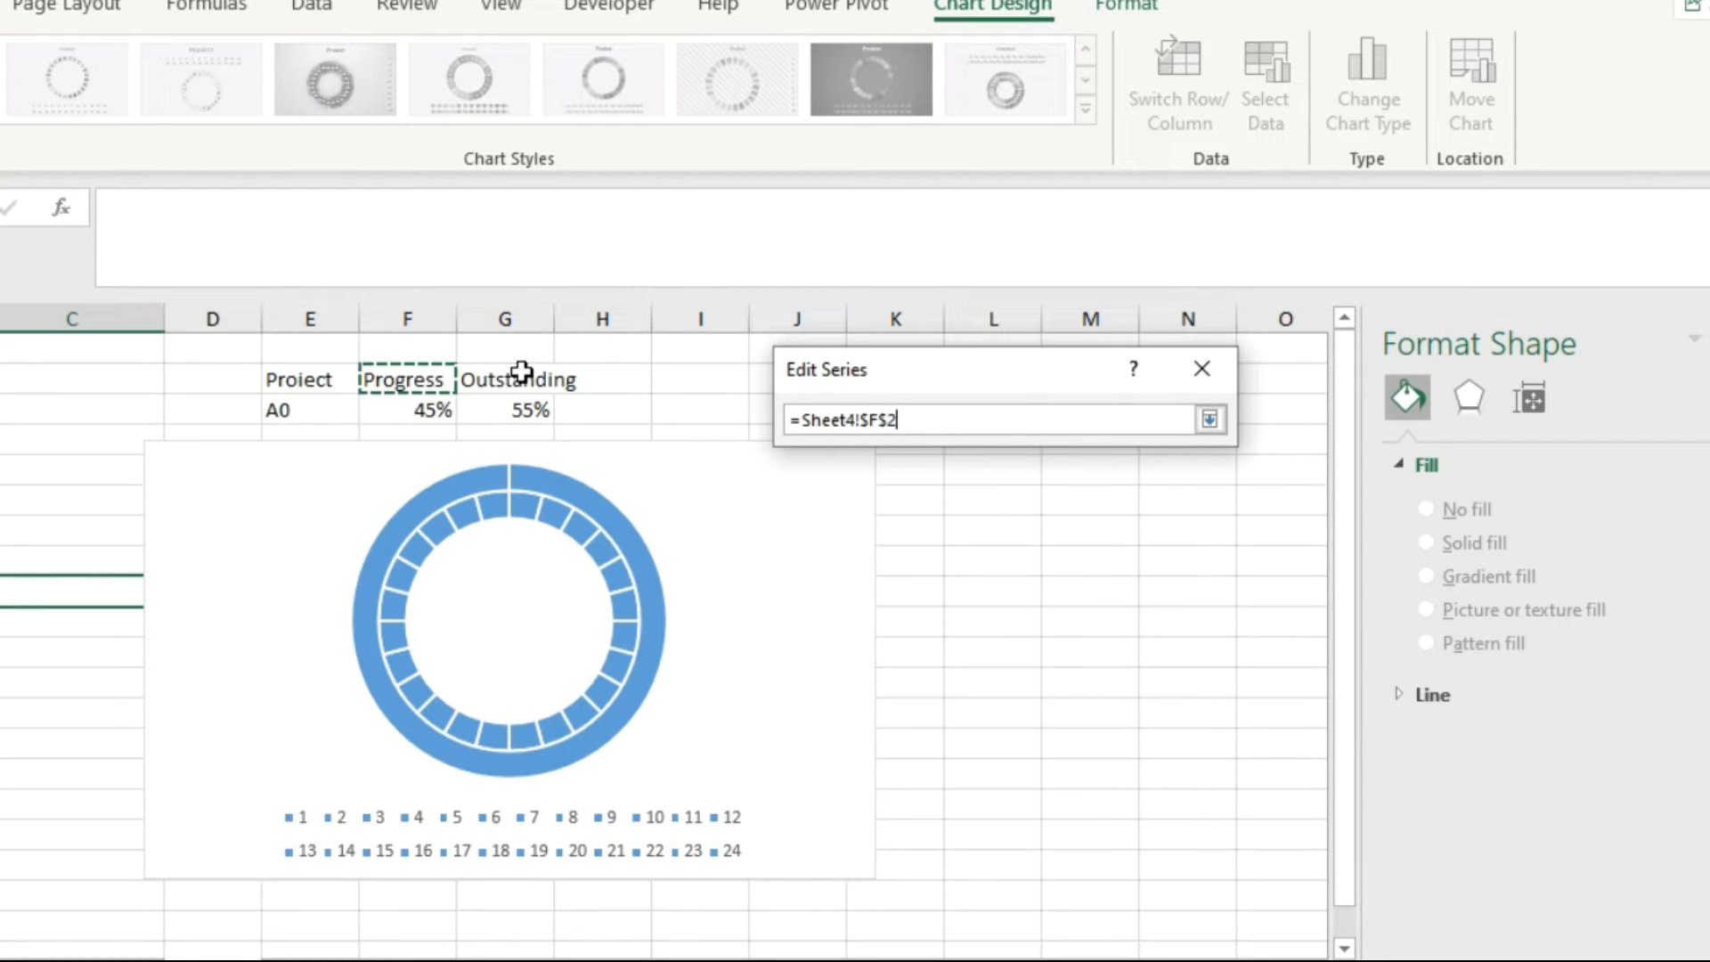
left_click(521, 372, "shift")
left_click(1211, 424)
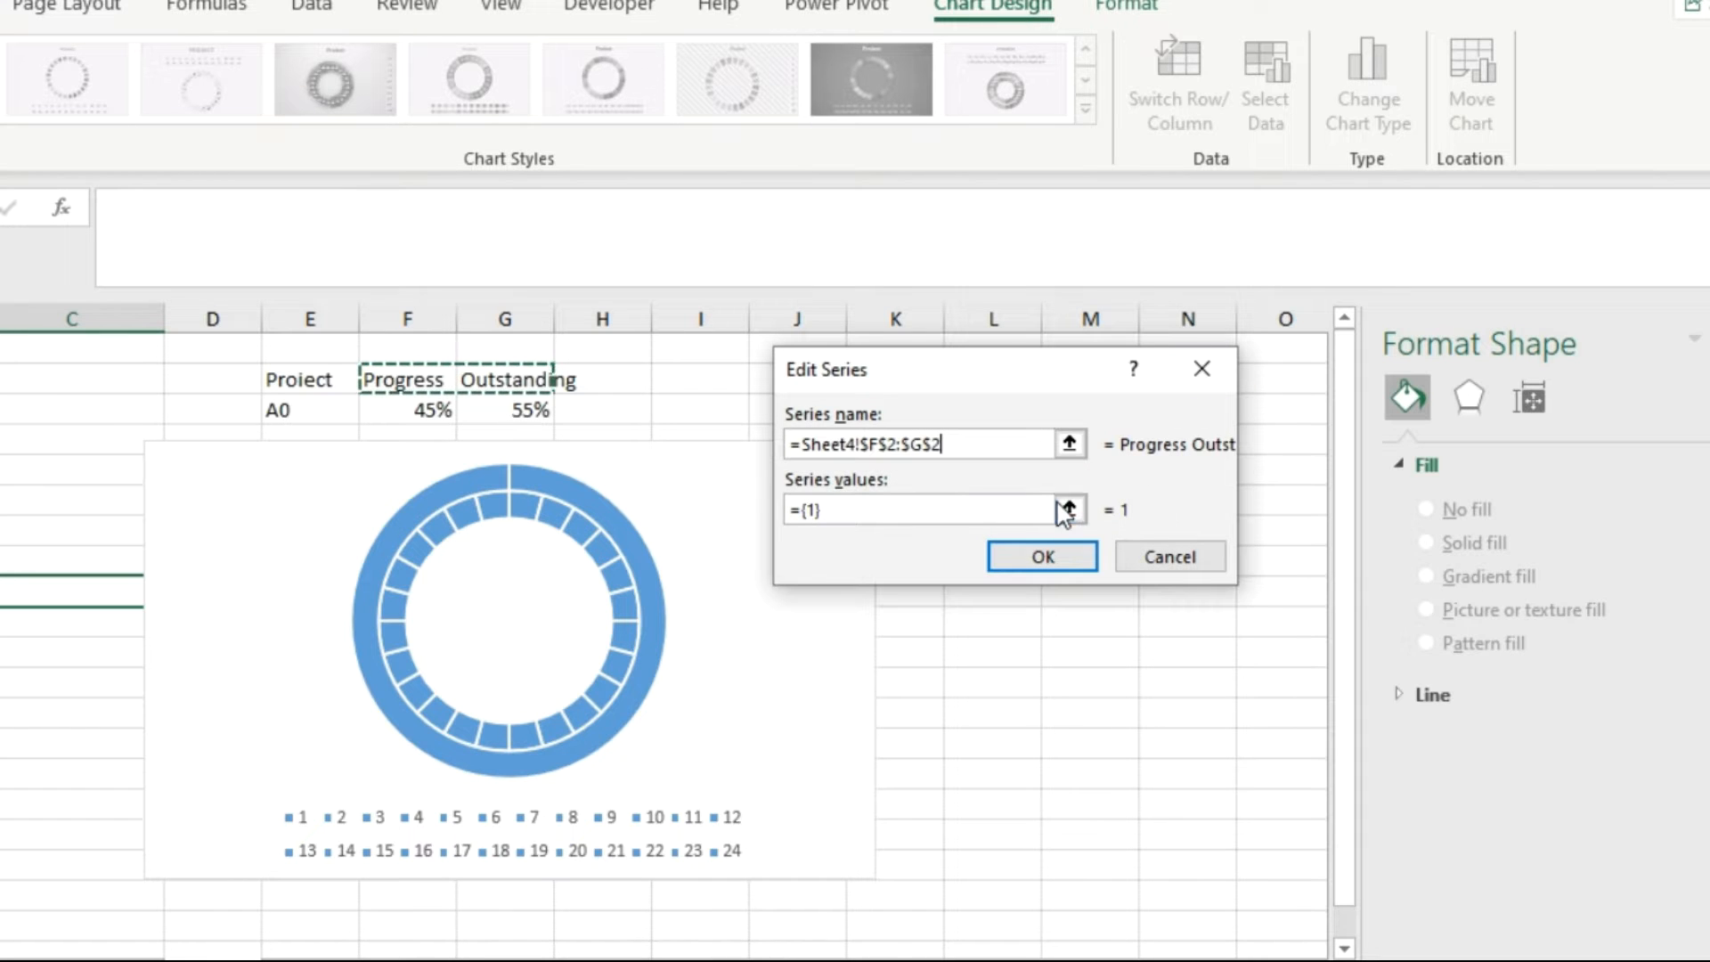
Set the second series' values to the Progress and Outstanding percentages in F3:G3 and accept the chart's data source.
left_click(1068, 510)
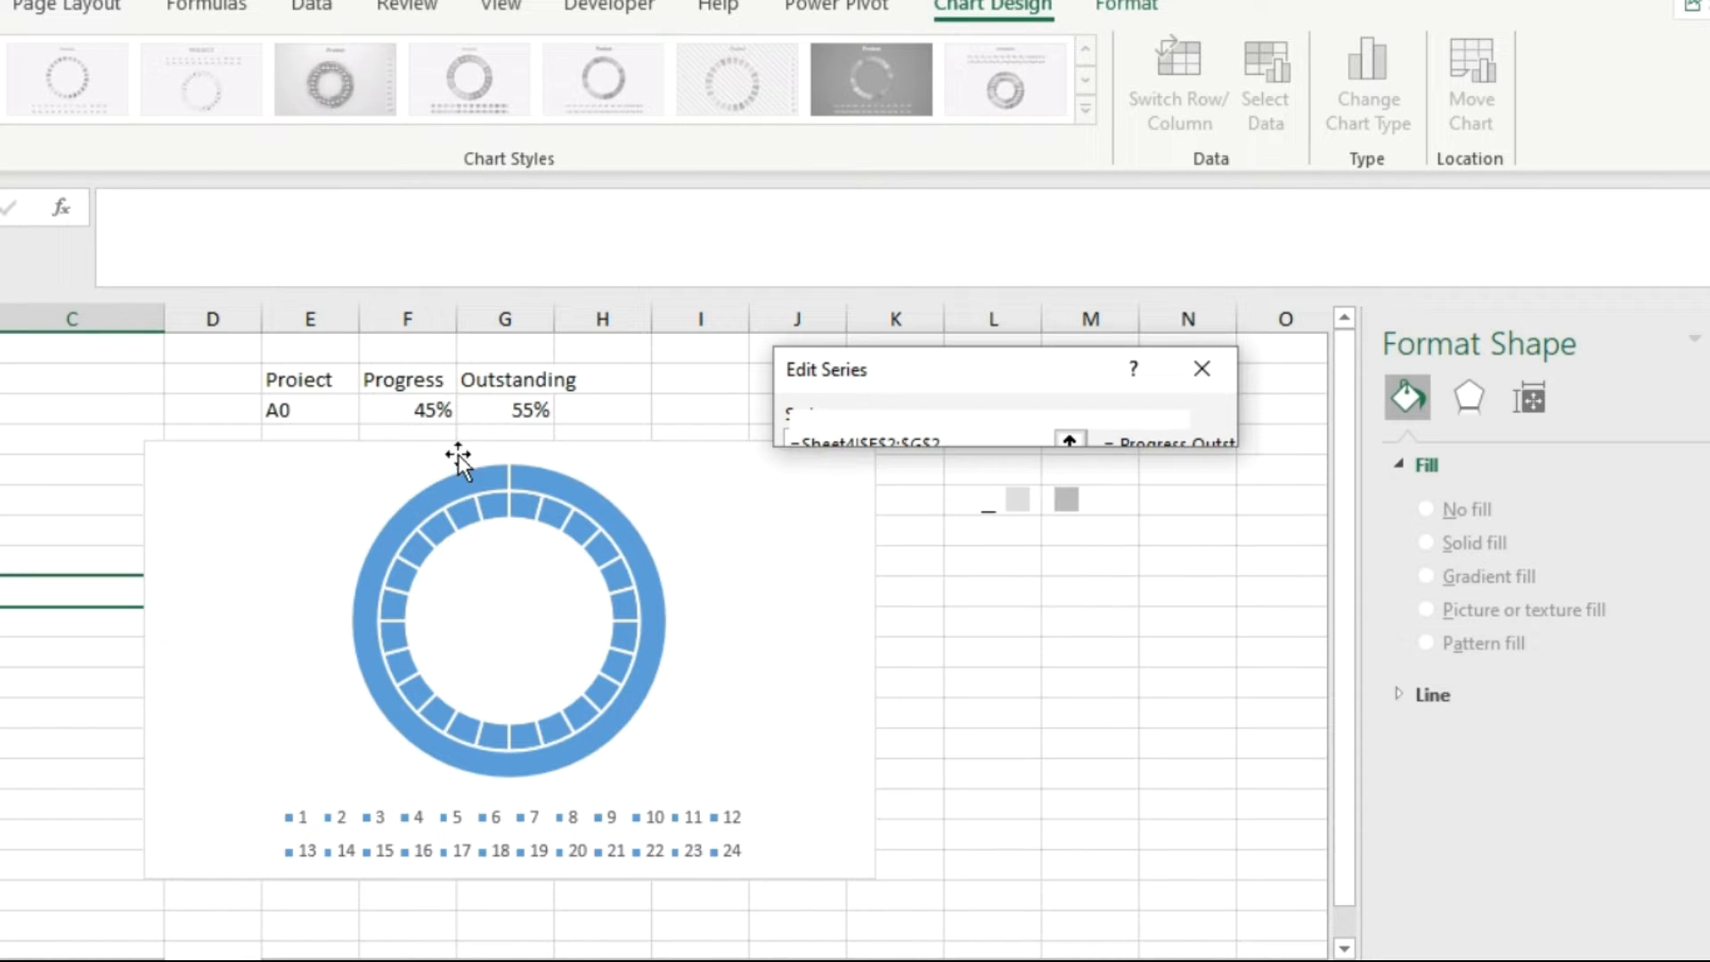
left_click(431, 415)
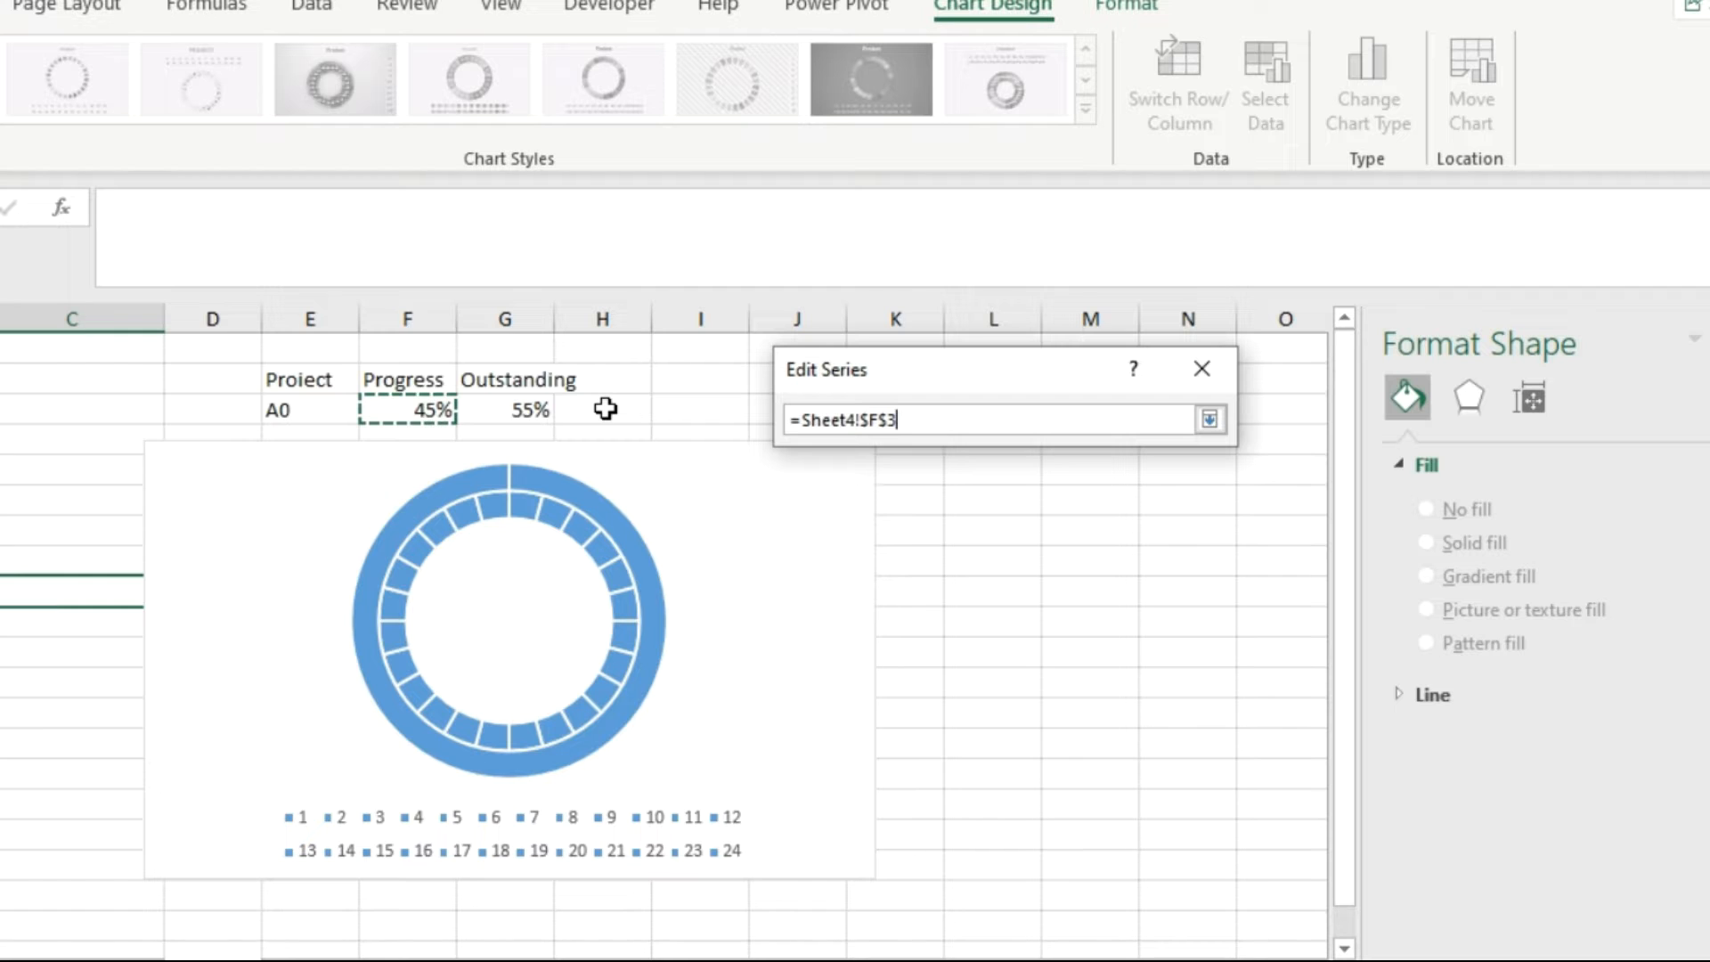
left_click(1206, 420)
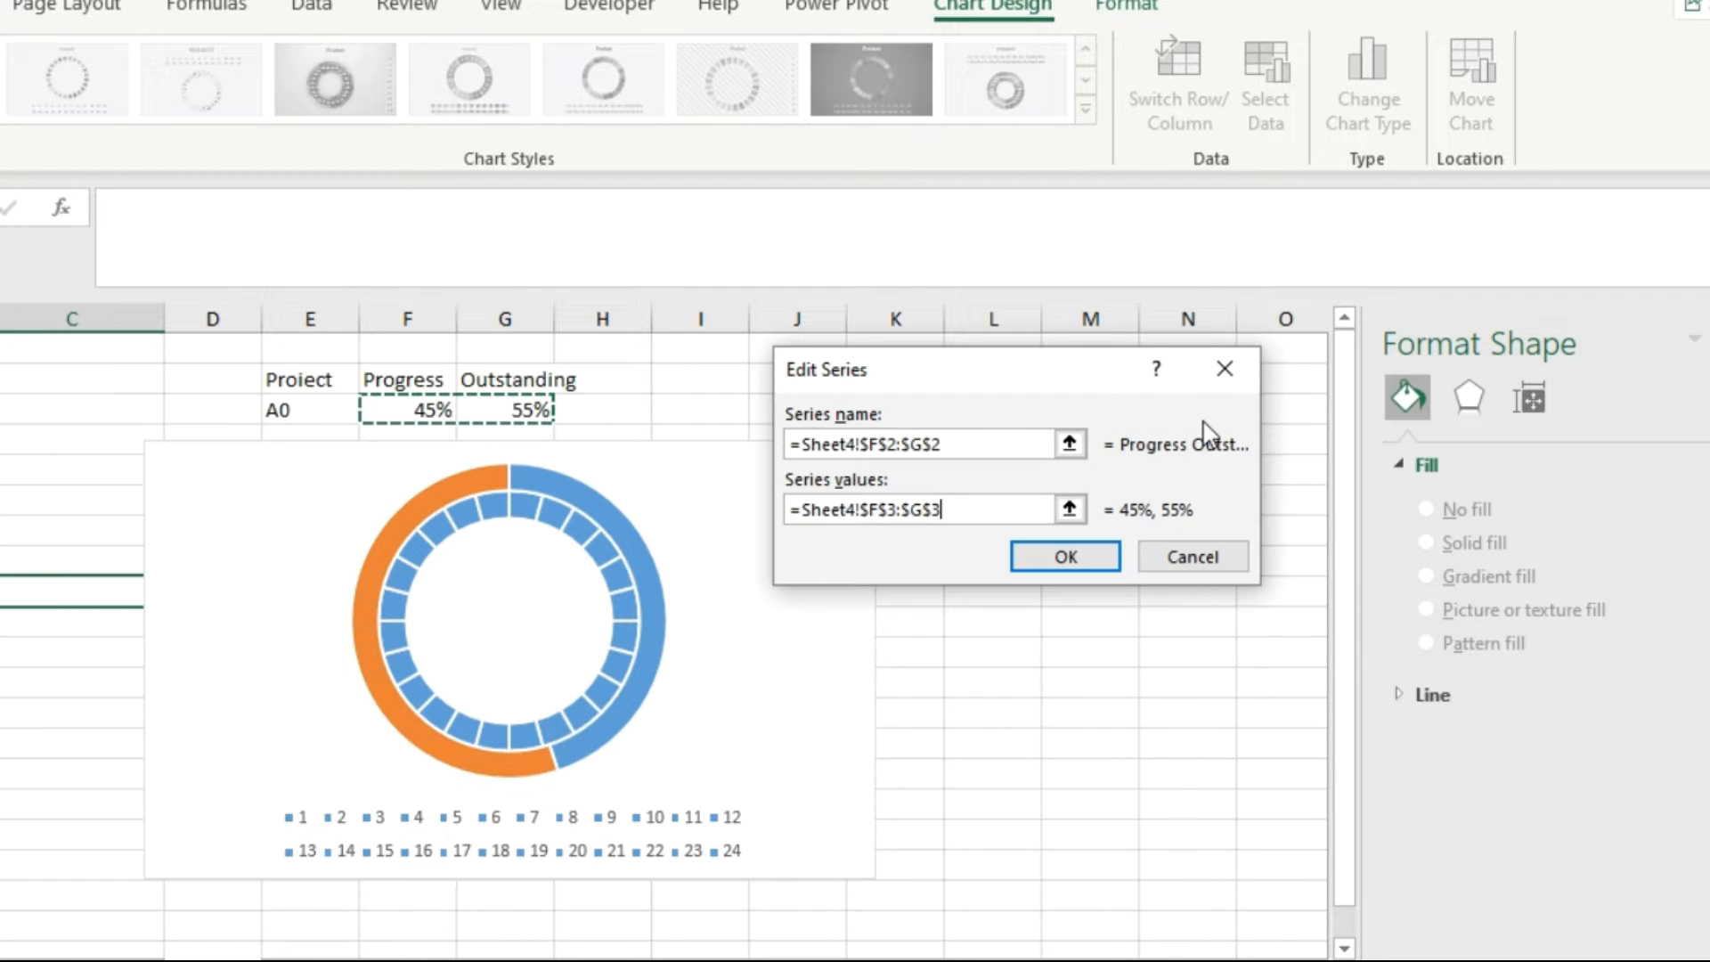
left_click(1082, 570)
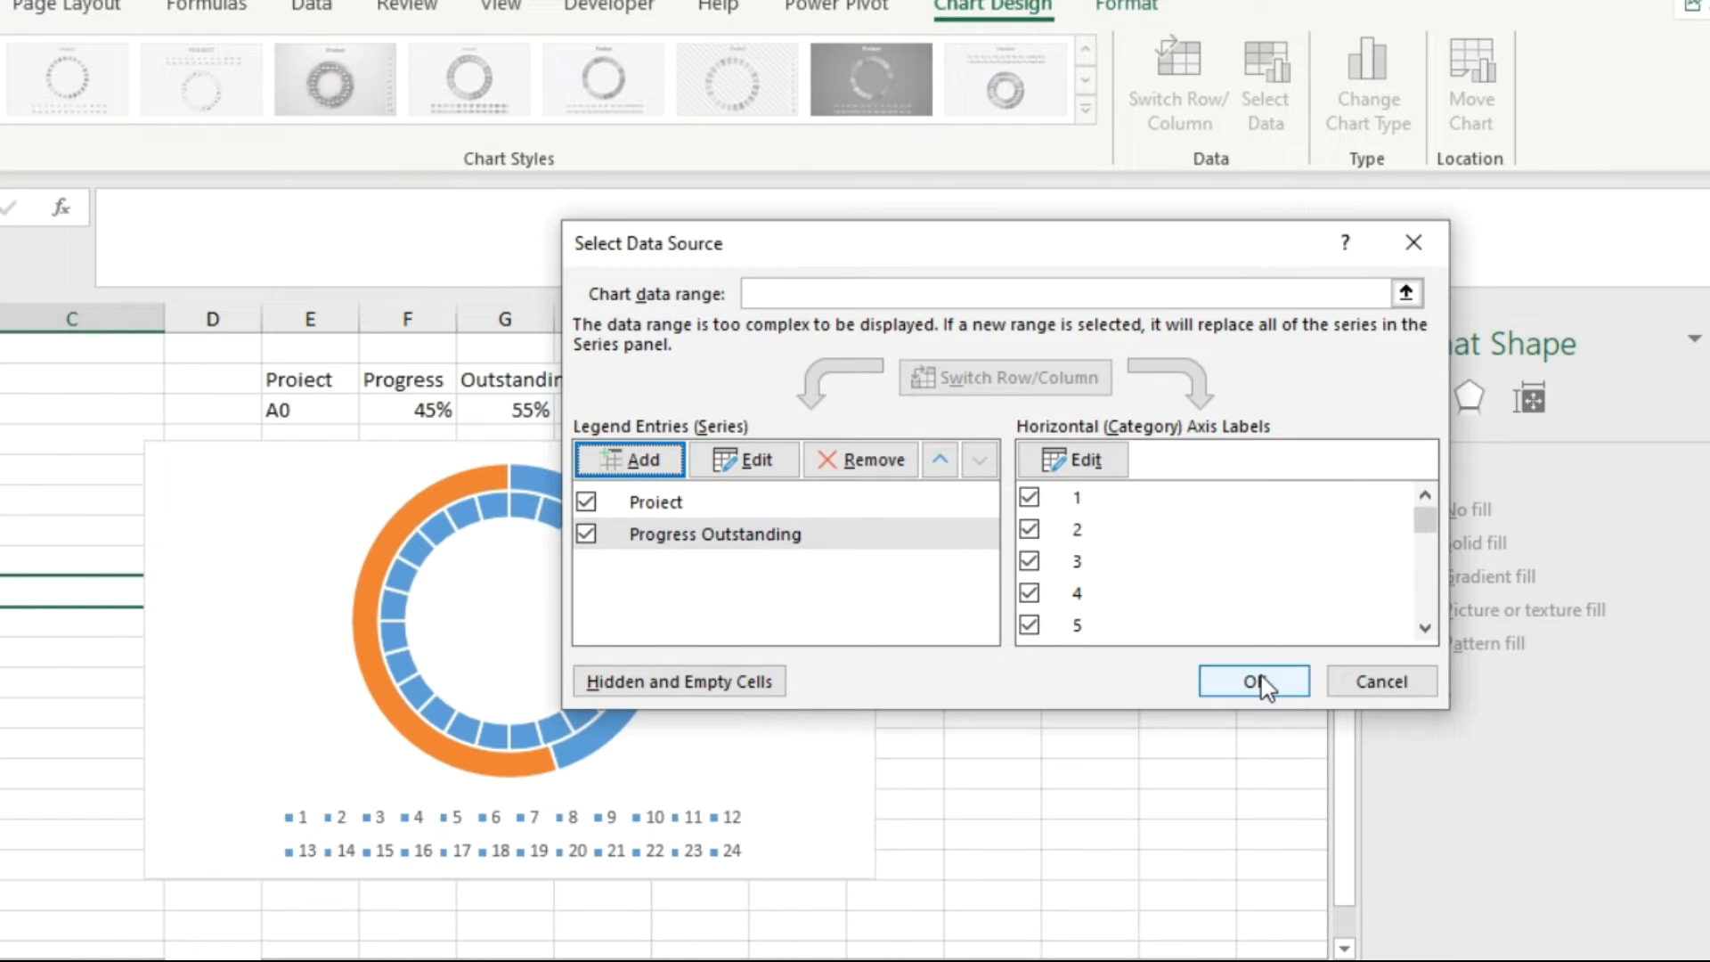
left_click(1261, 677)
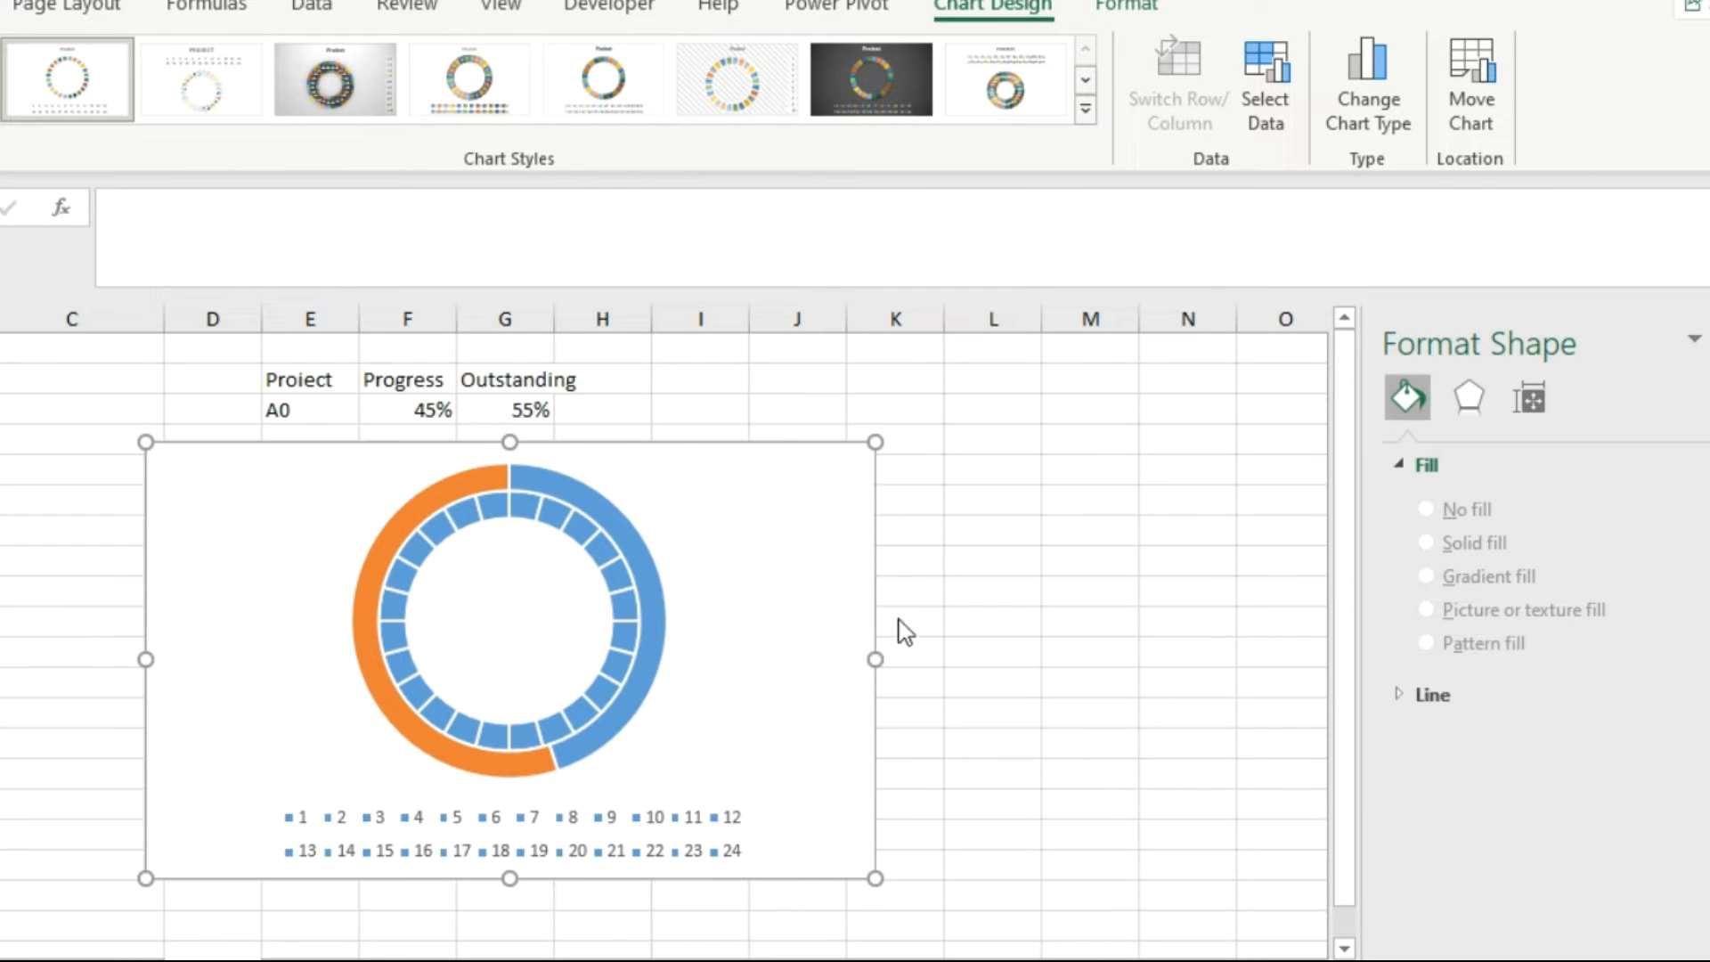
Move the Progress Outstanding series to the secondary axis, keeping both series as Doughnut charts.
right_click(638, 552)
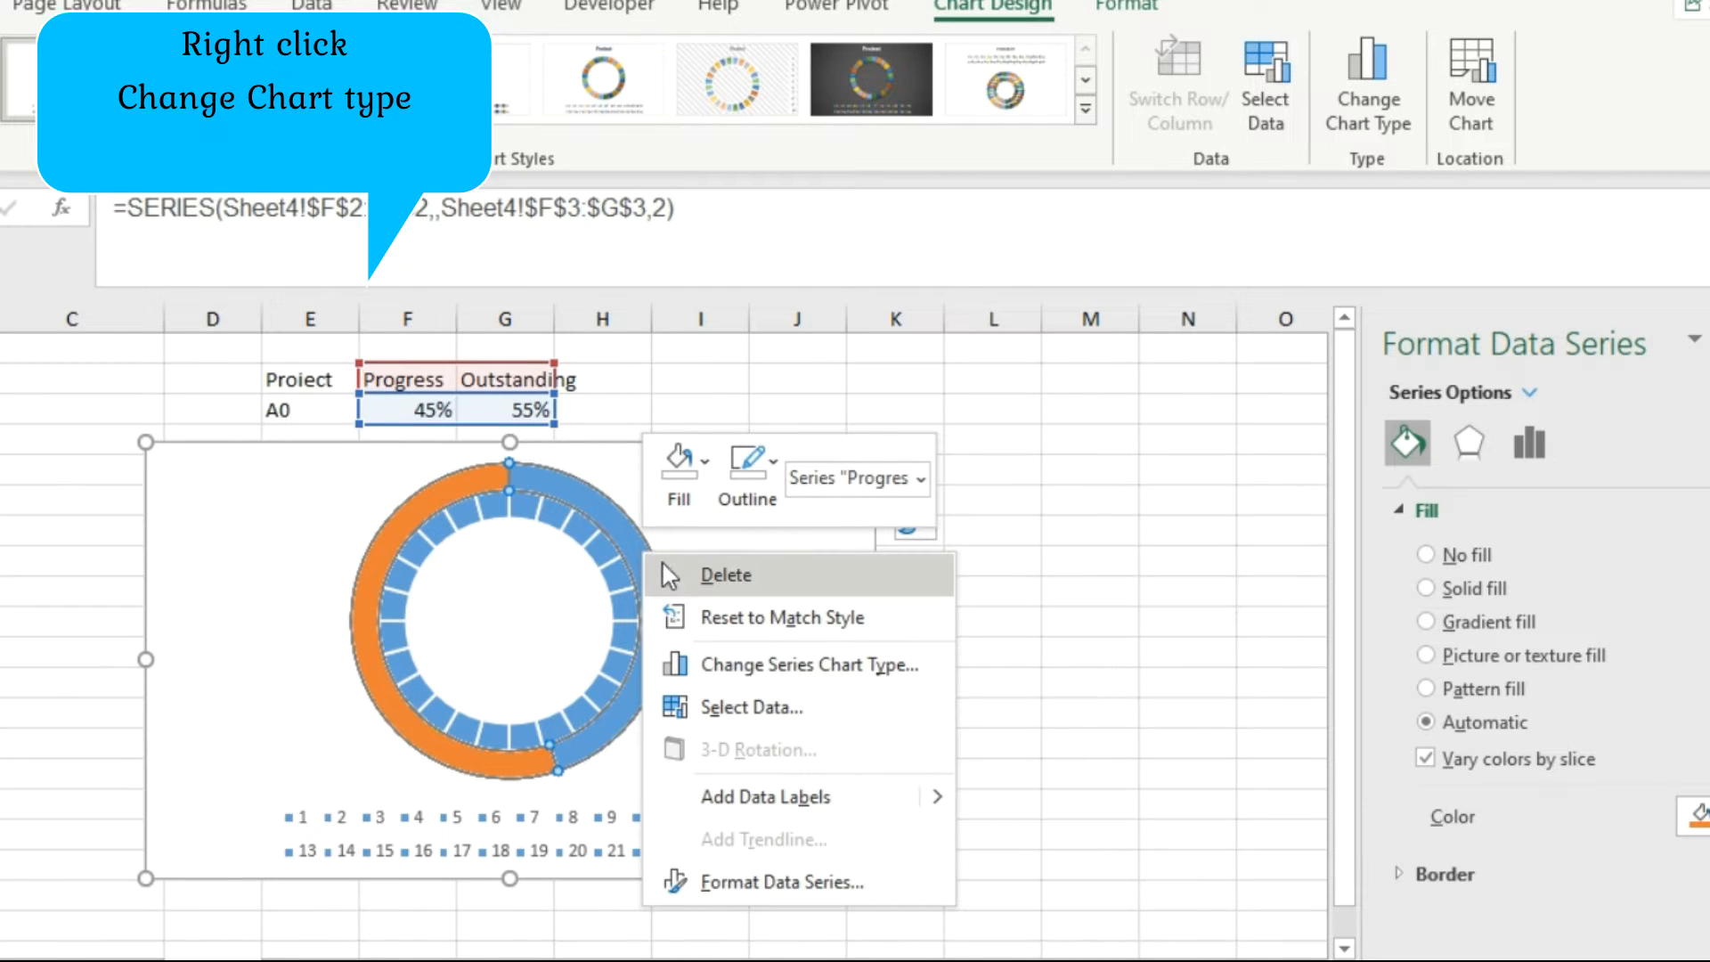
left_click(834, 664)
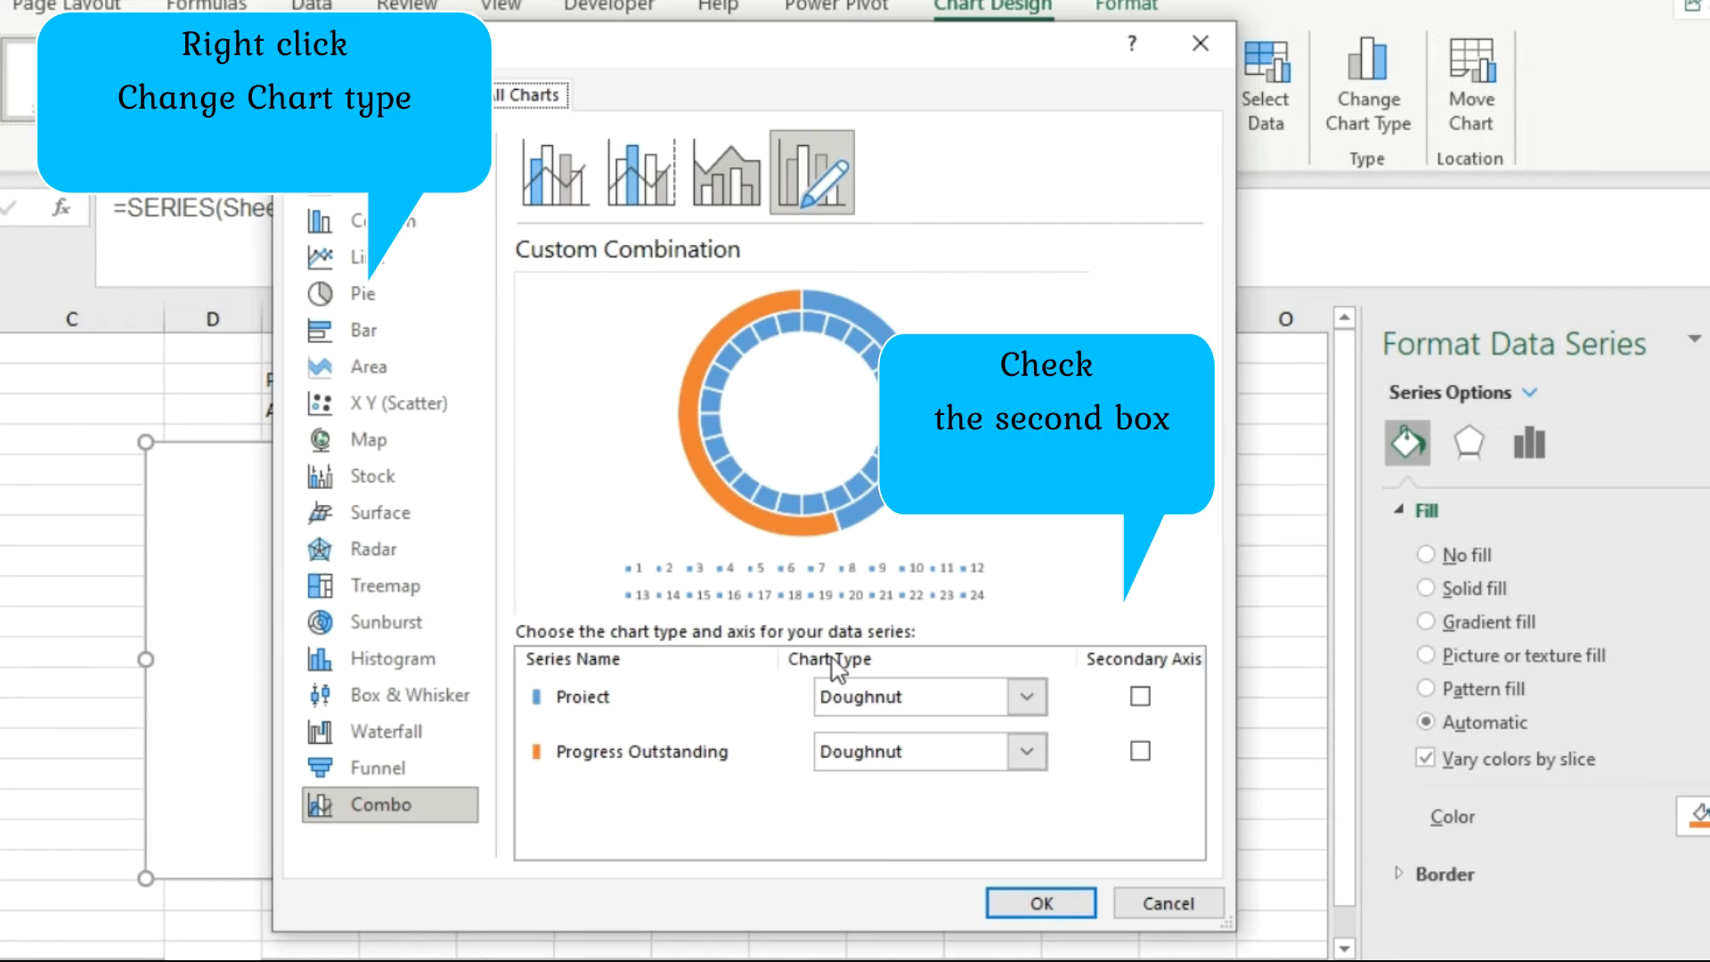
left_click(1140, 752)
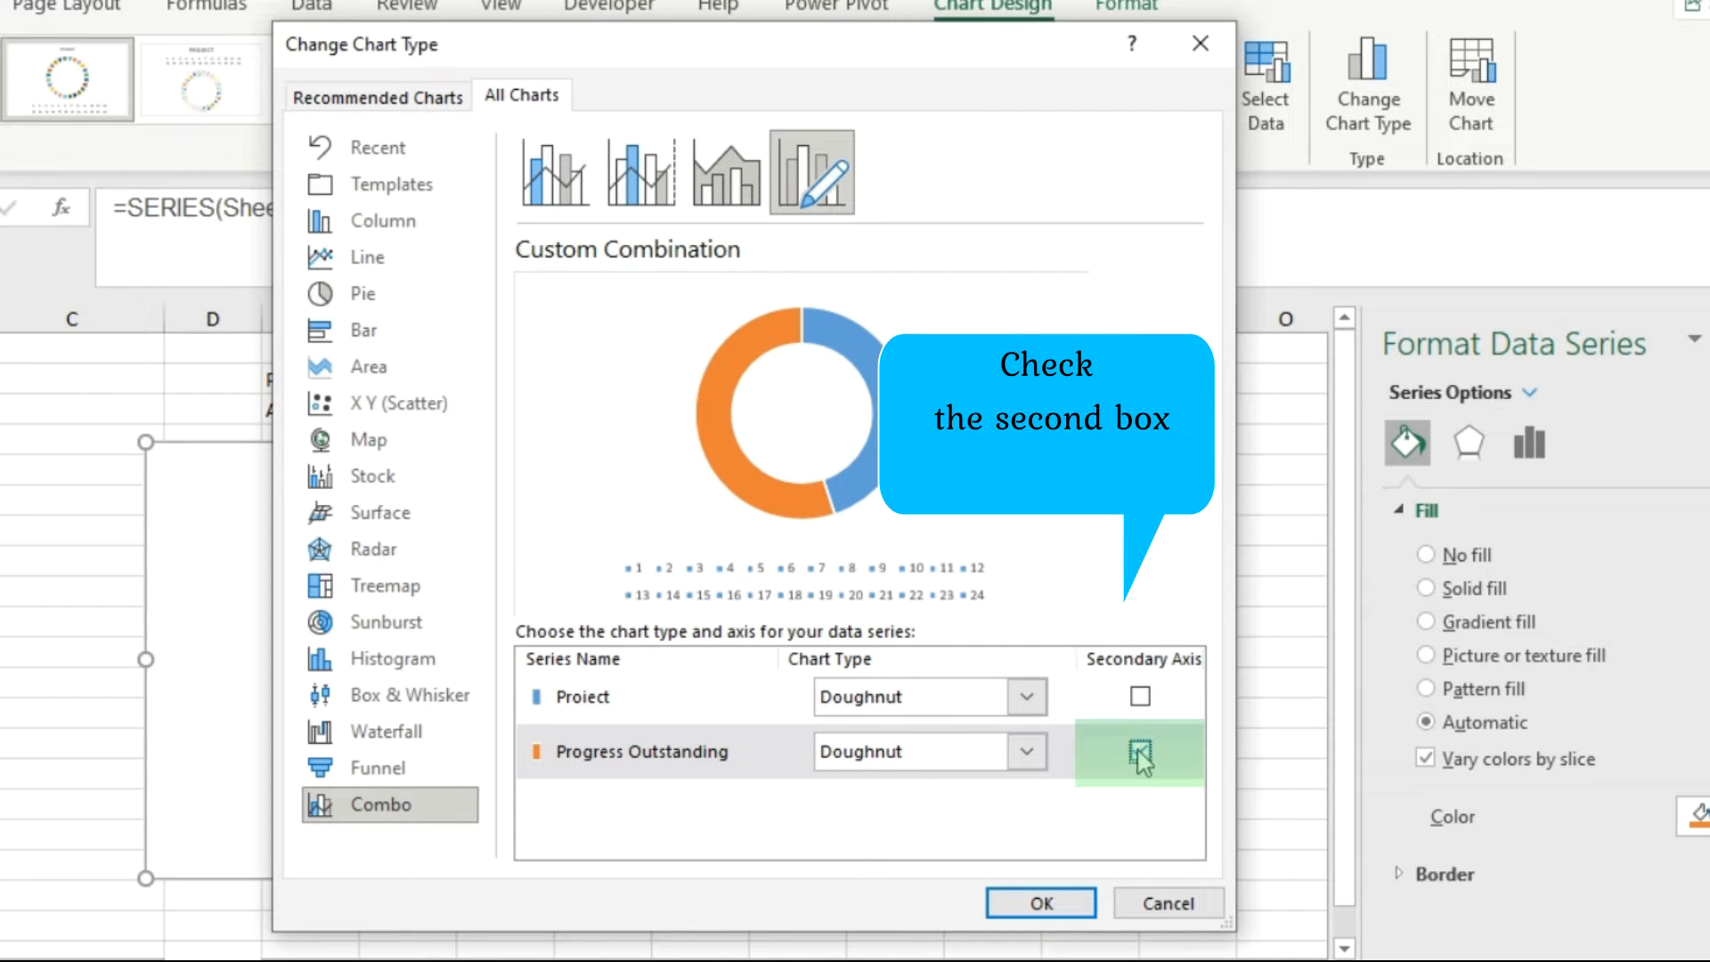
left_click(1040, 903)
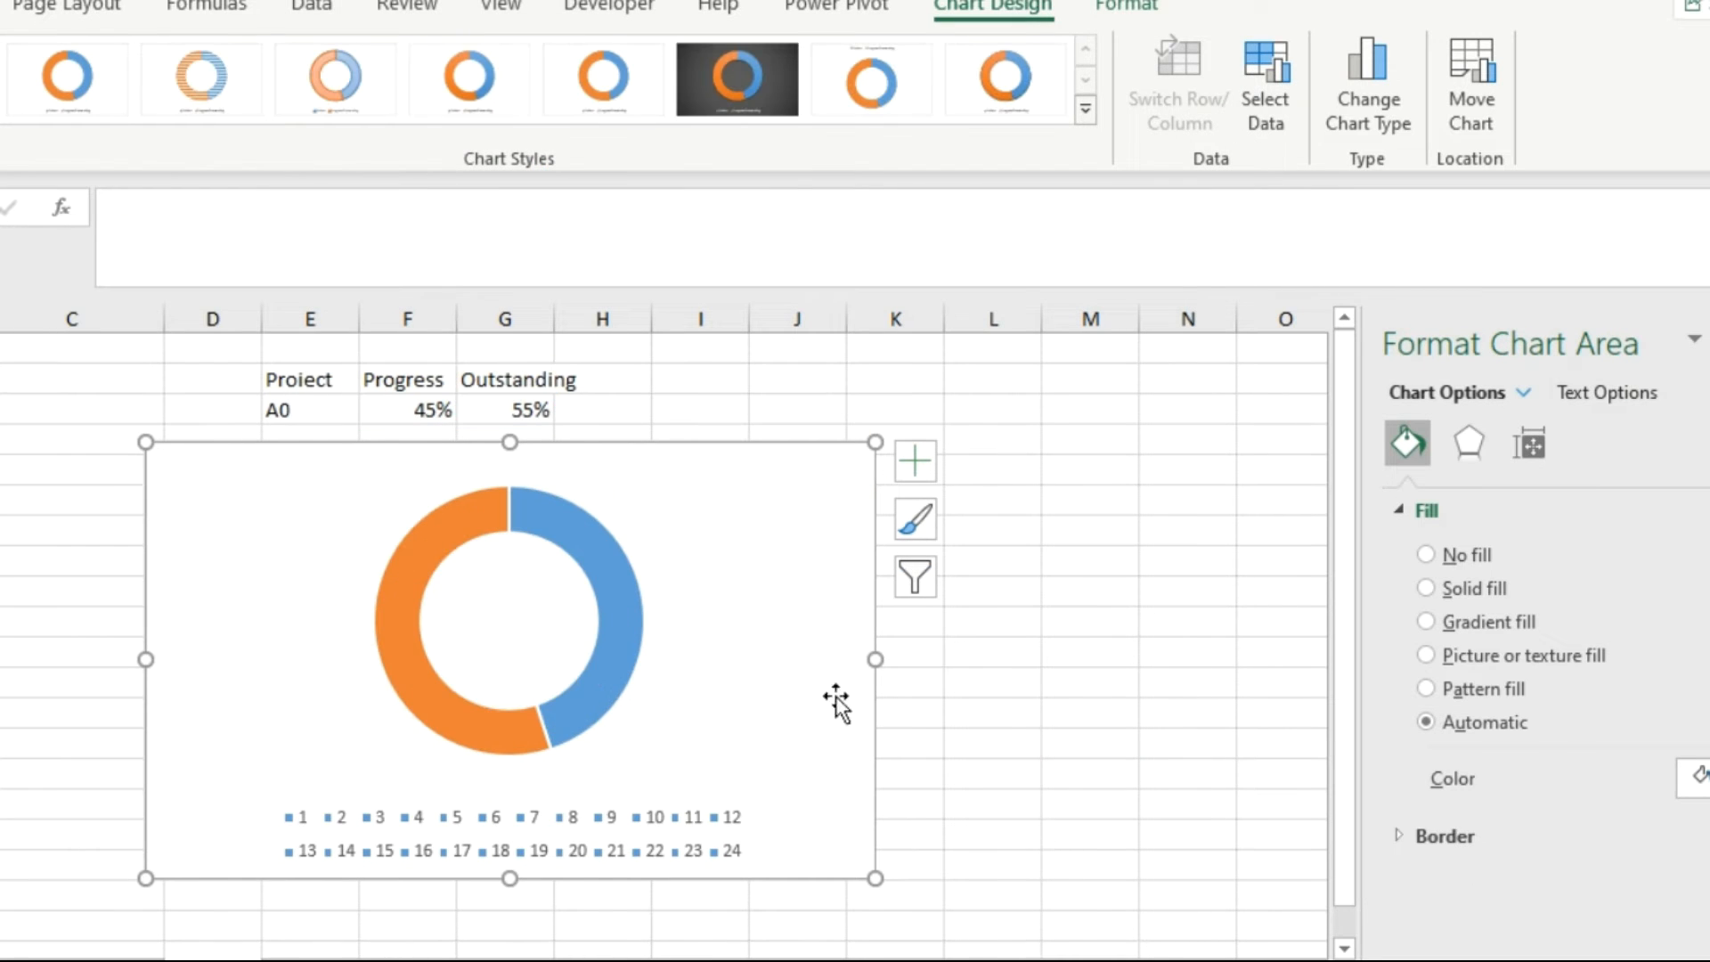
Set only the blue Progress slice of the overlaid doughnut to No fill.
left_click(617, 591)
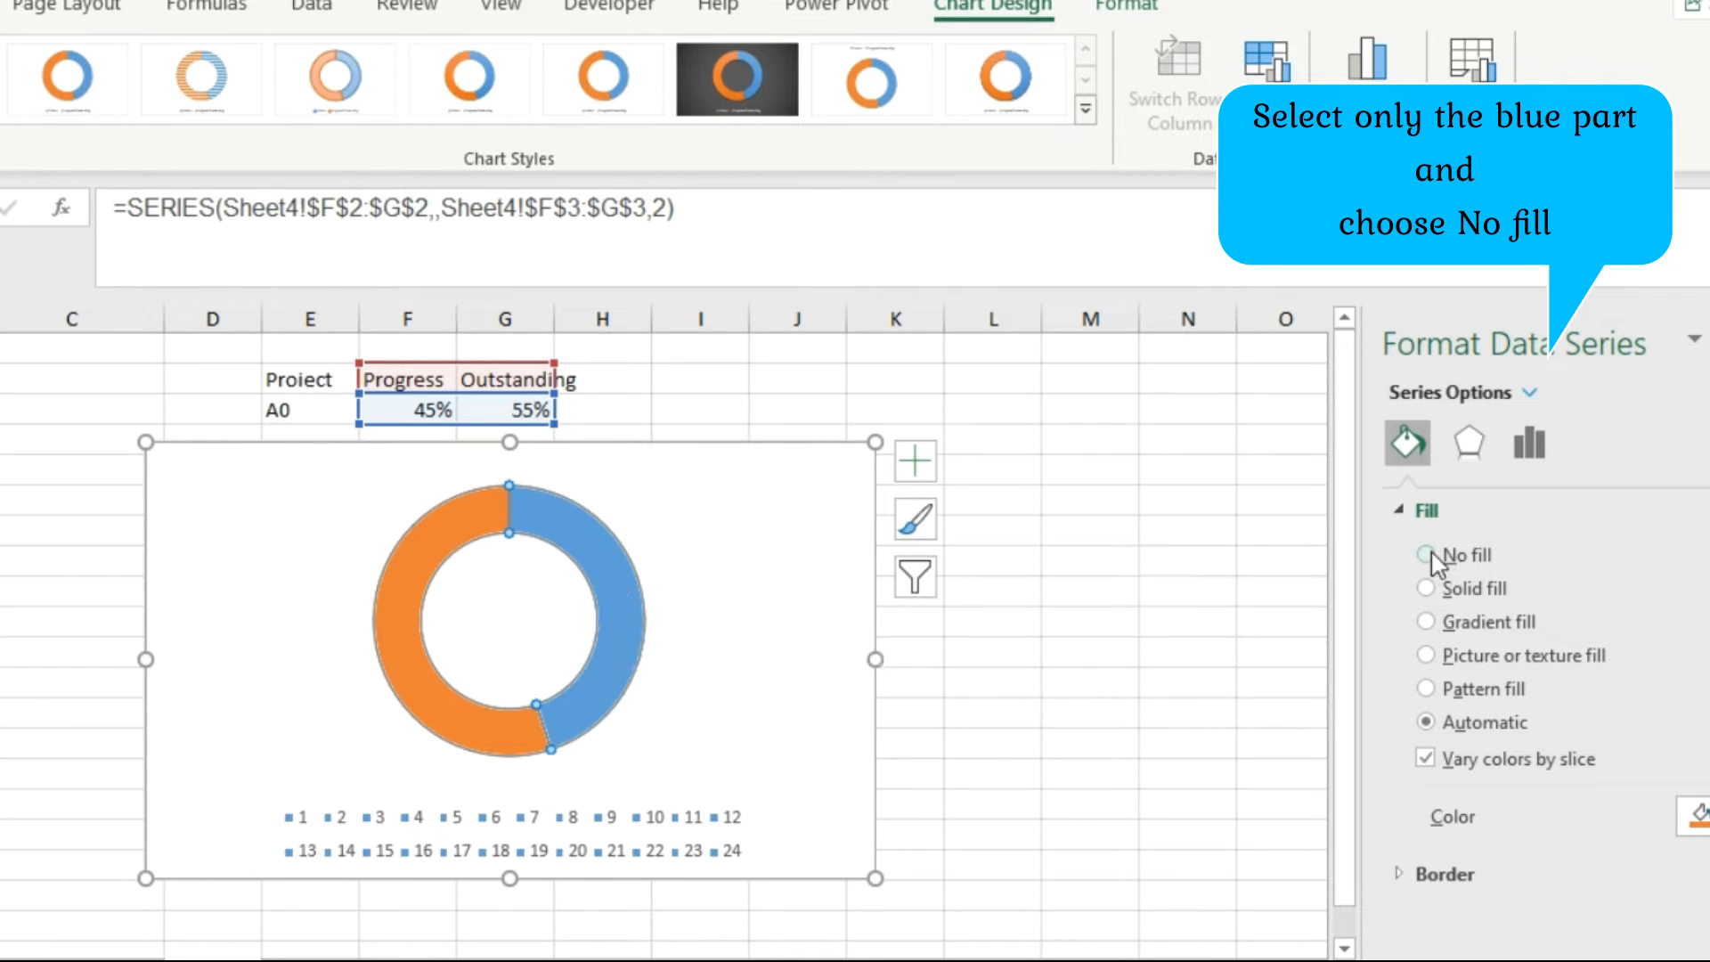
left_click(621, 590)
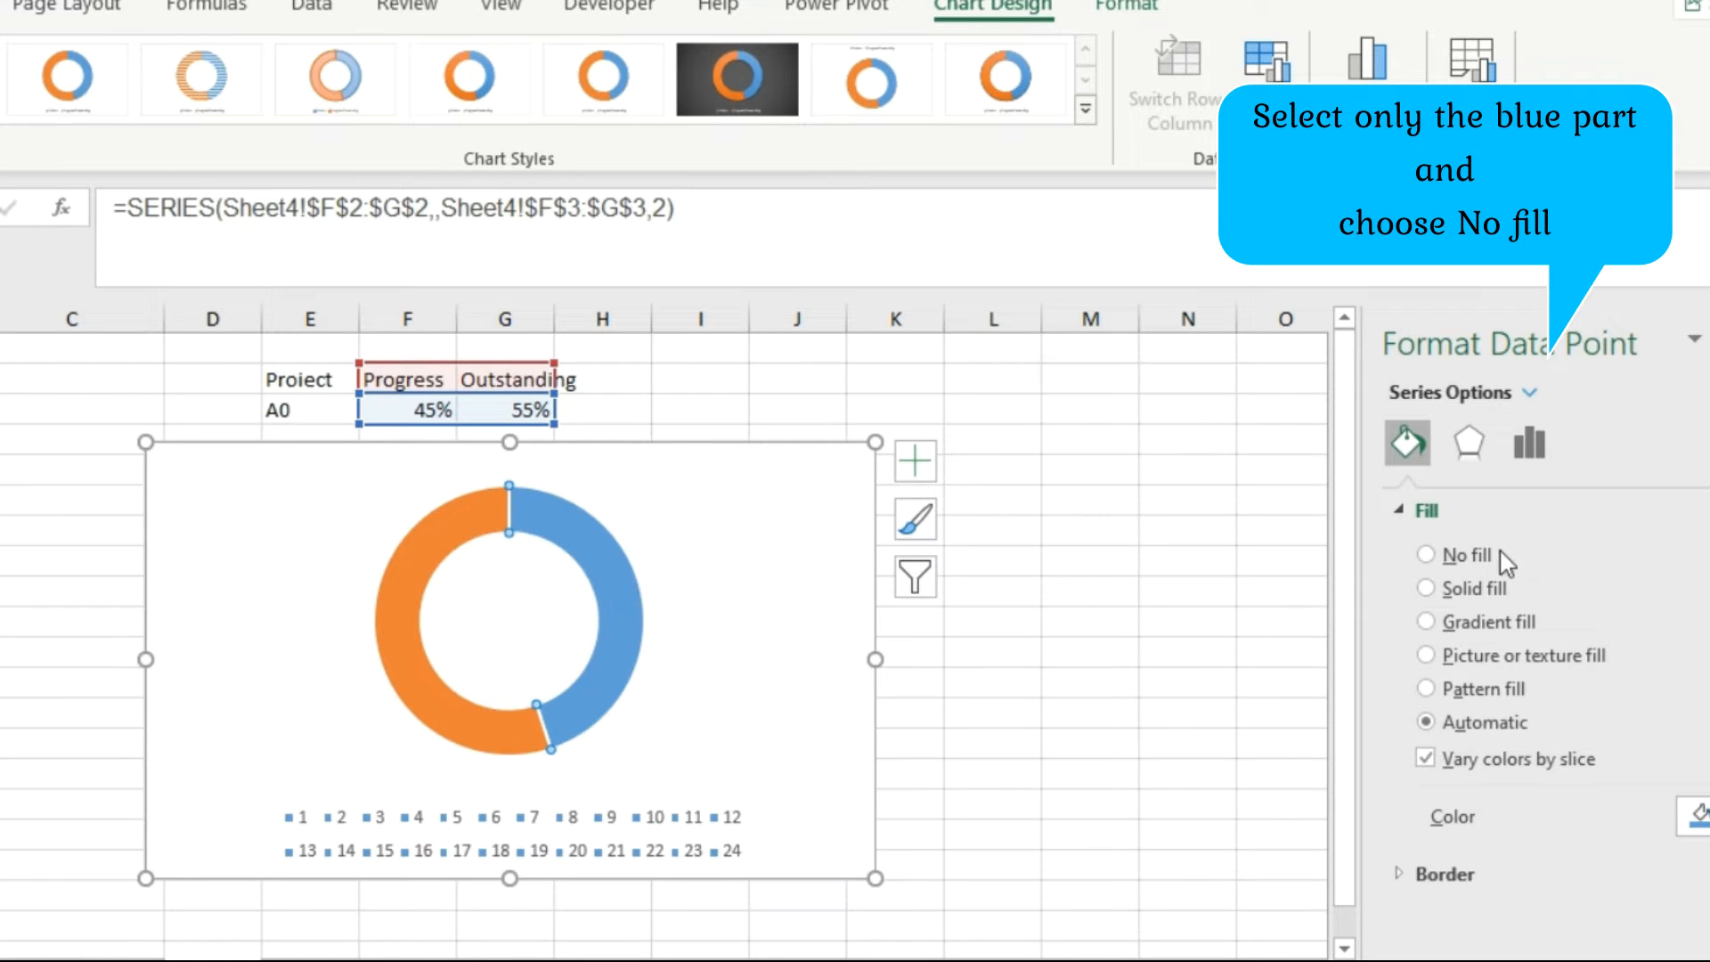
left_click(1426, 554)
Fill only the orange Outstanding slice with solid white at 28% transparency.
left_click(450, 545)
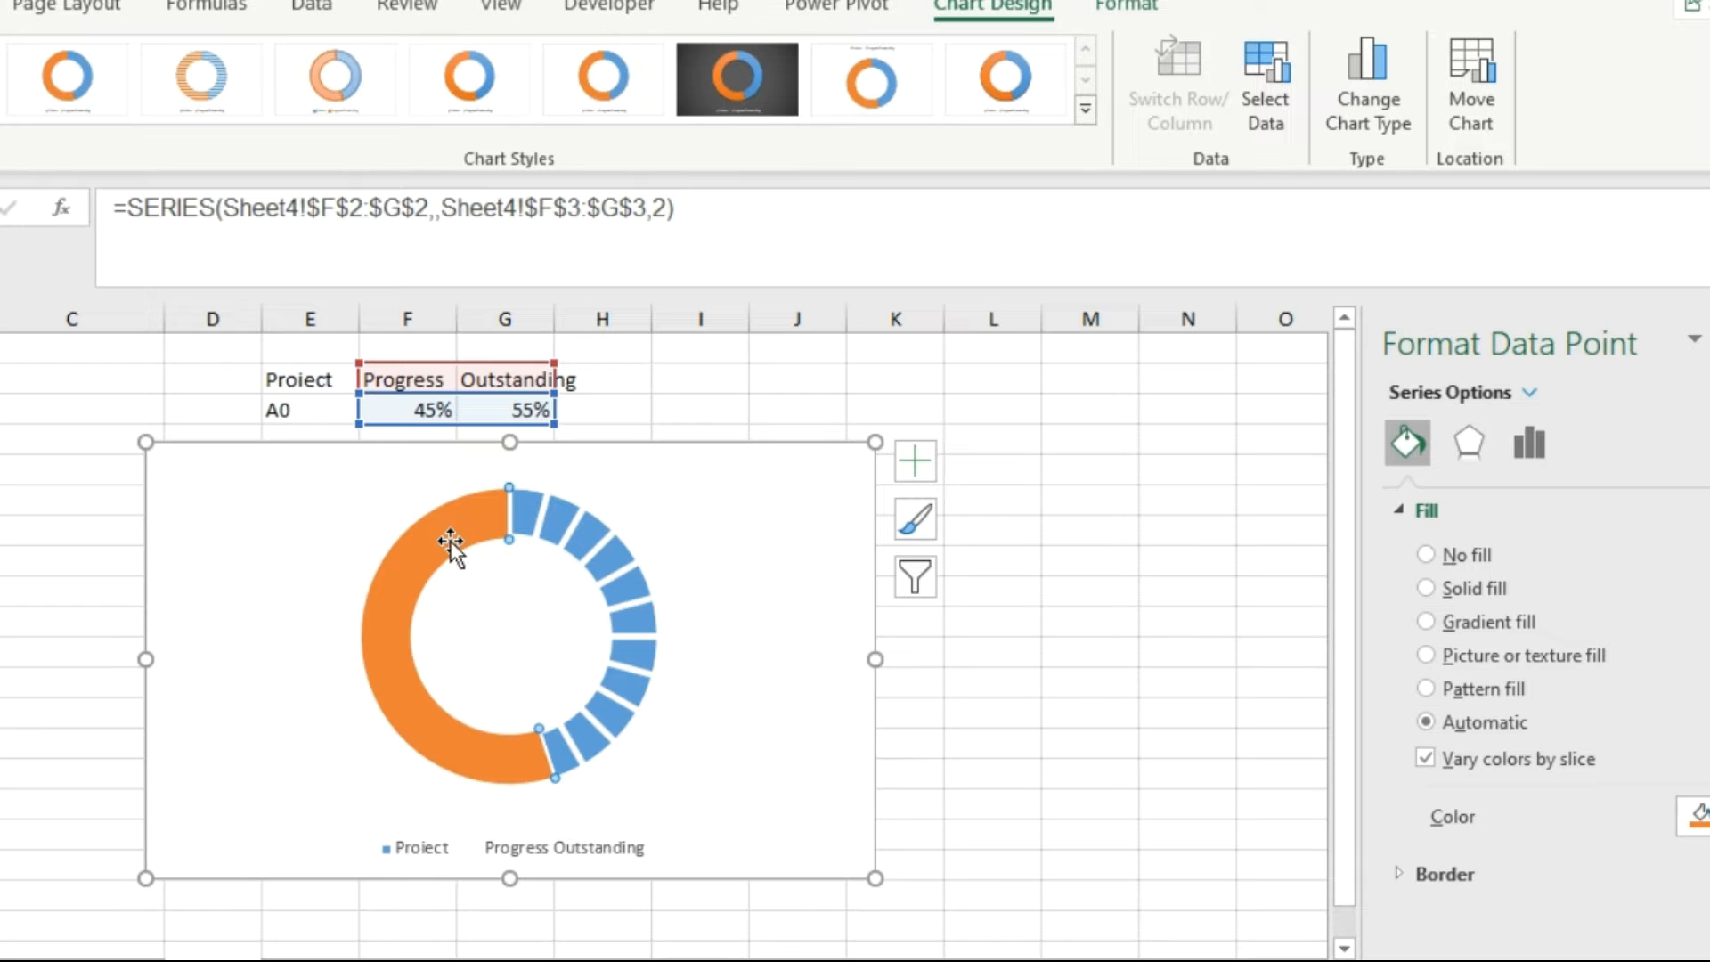
left_click(1060, 534)
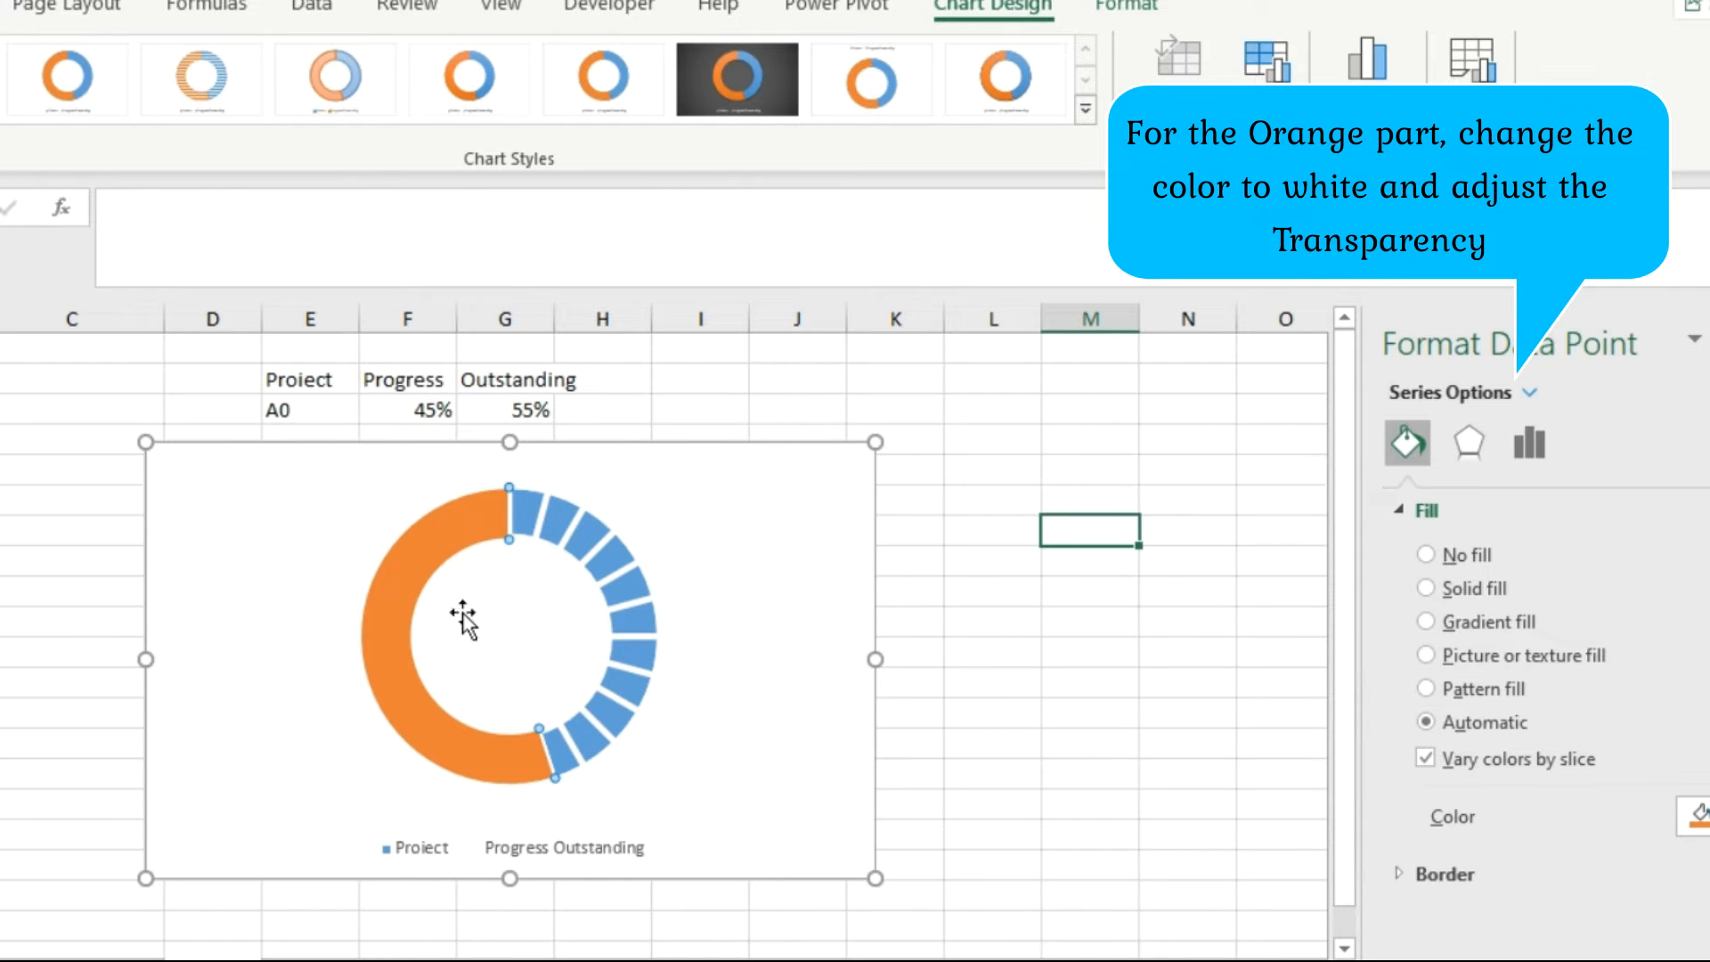
left_click(413, 568)
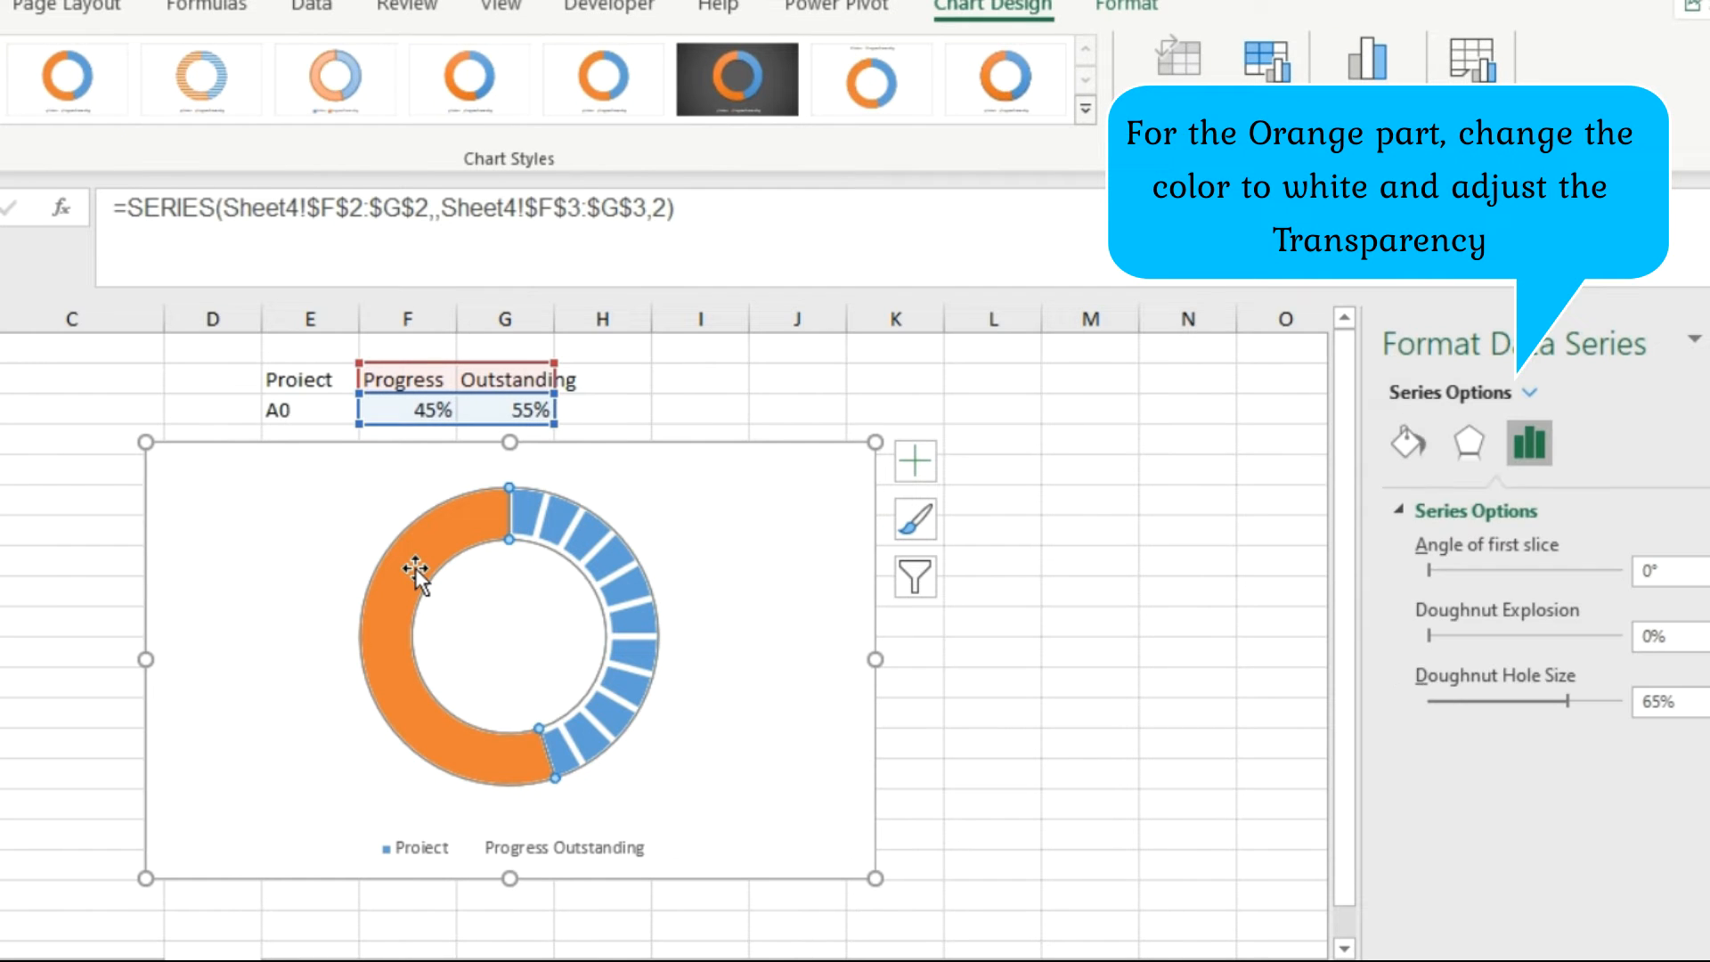
left_click(415, 569)
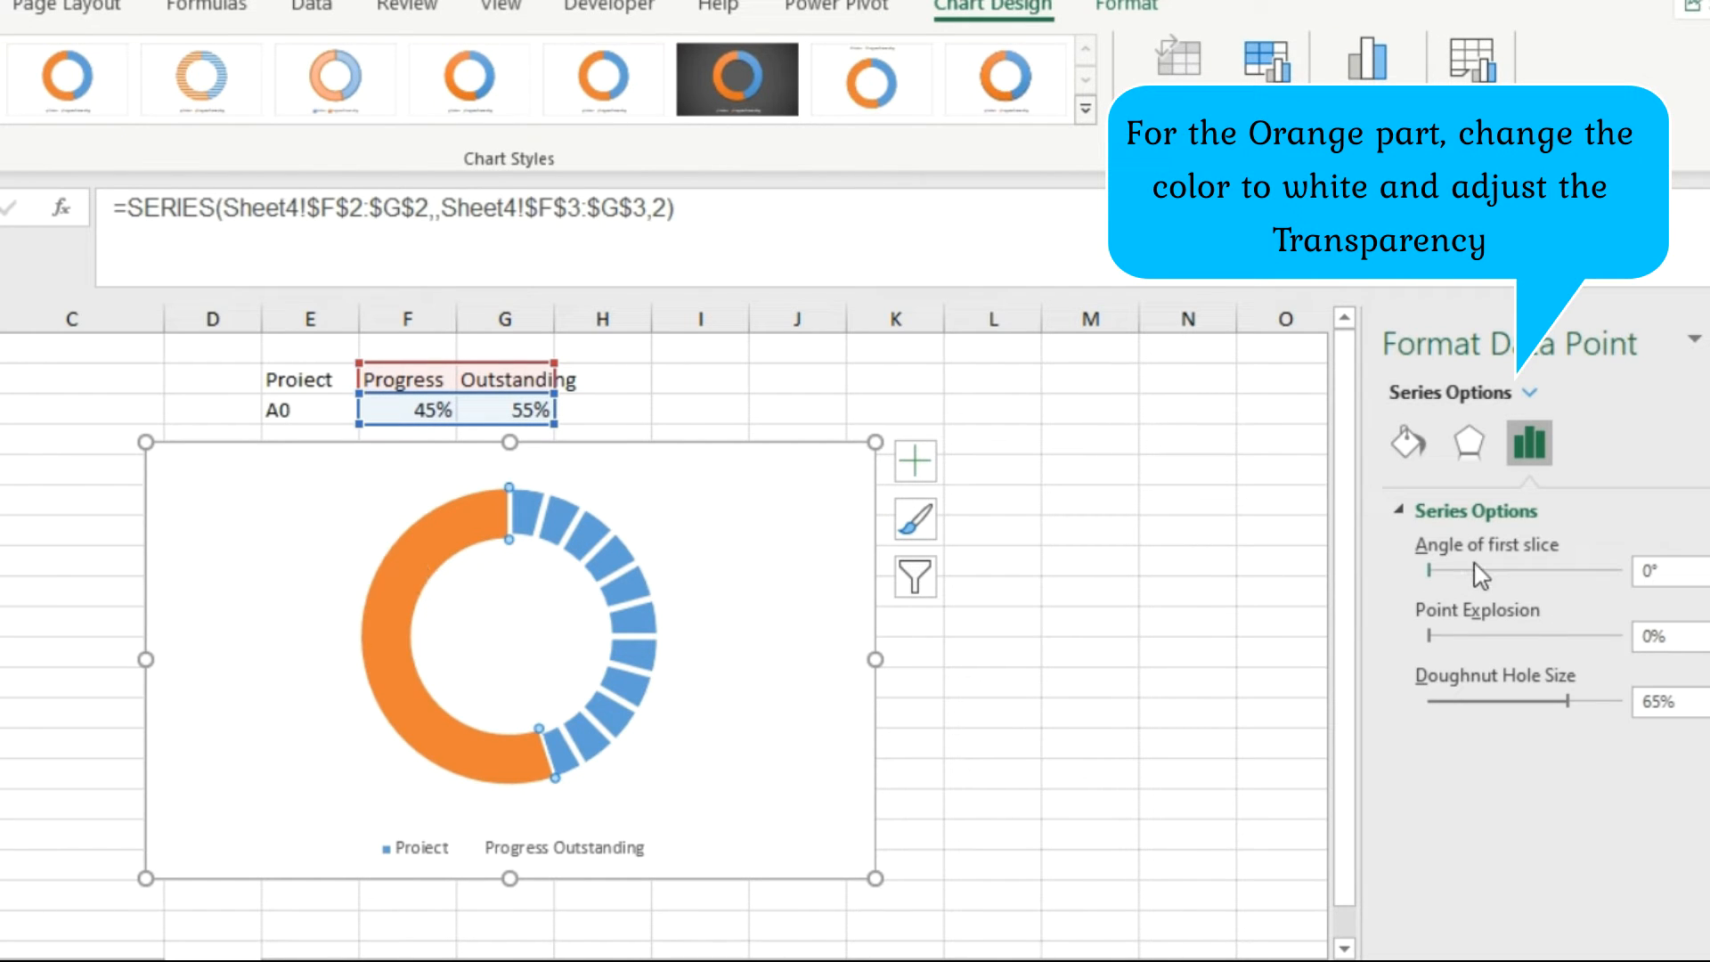
left_click(1402, 447)
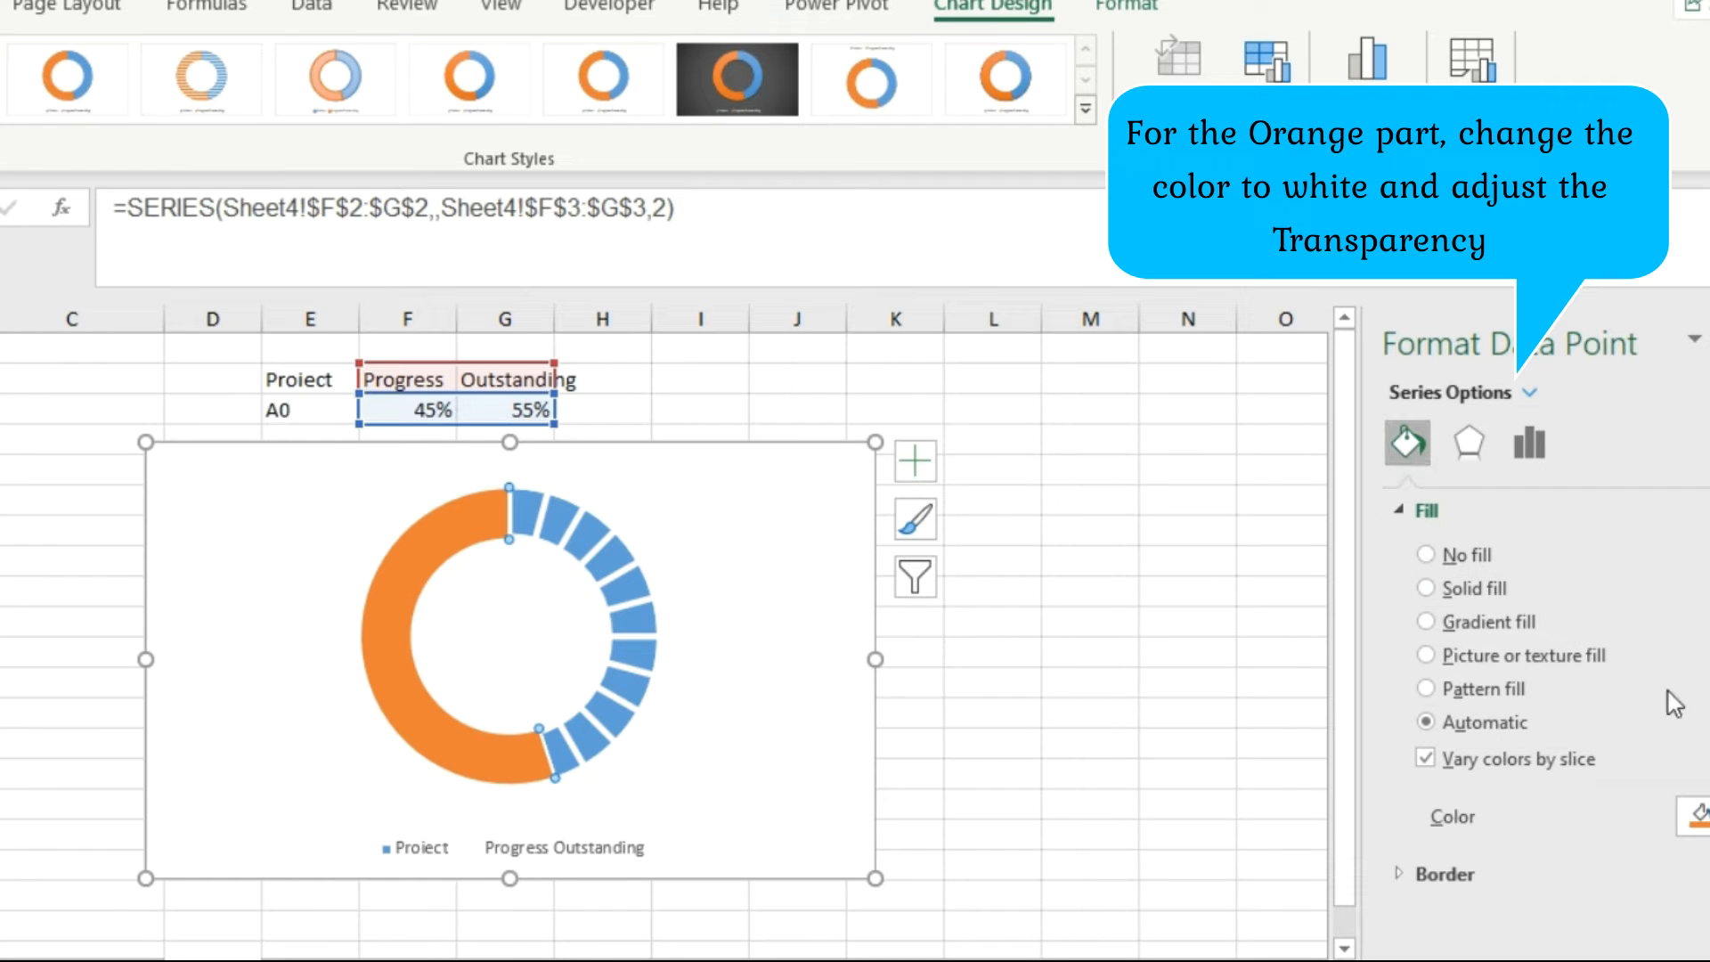
left_click(1694, 814)
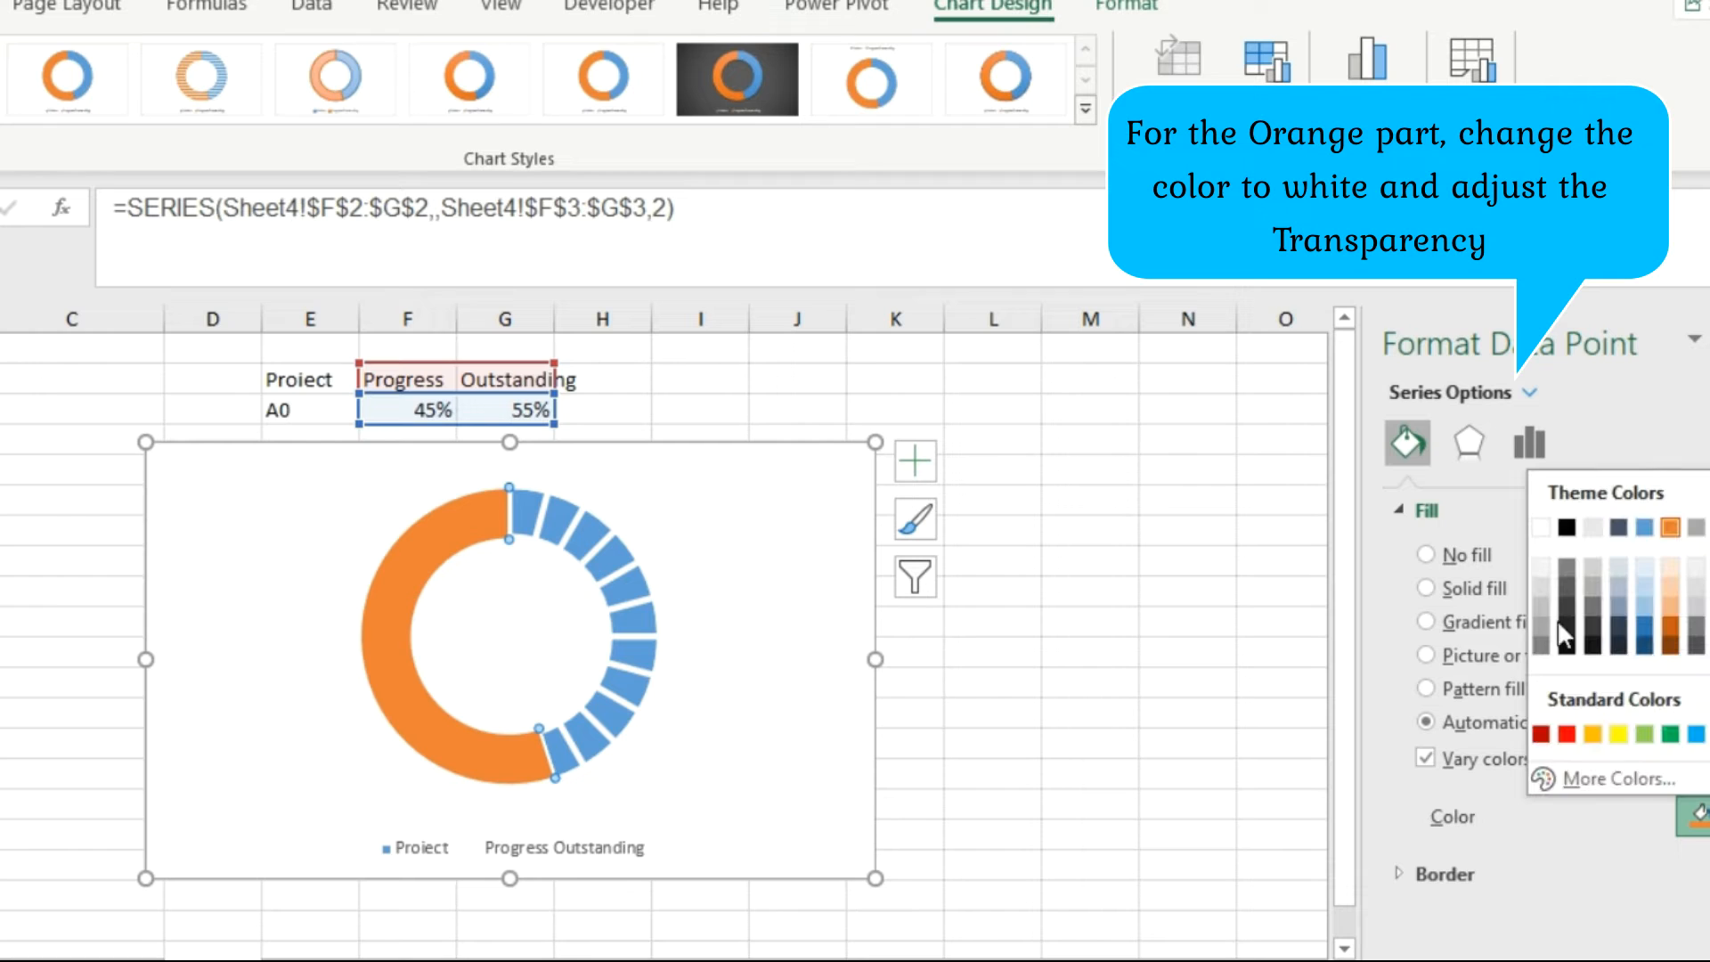
left_click(1541, 527)
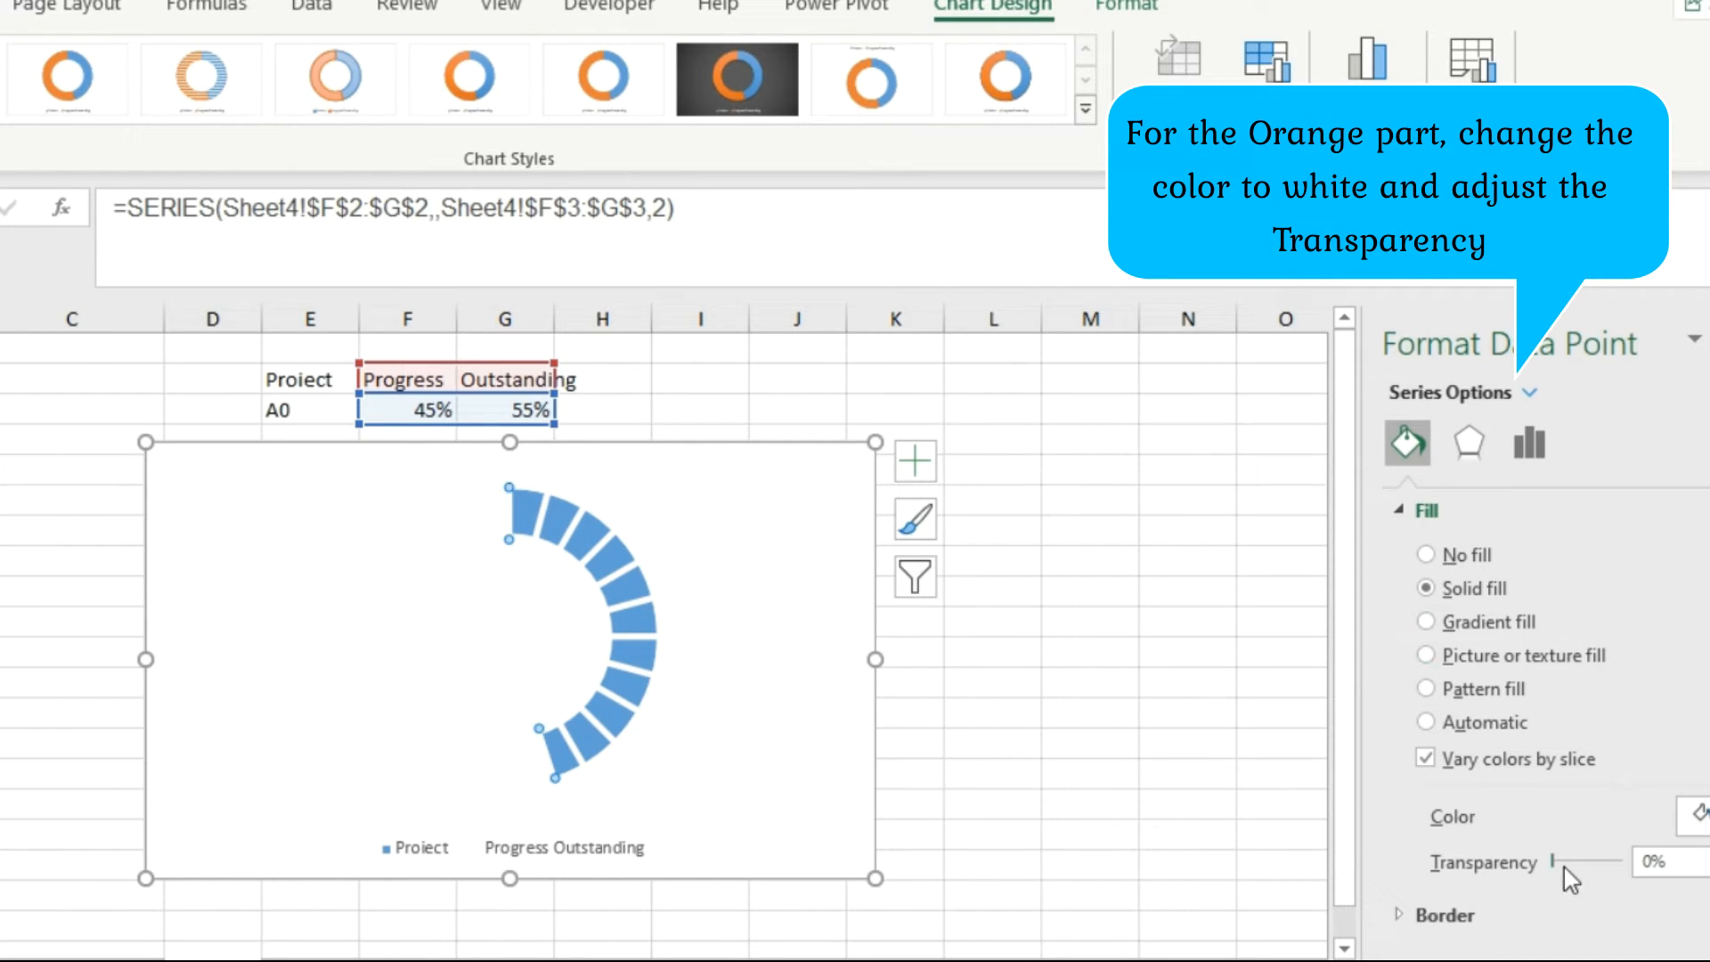
left_click_drag(1560, 866, 1608, 871)
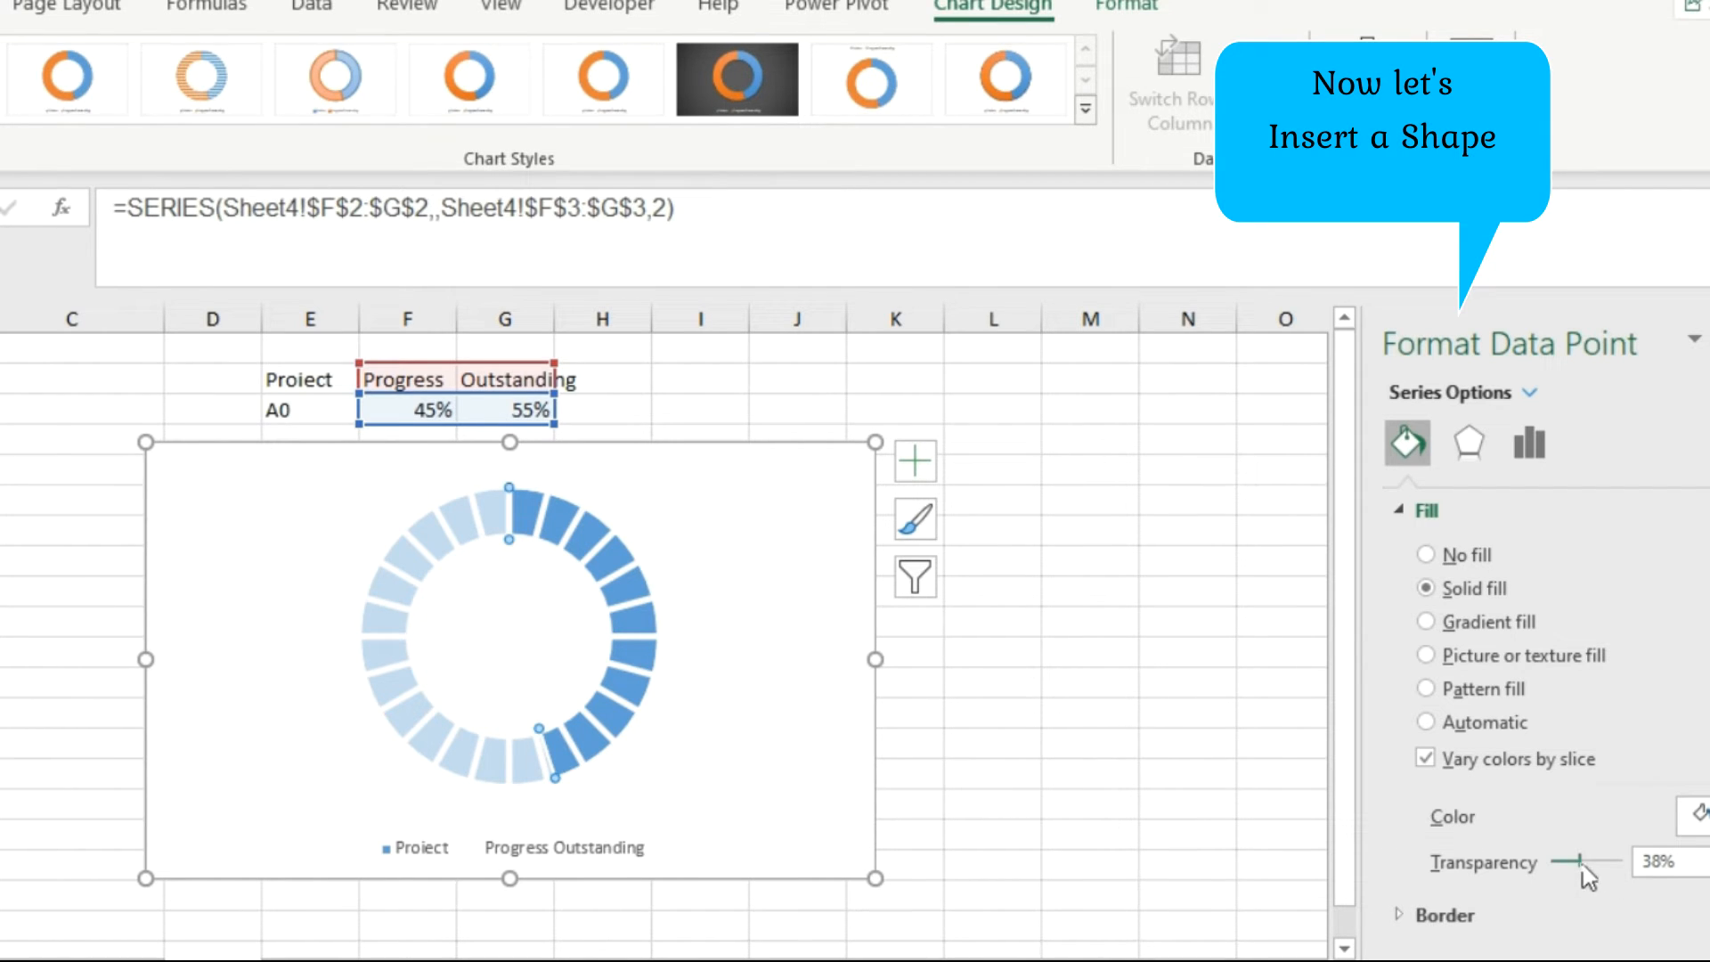
left_click_drag(1583, 873, 1576, 876)
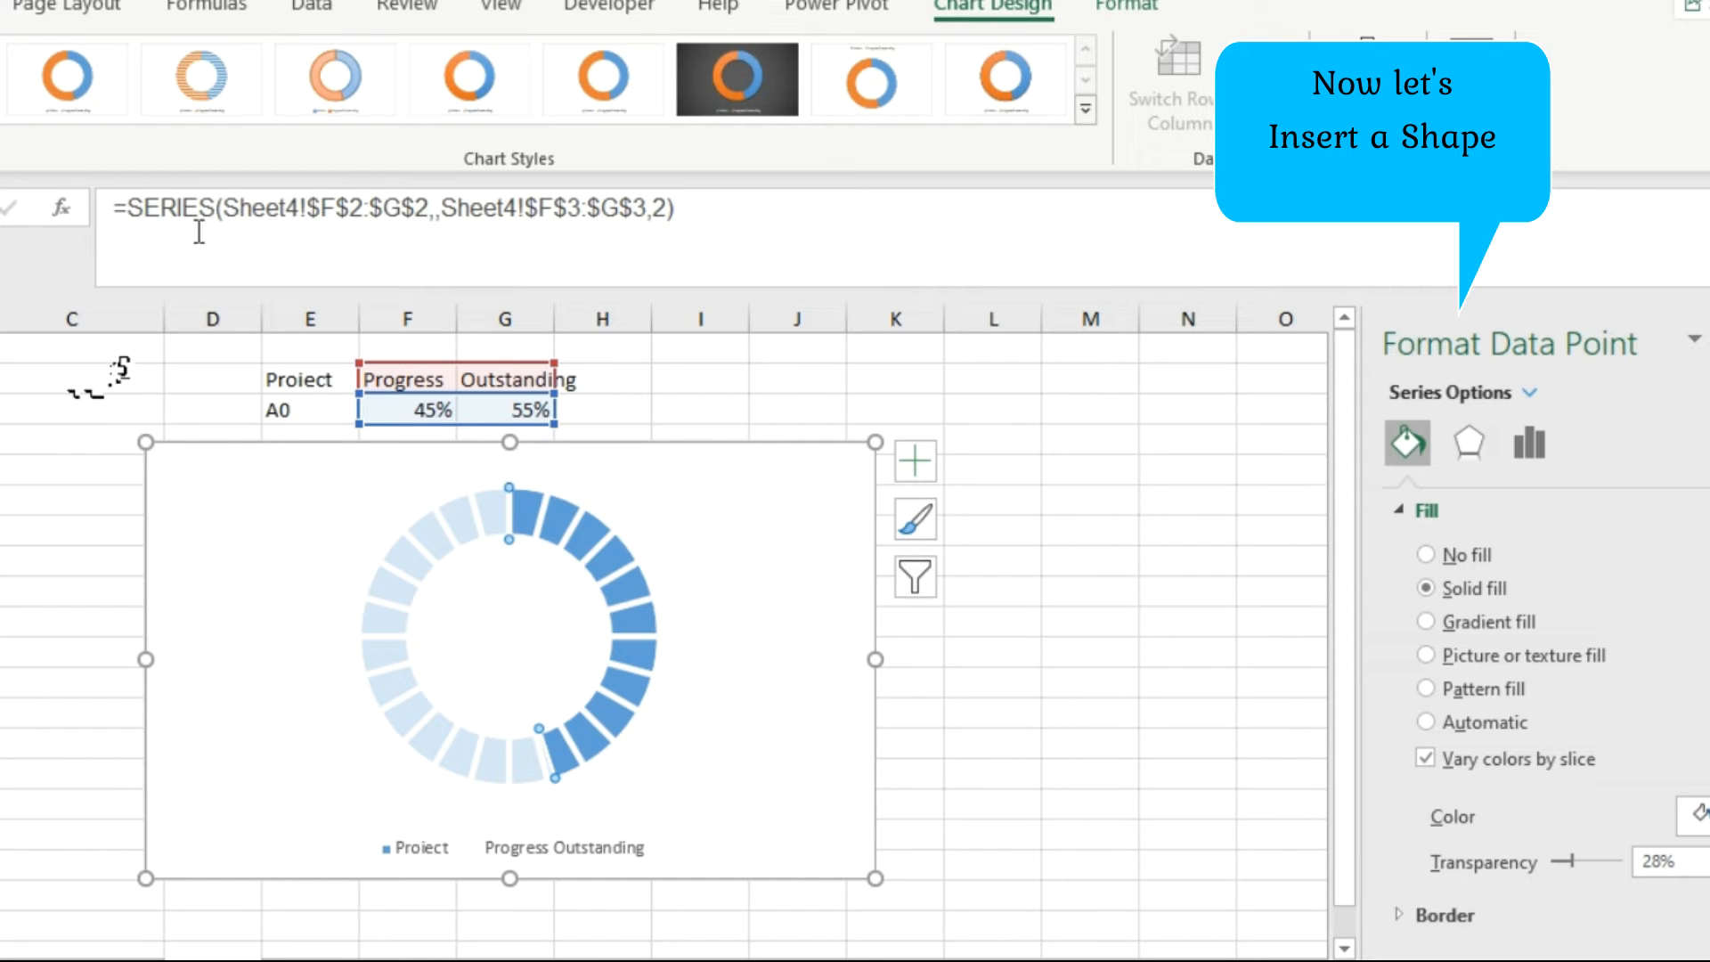
Insert a rectangle shape about 0.39" high and 0.64" wide inside the doughnut's hole.
left_click(2, 5)
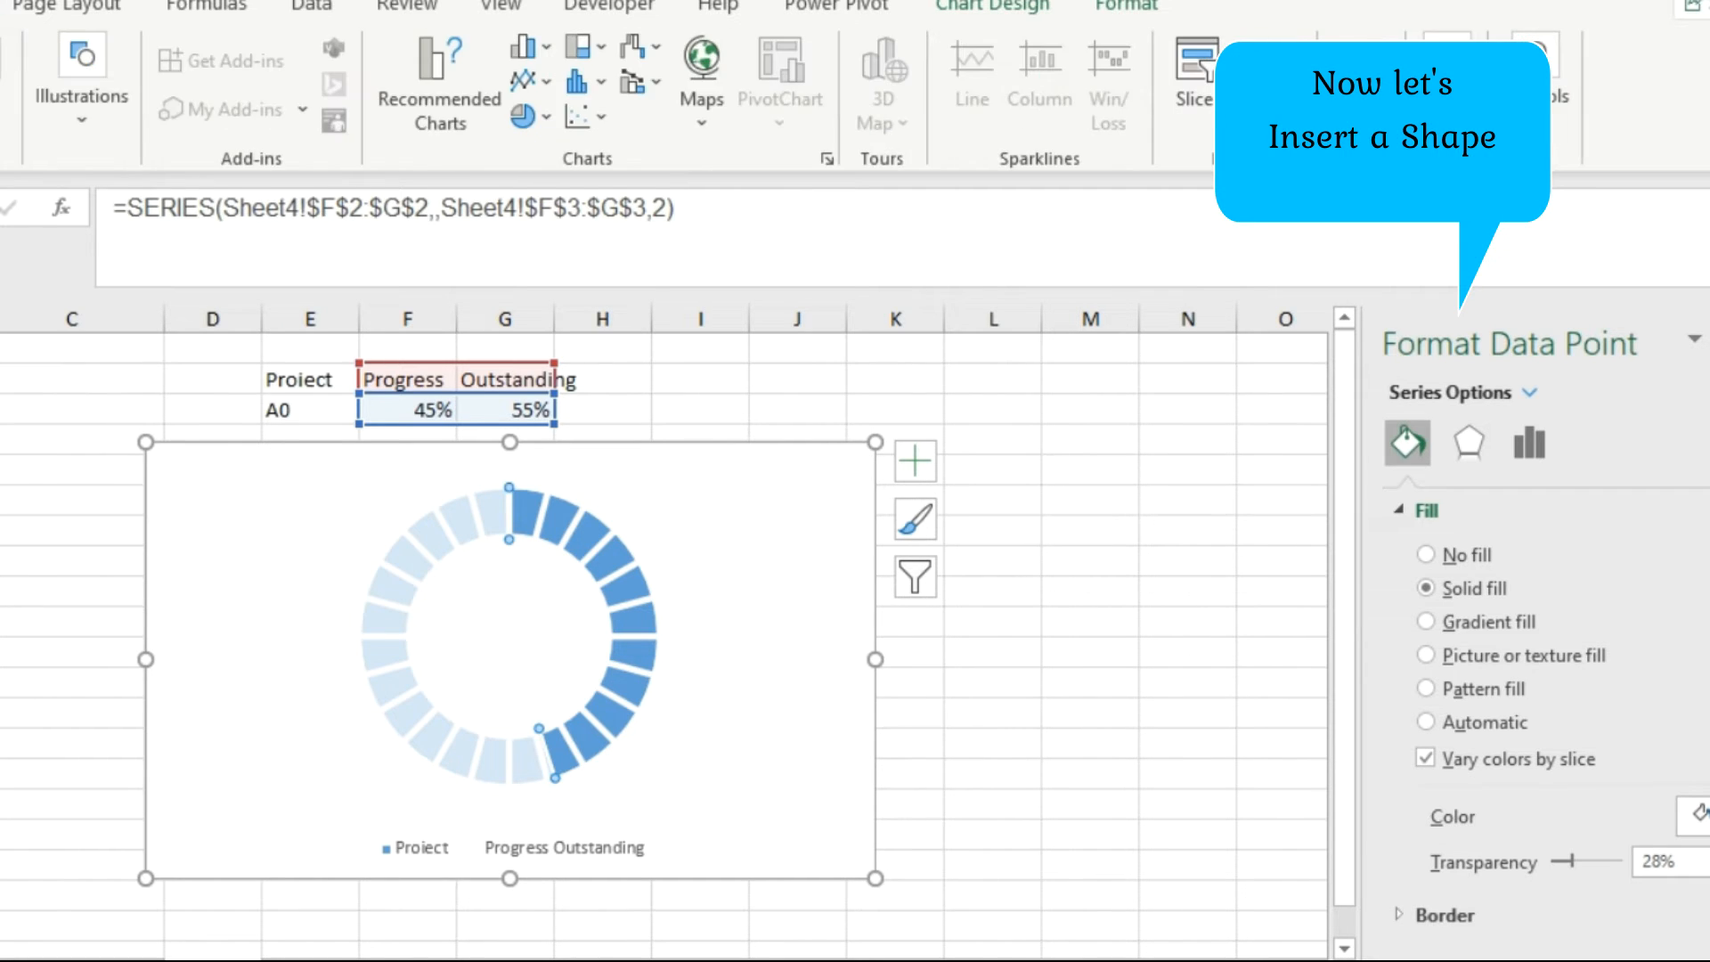
left_click(84, 127)
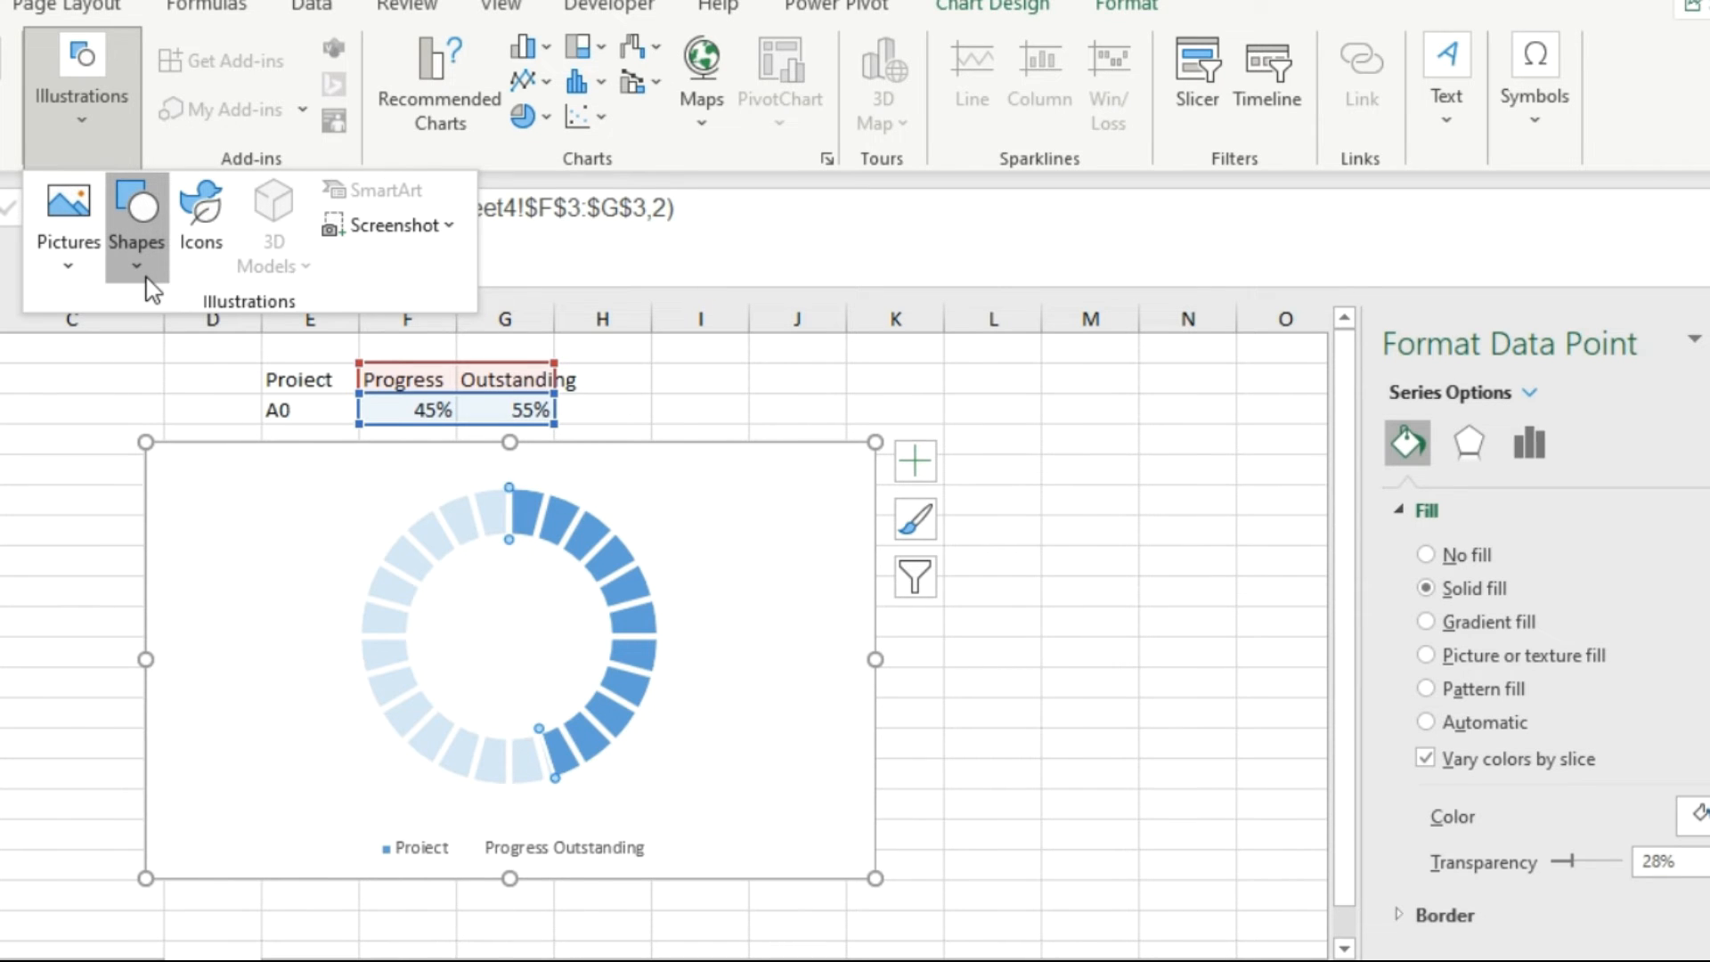
left_click(137, 240)
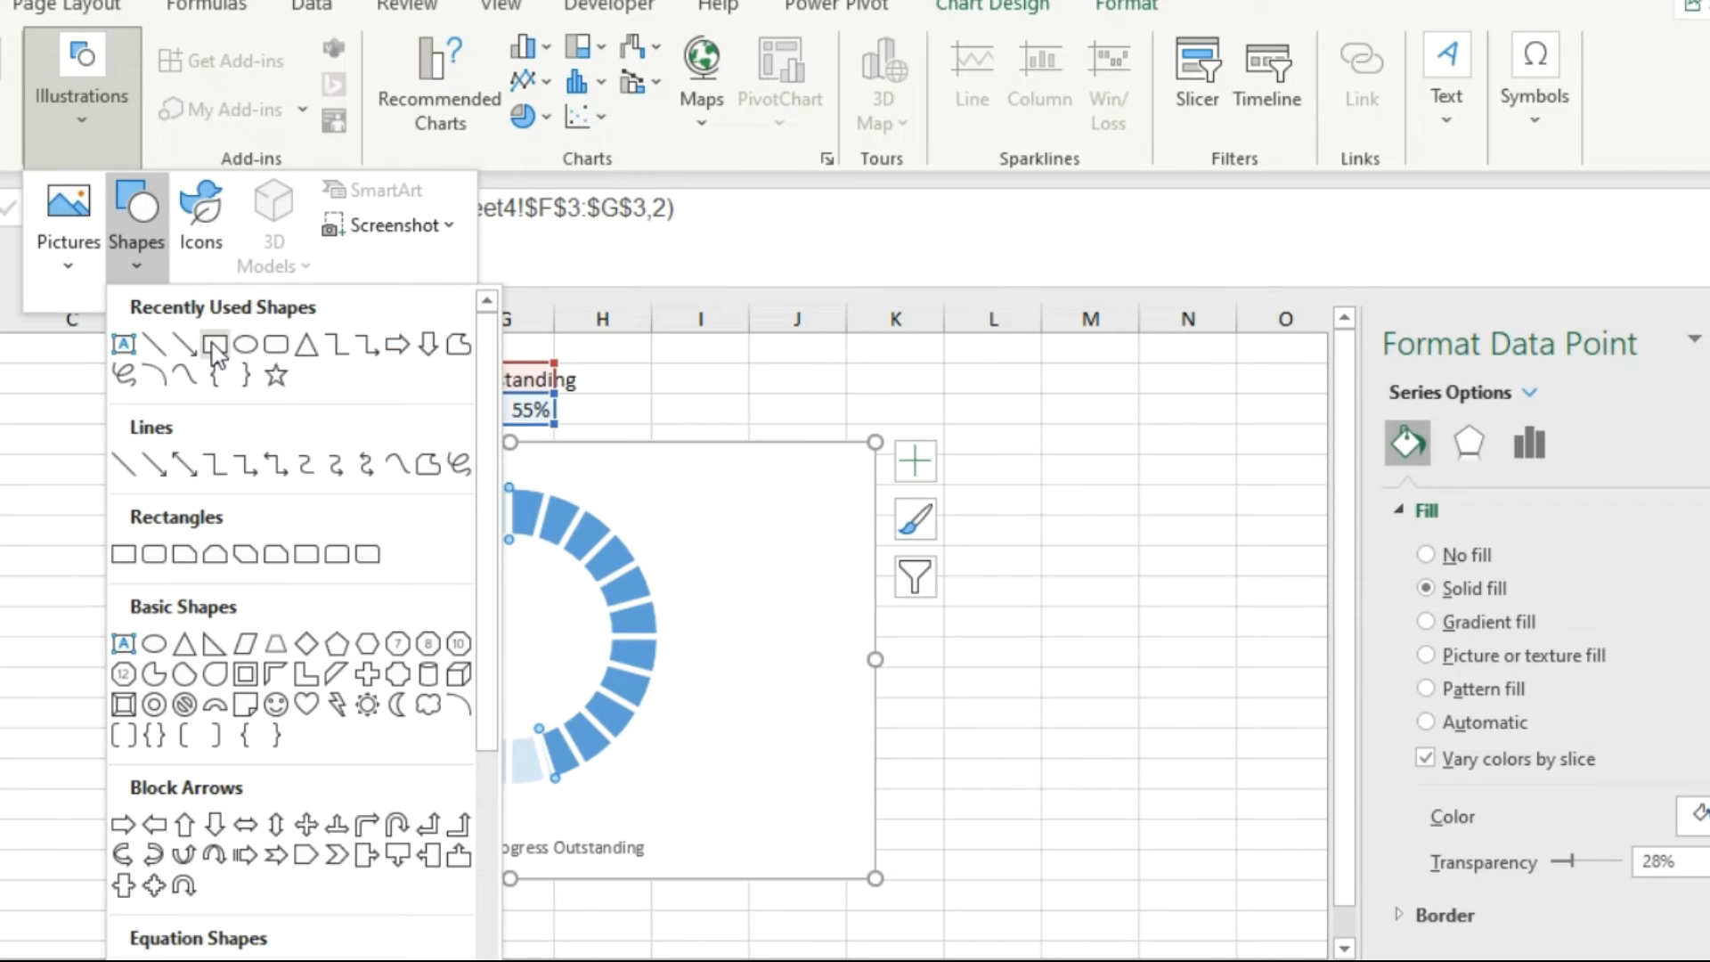
left_click(381, 537)
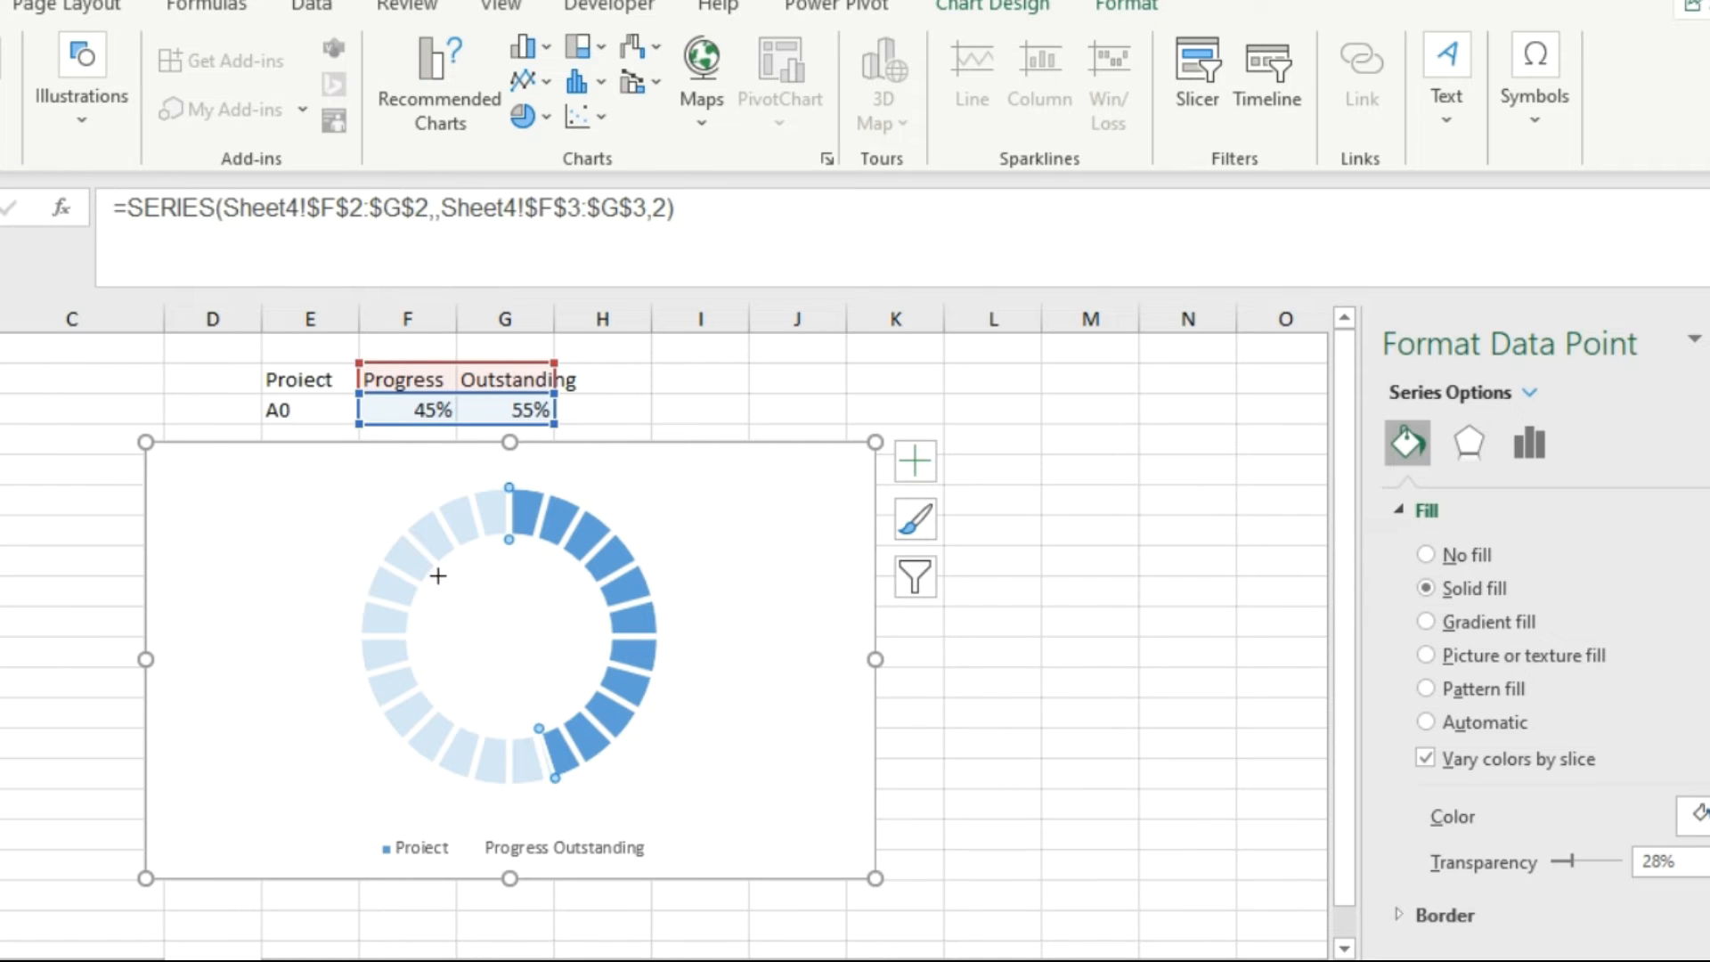
left_click_drag(457, 589, 546, 639)
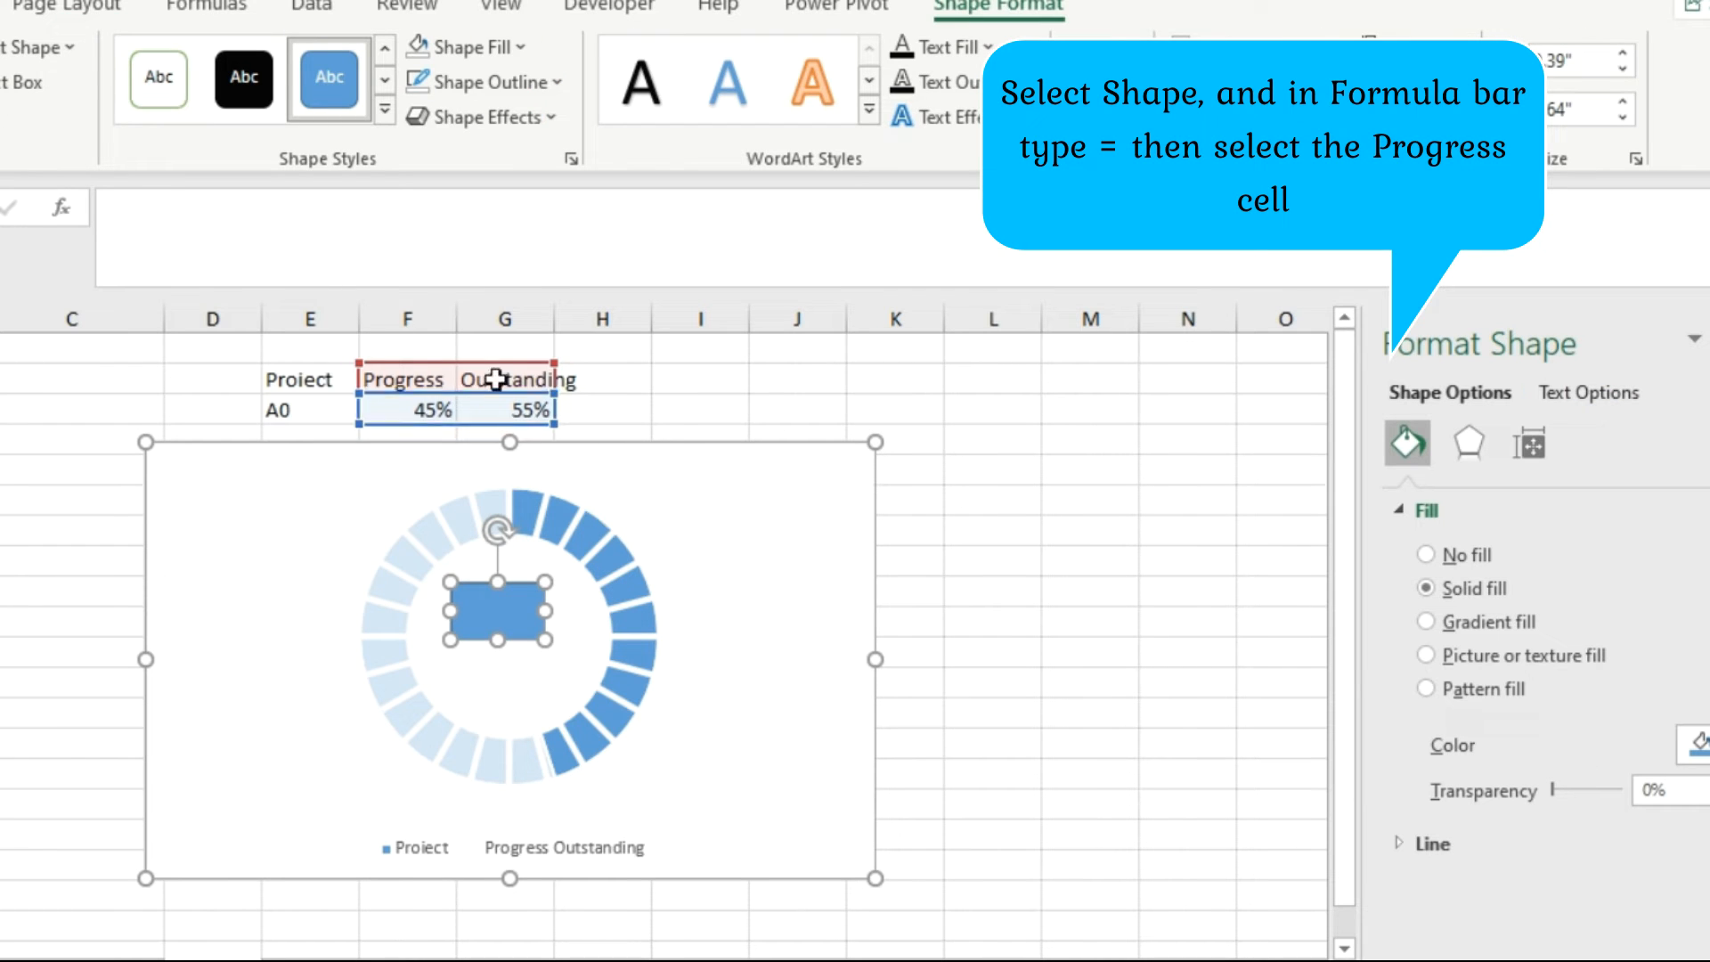
Link the rectangle's text to the Progress percentage with the formula =Sheet4!$F$3.
left_click(191, 215)
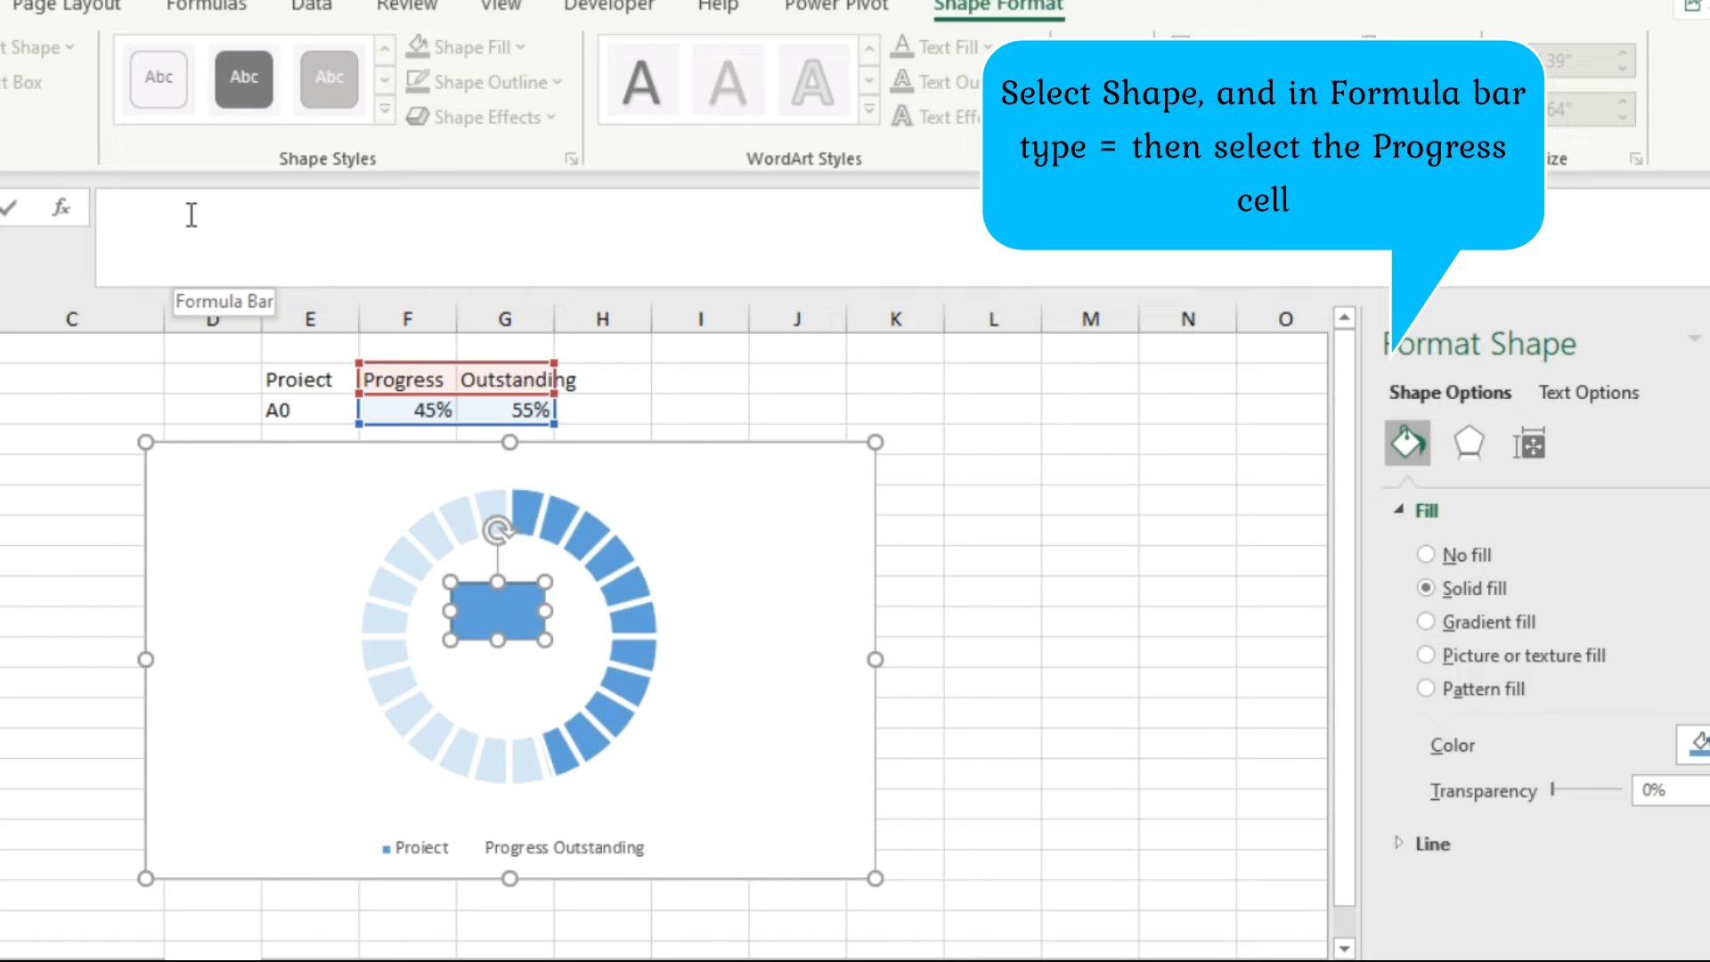
type("=")
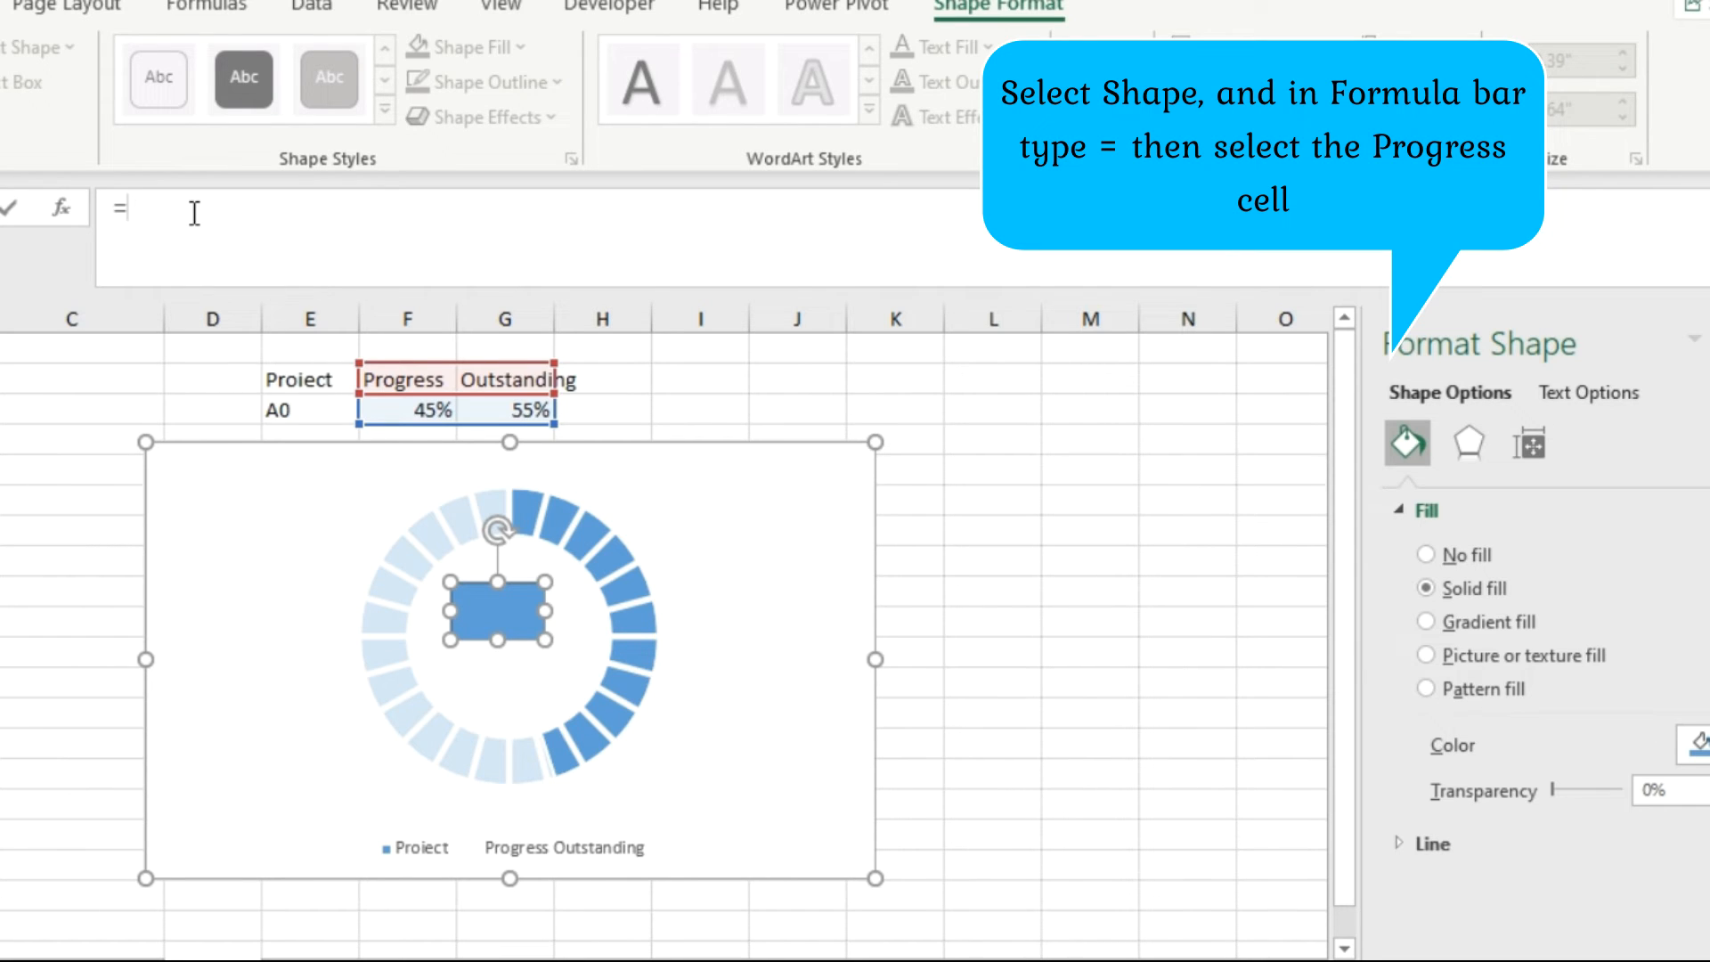
left_click(417, 410)
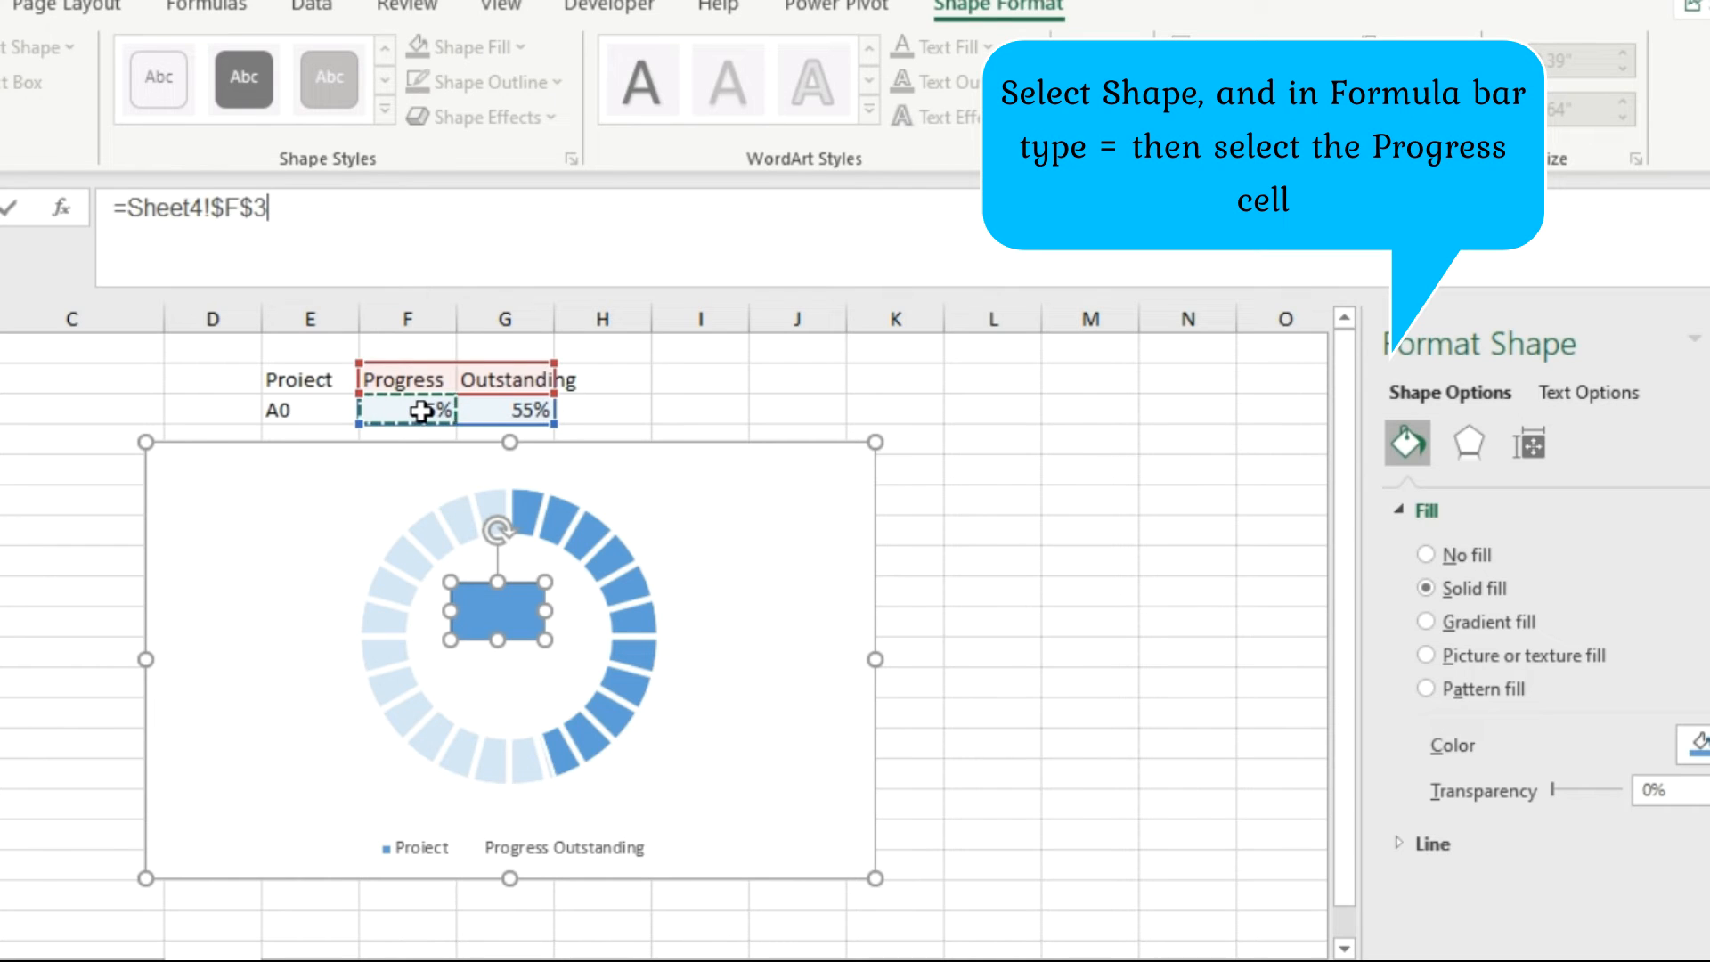
key("Return")
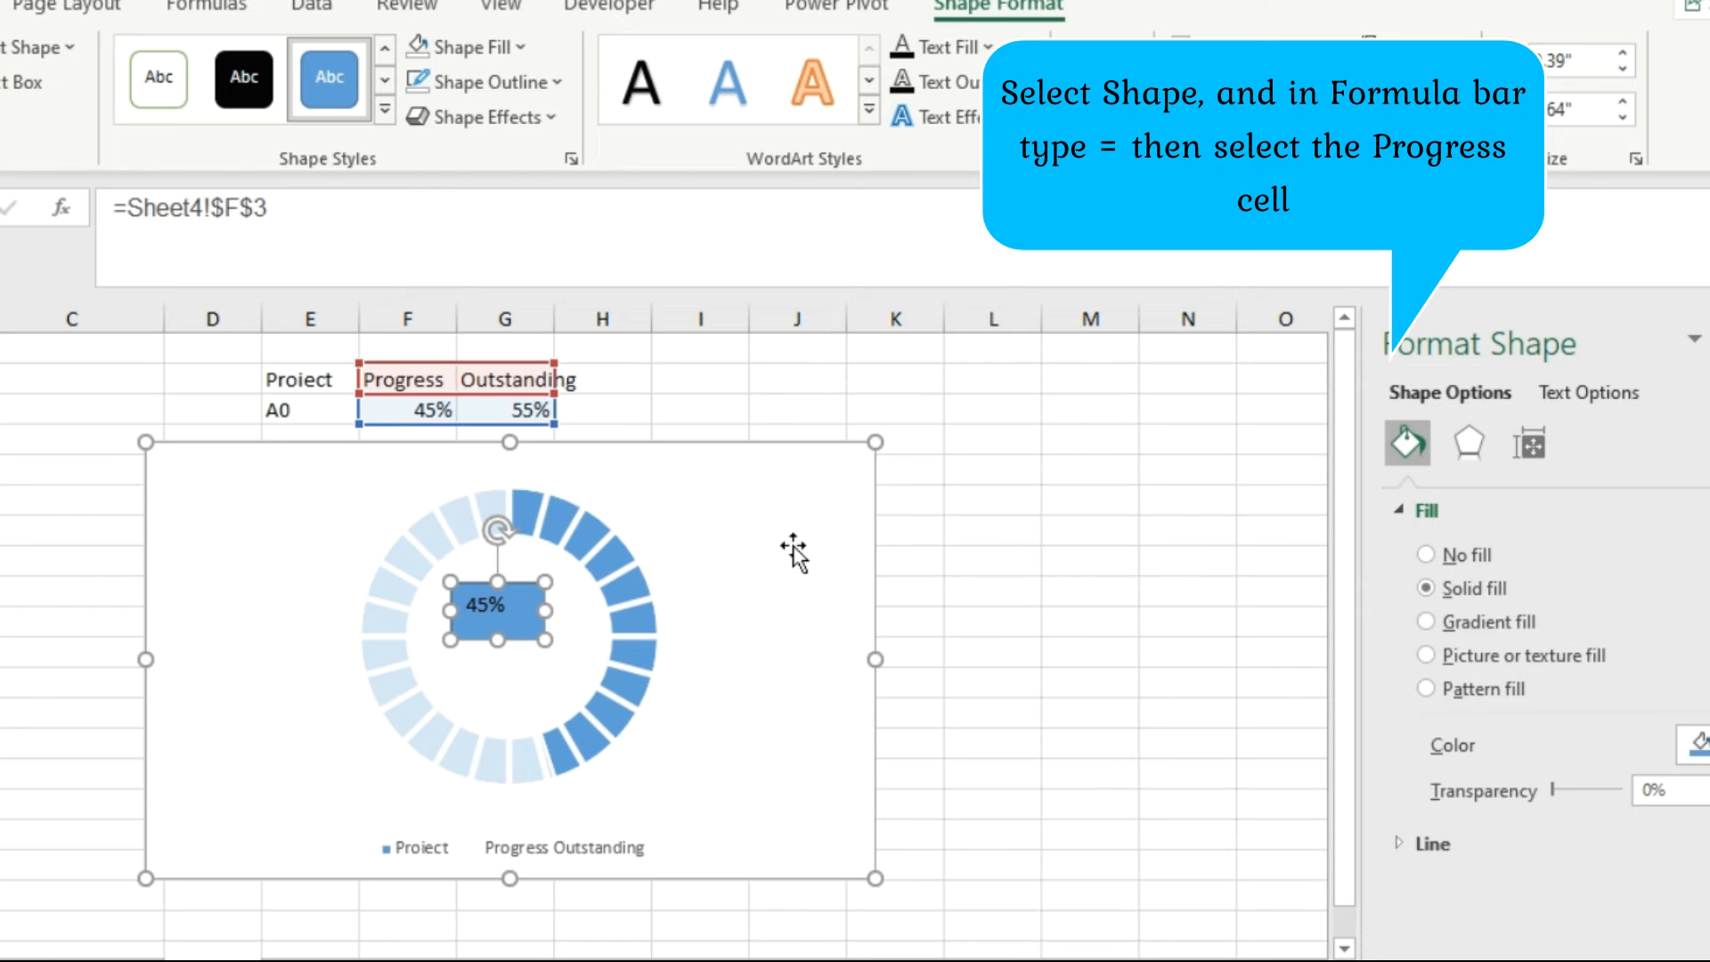
left_click(964, 583)
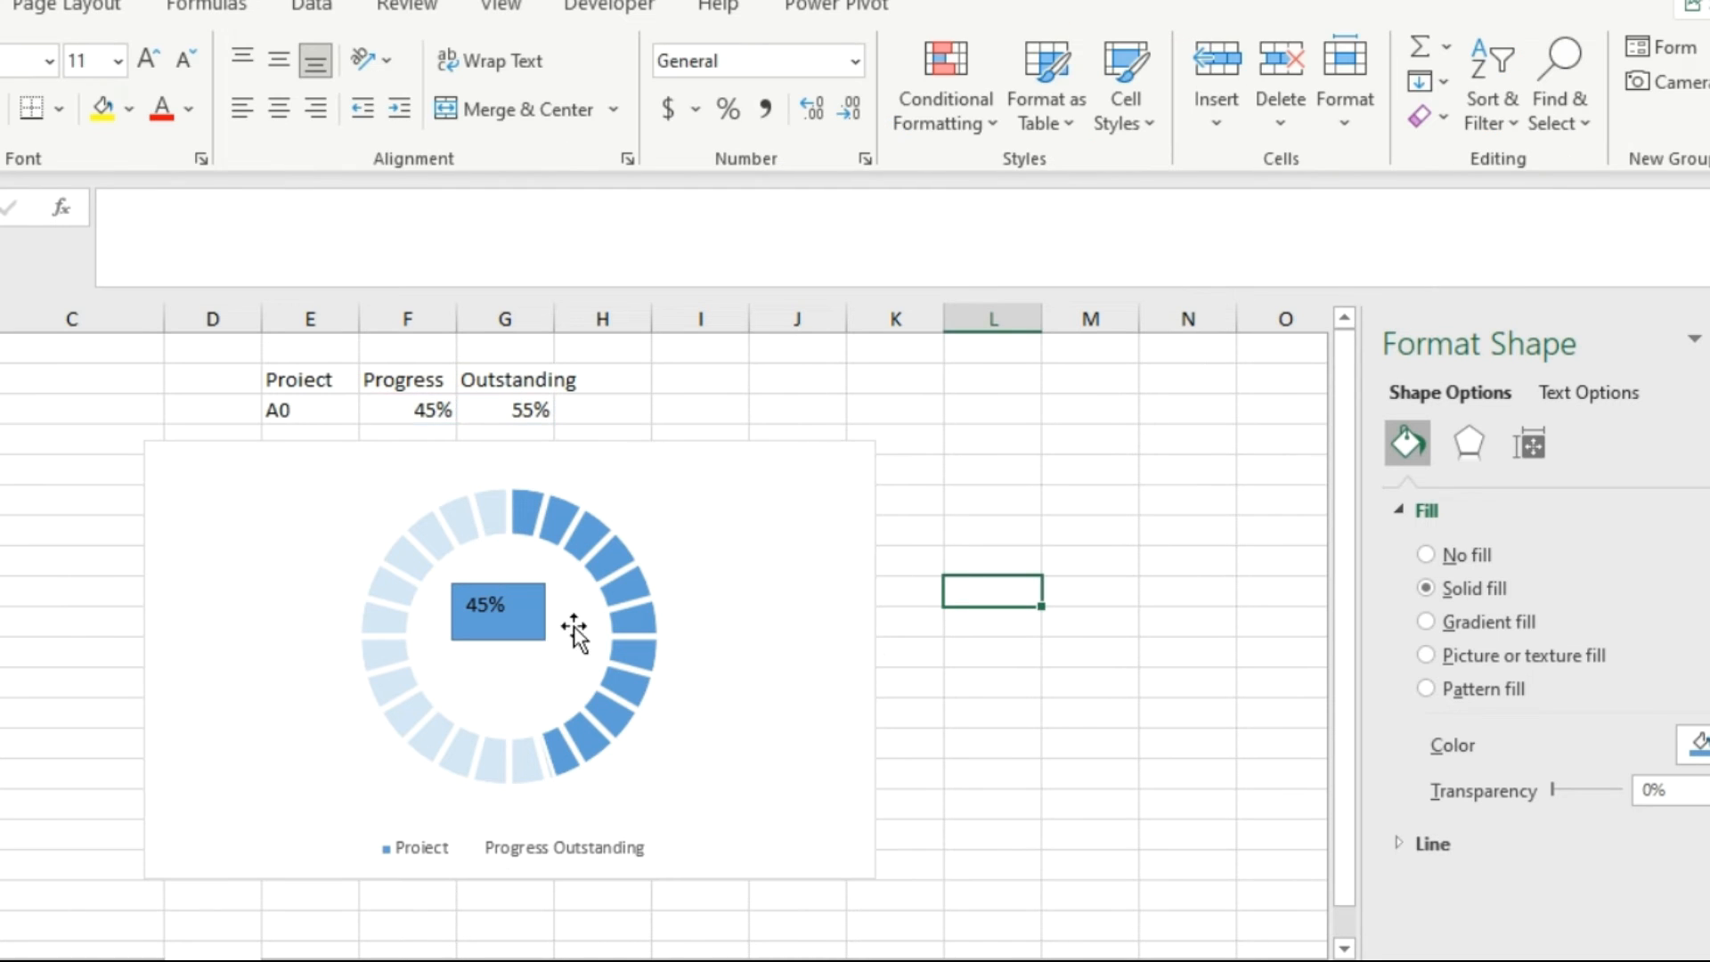
Apply the white theme style with black outline to the percentage rectangle, and set its shape outline to No Outline.
left_click(540, 628)
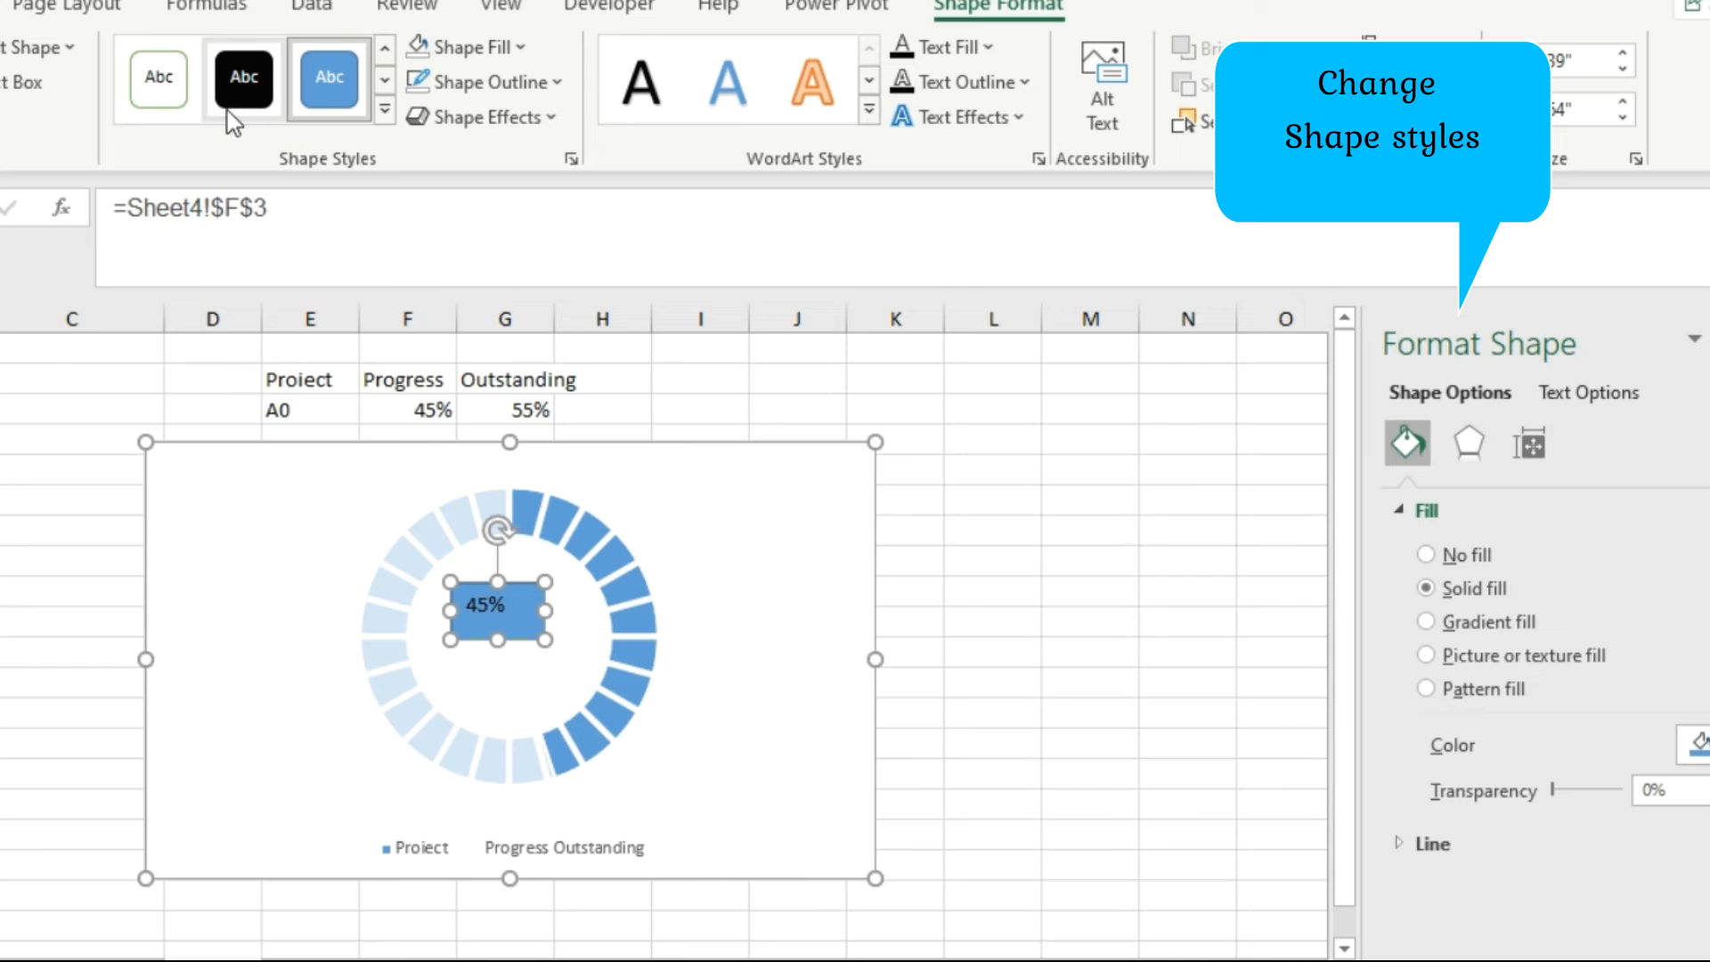
left_click(383, 110)
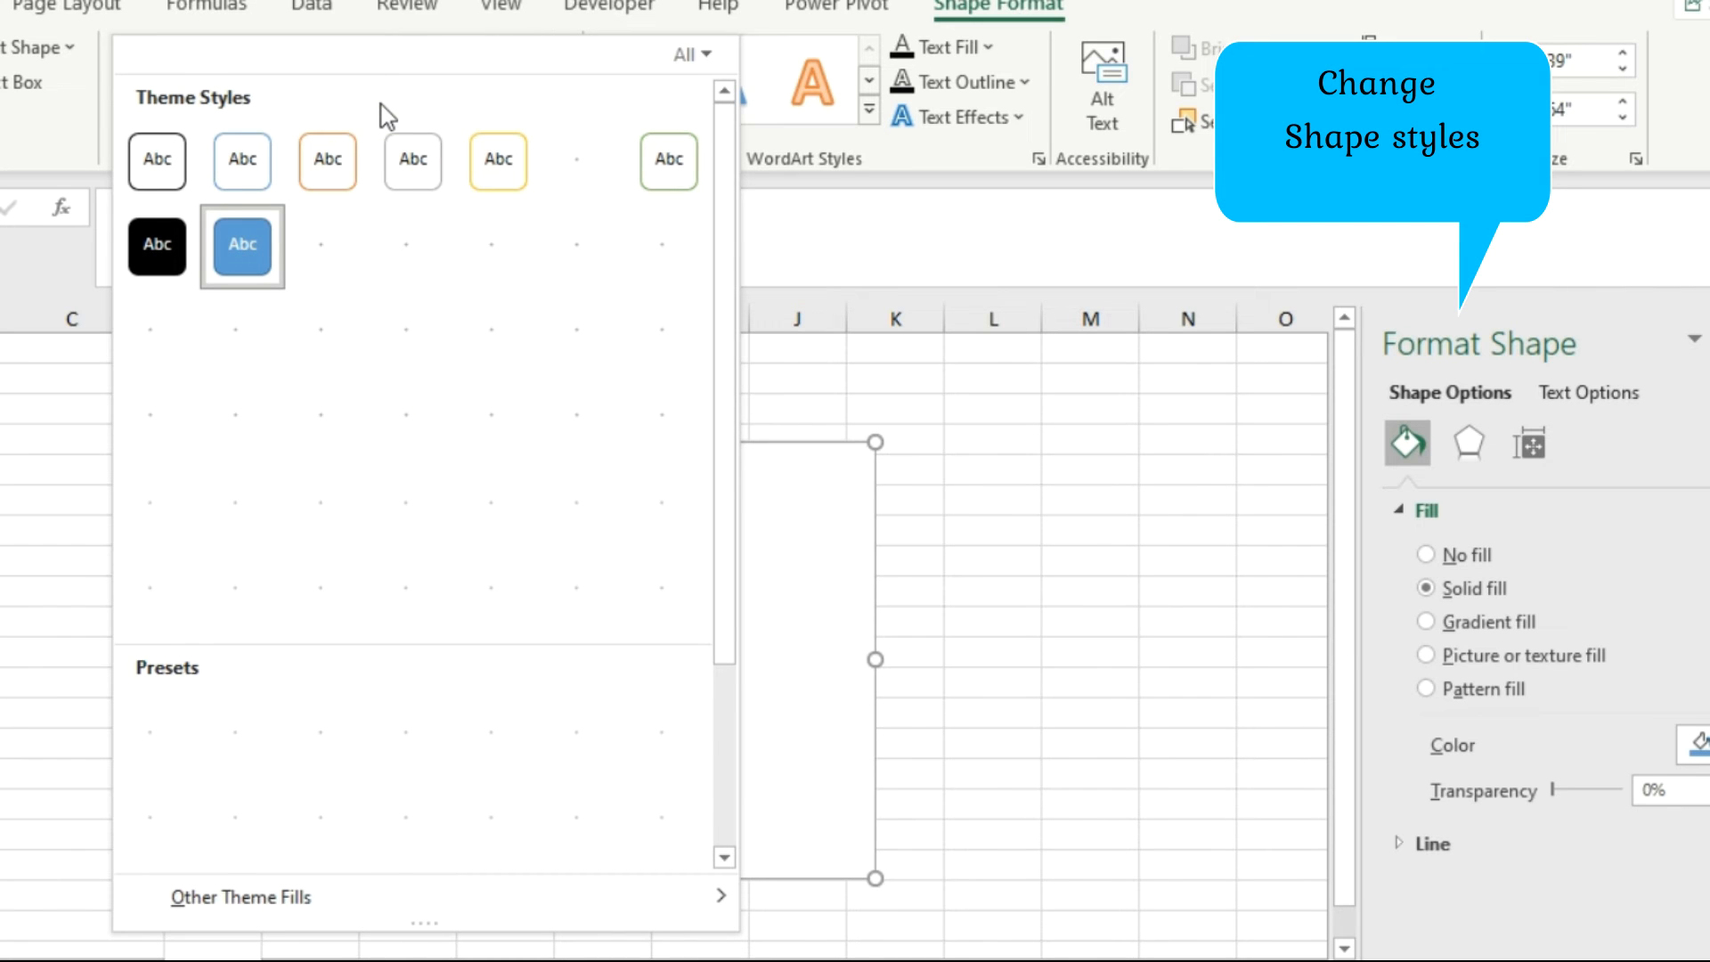
left_click(164, 172)
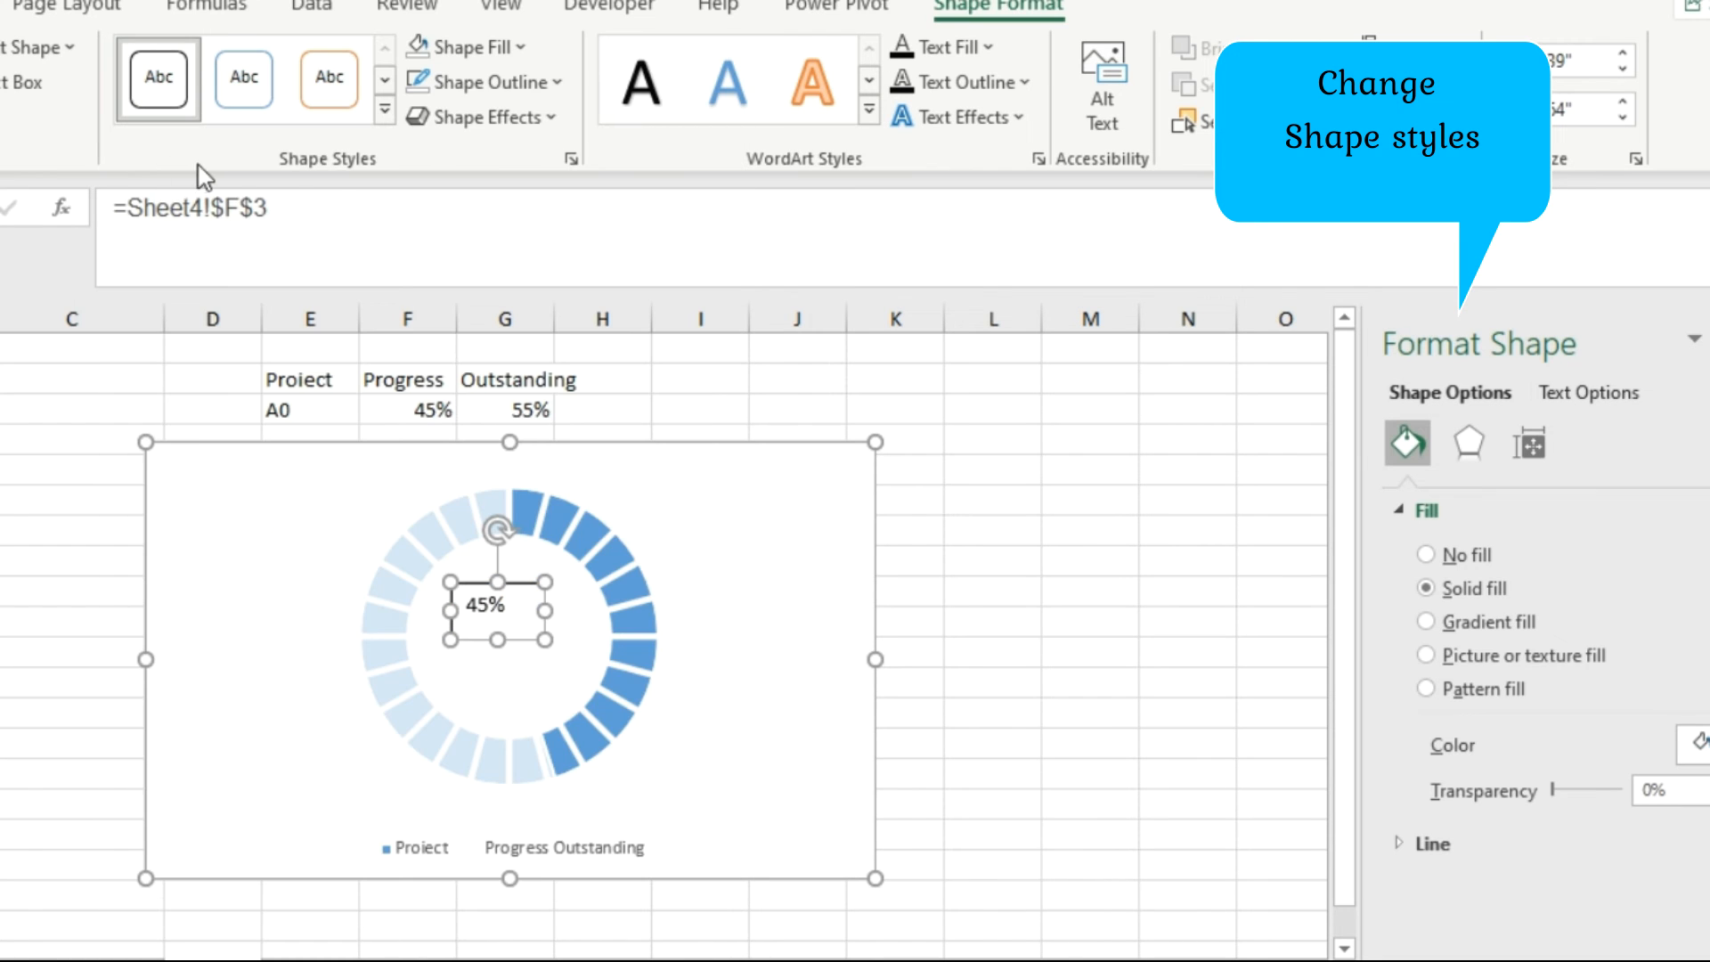
left_click(558, 82)
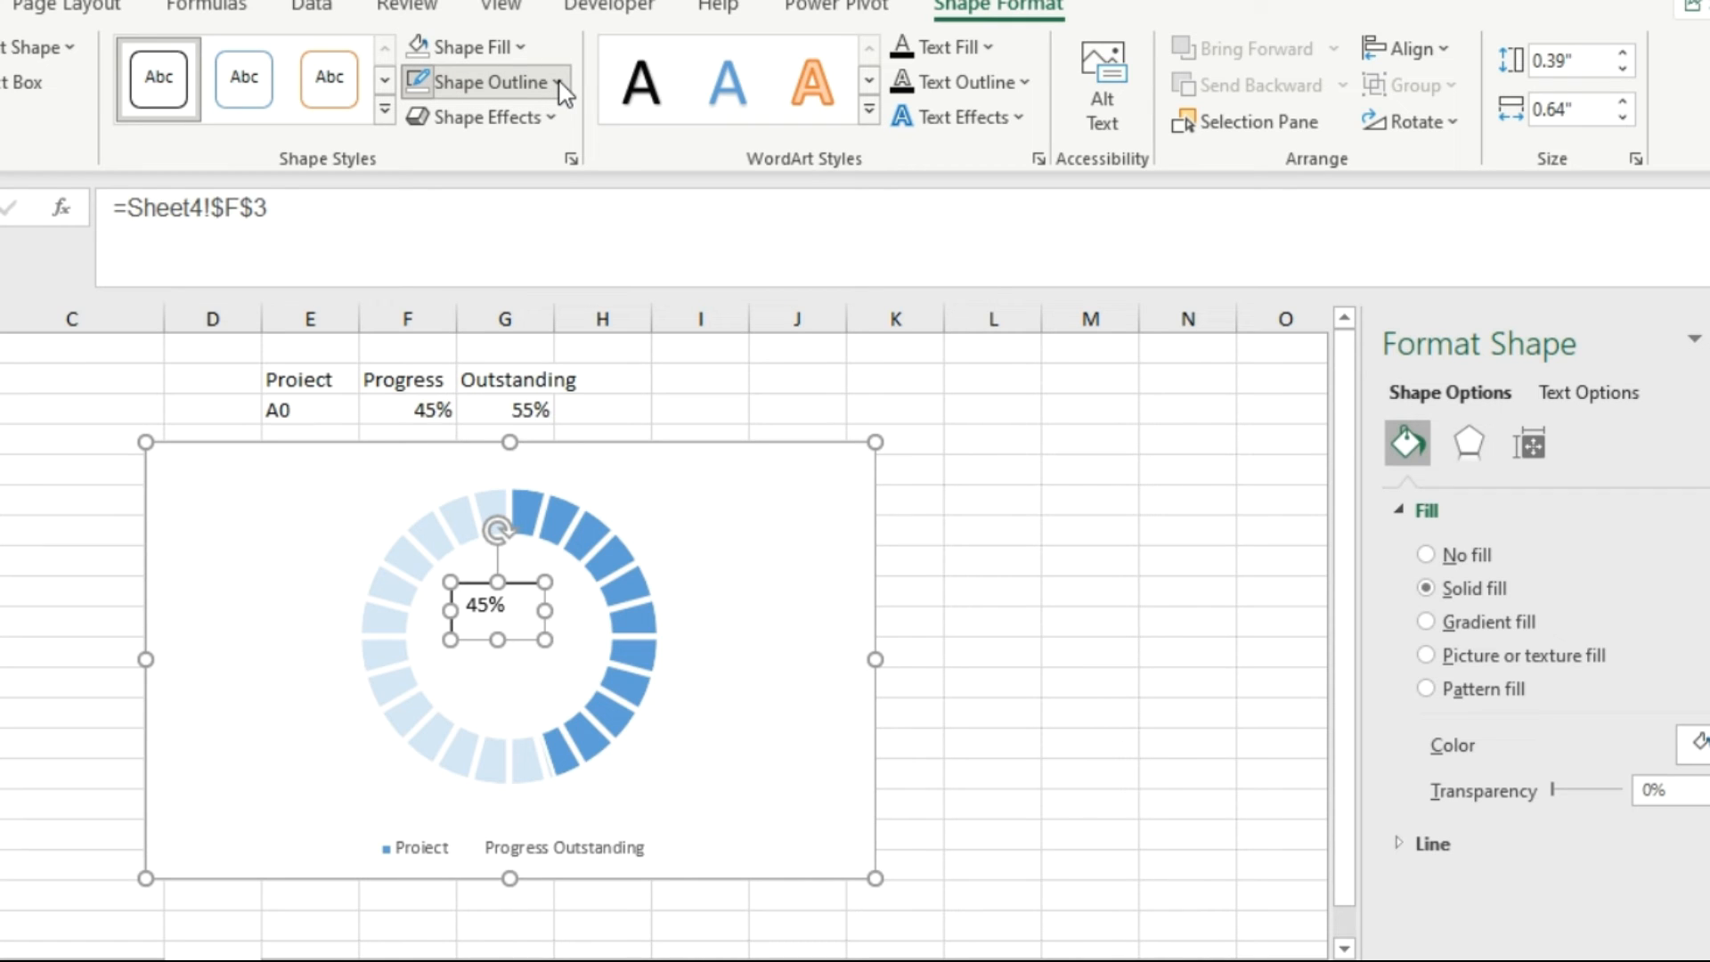
left_click(558, 85)
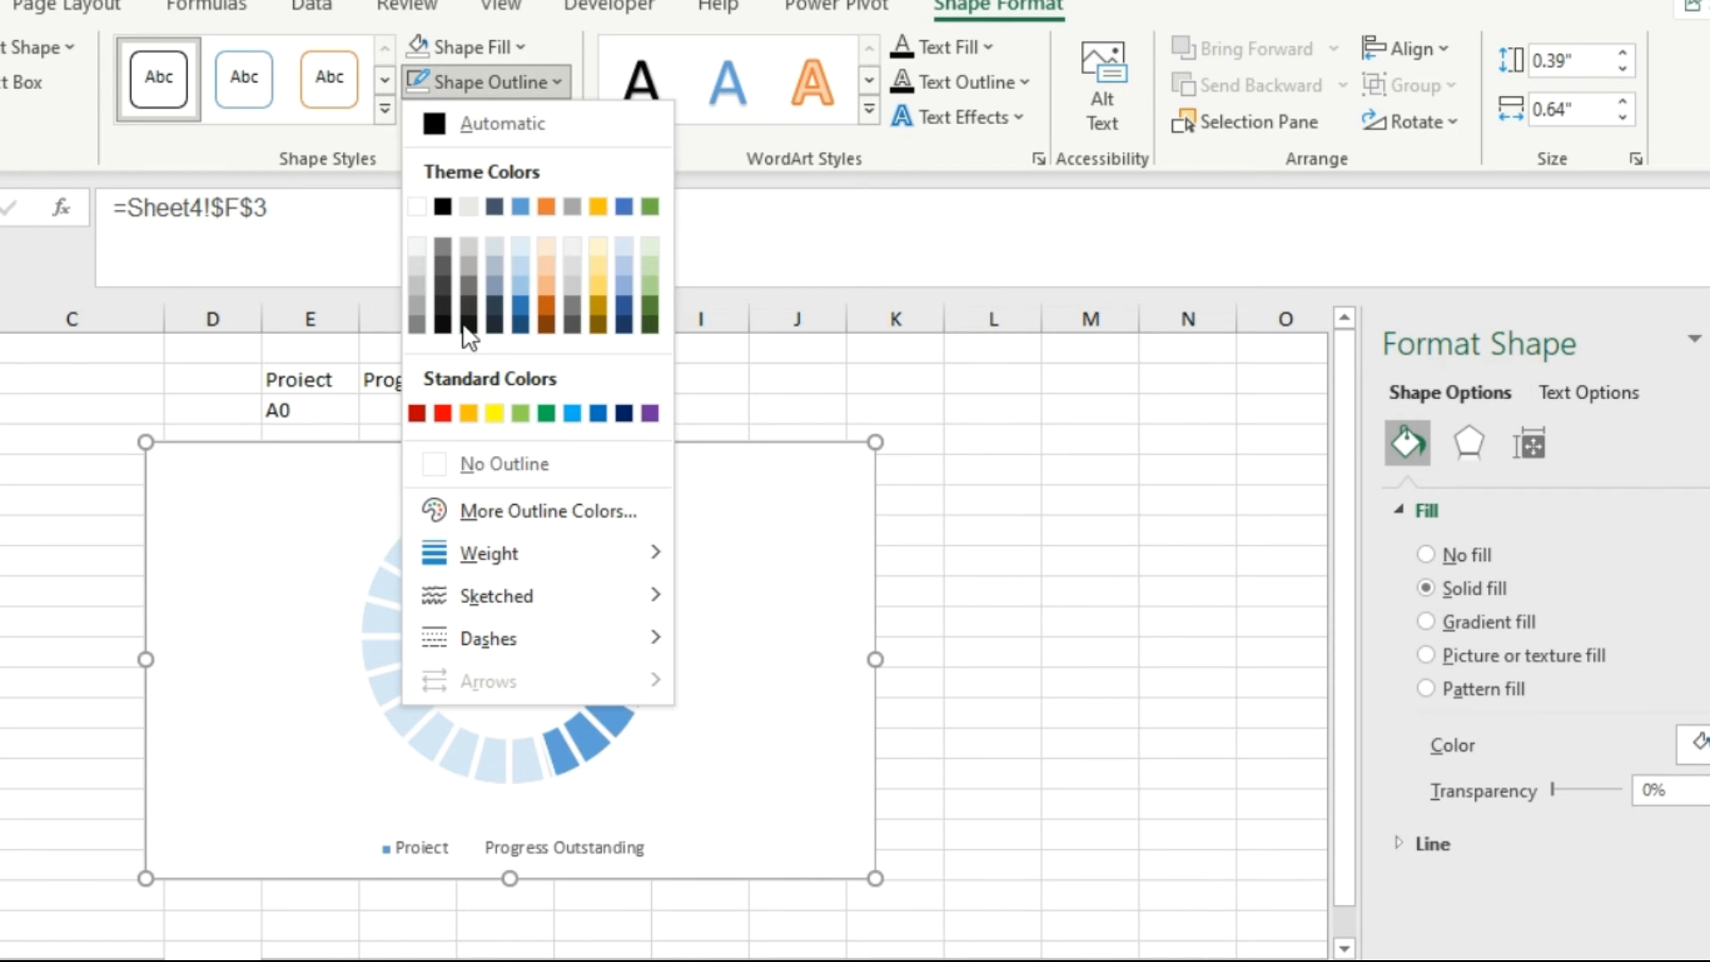
left_click(504, 466)
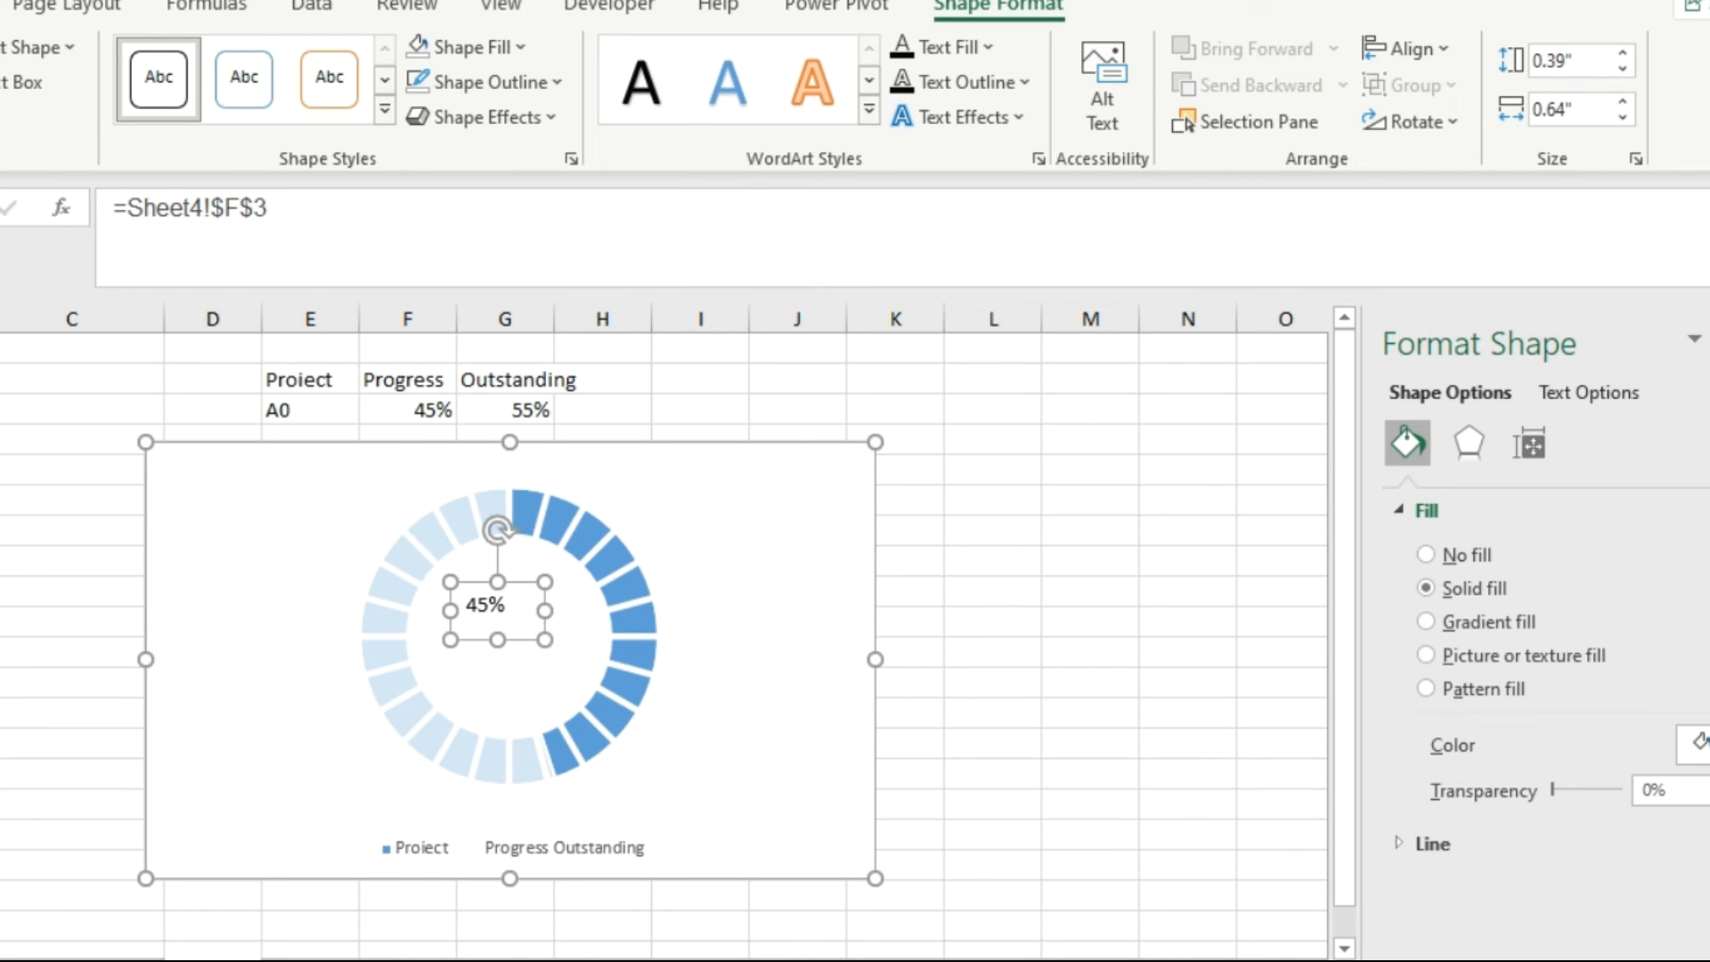
Set the percentage label's font size to 20 and enlarge its rectangle in width and height to fit the text.
left_click(2, 5)
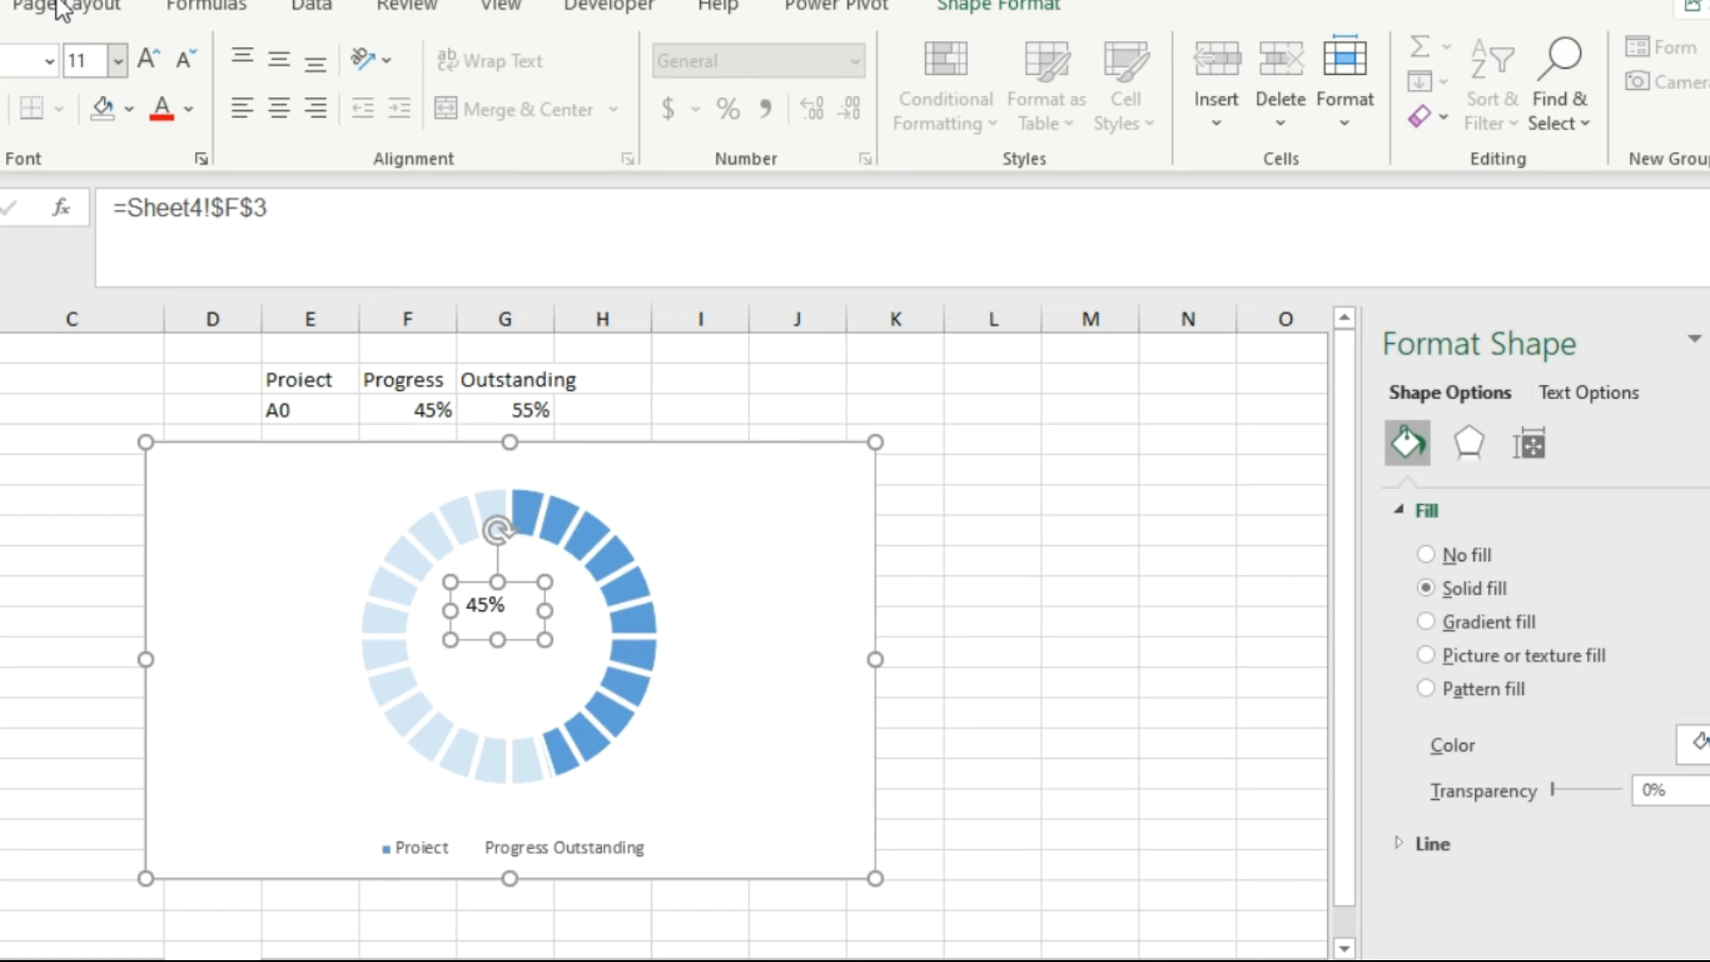
left_click(117, 63)
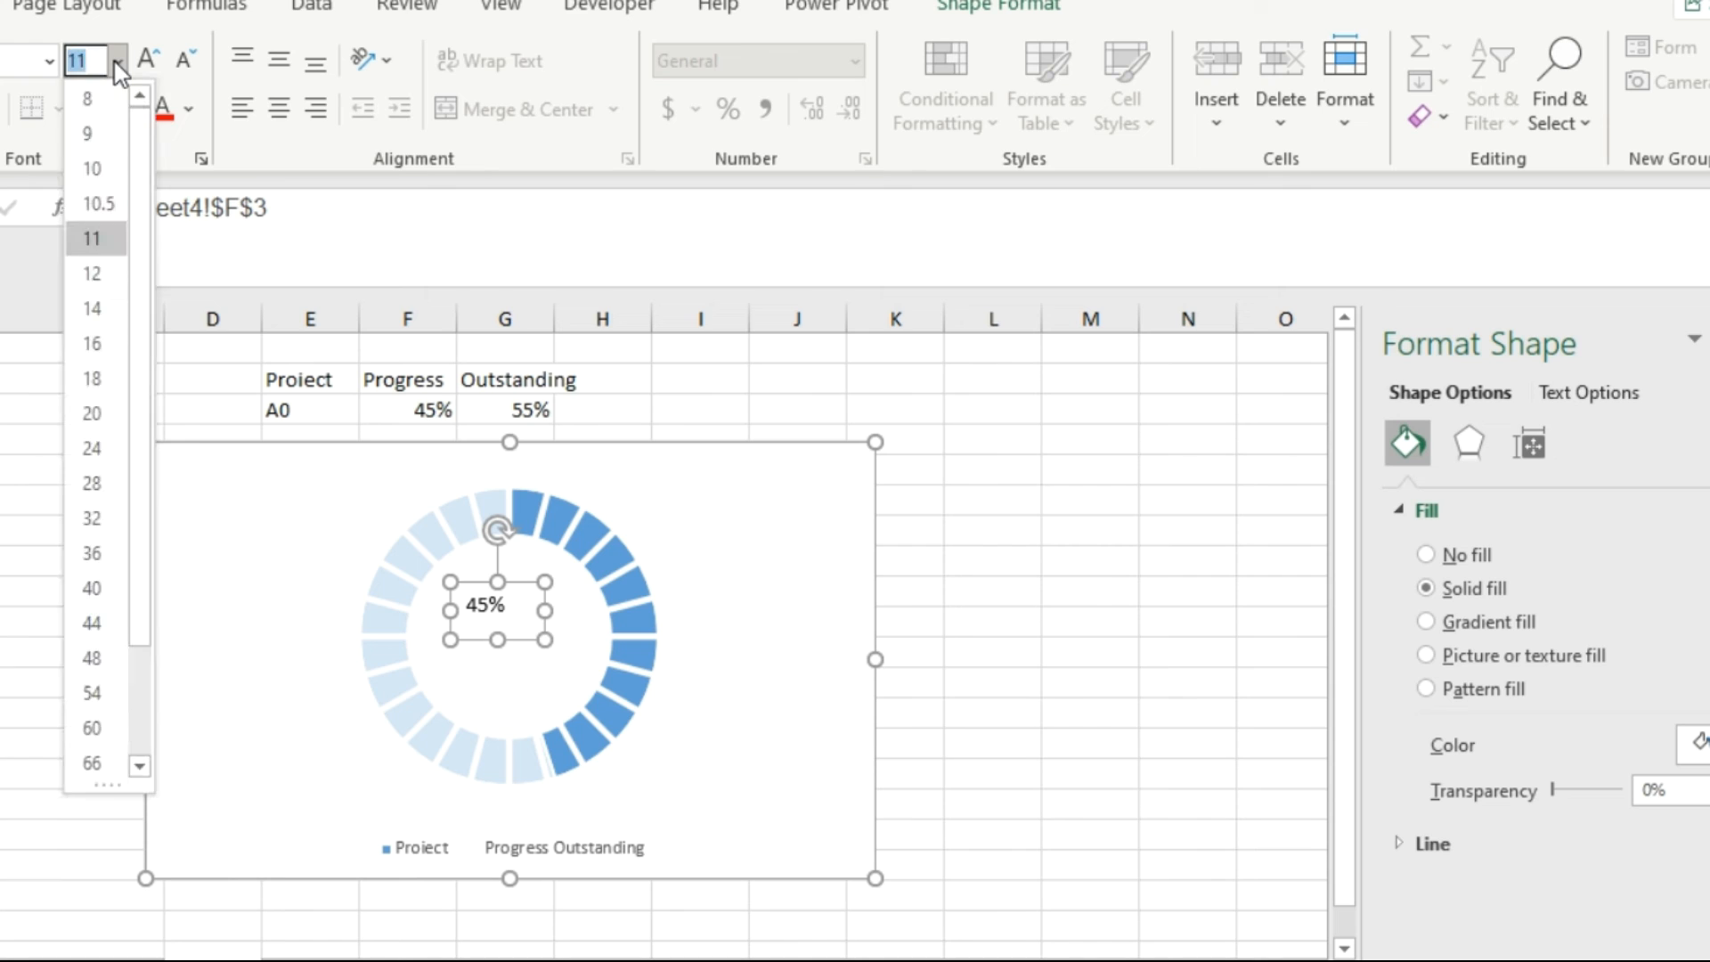
left_click(107, 407)
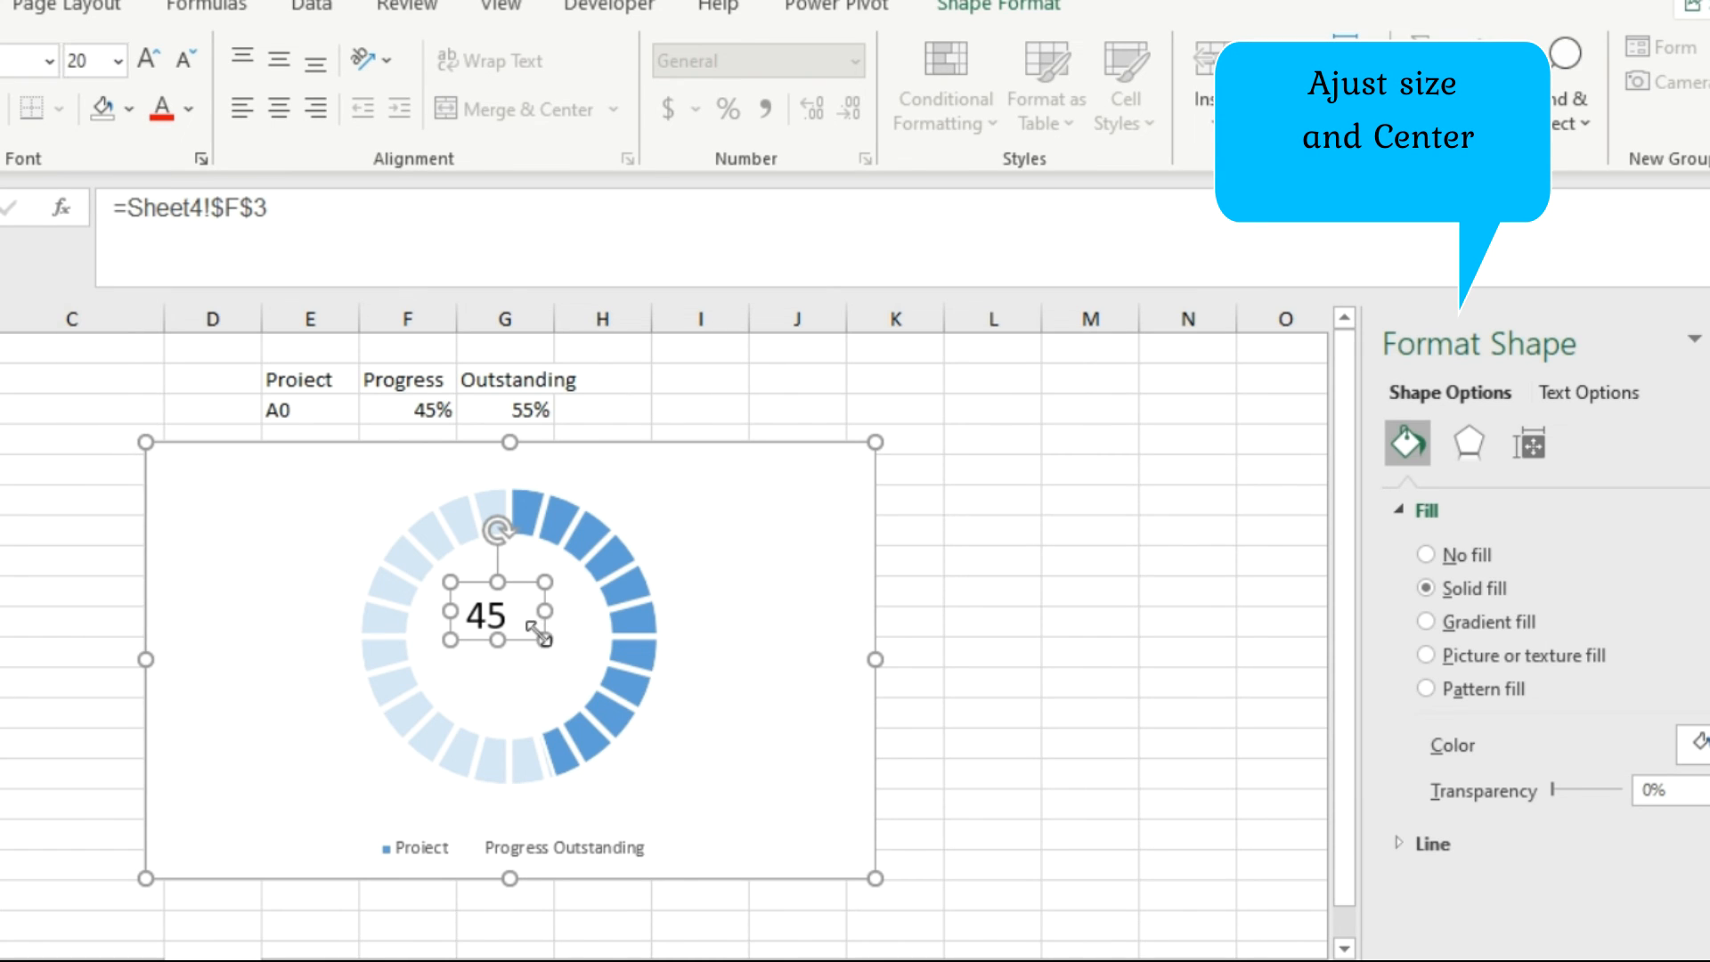
left_click(561, 655)
left_click(568, 659)
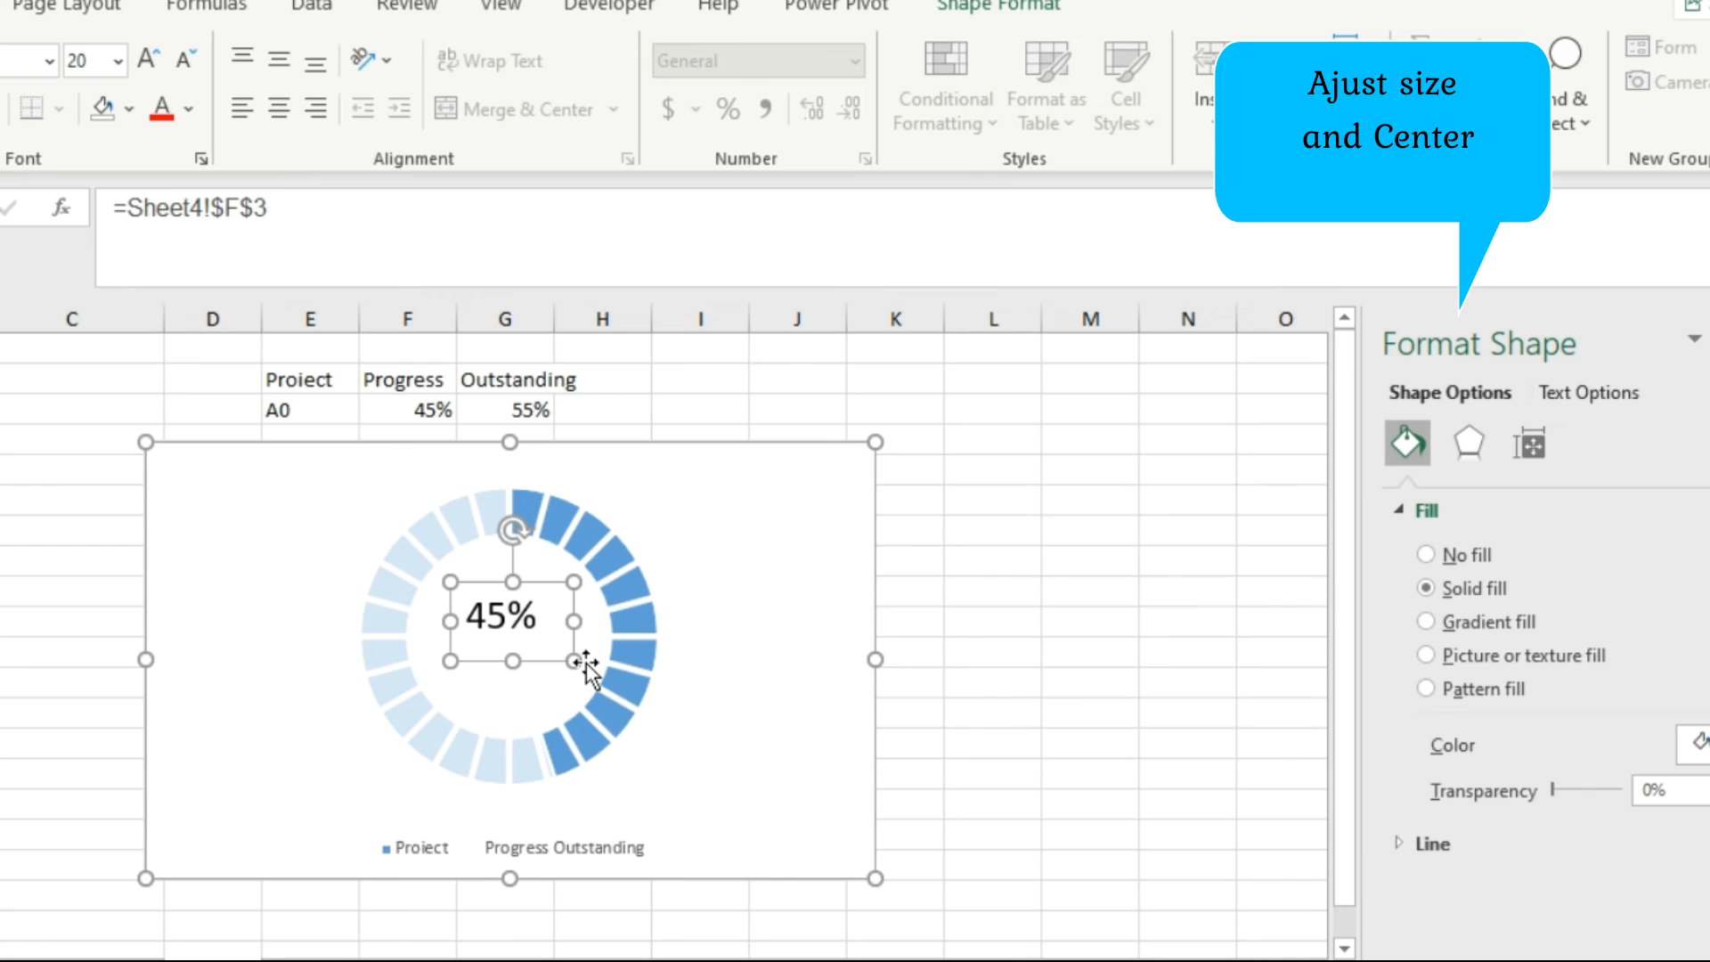
left_click_drag(513, 660, 516, 692)
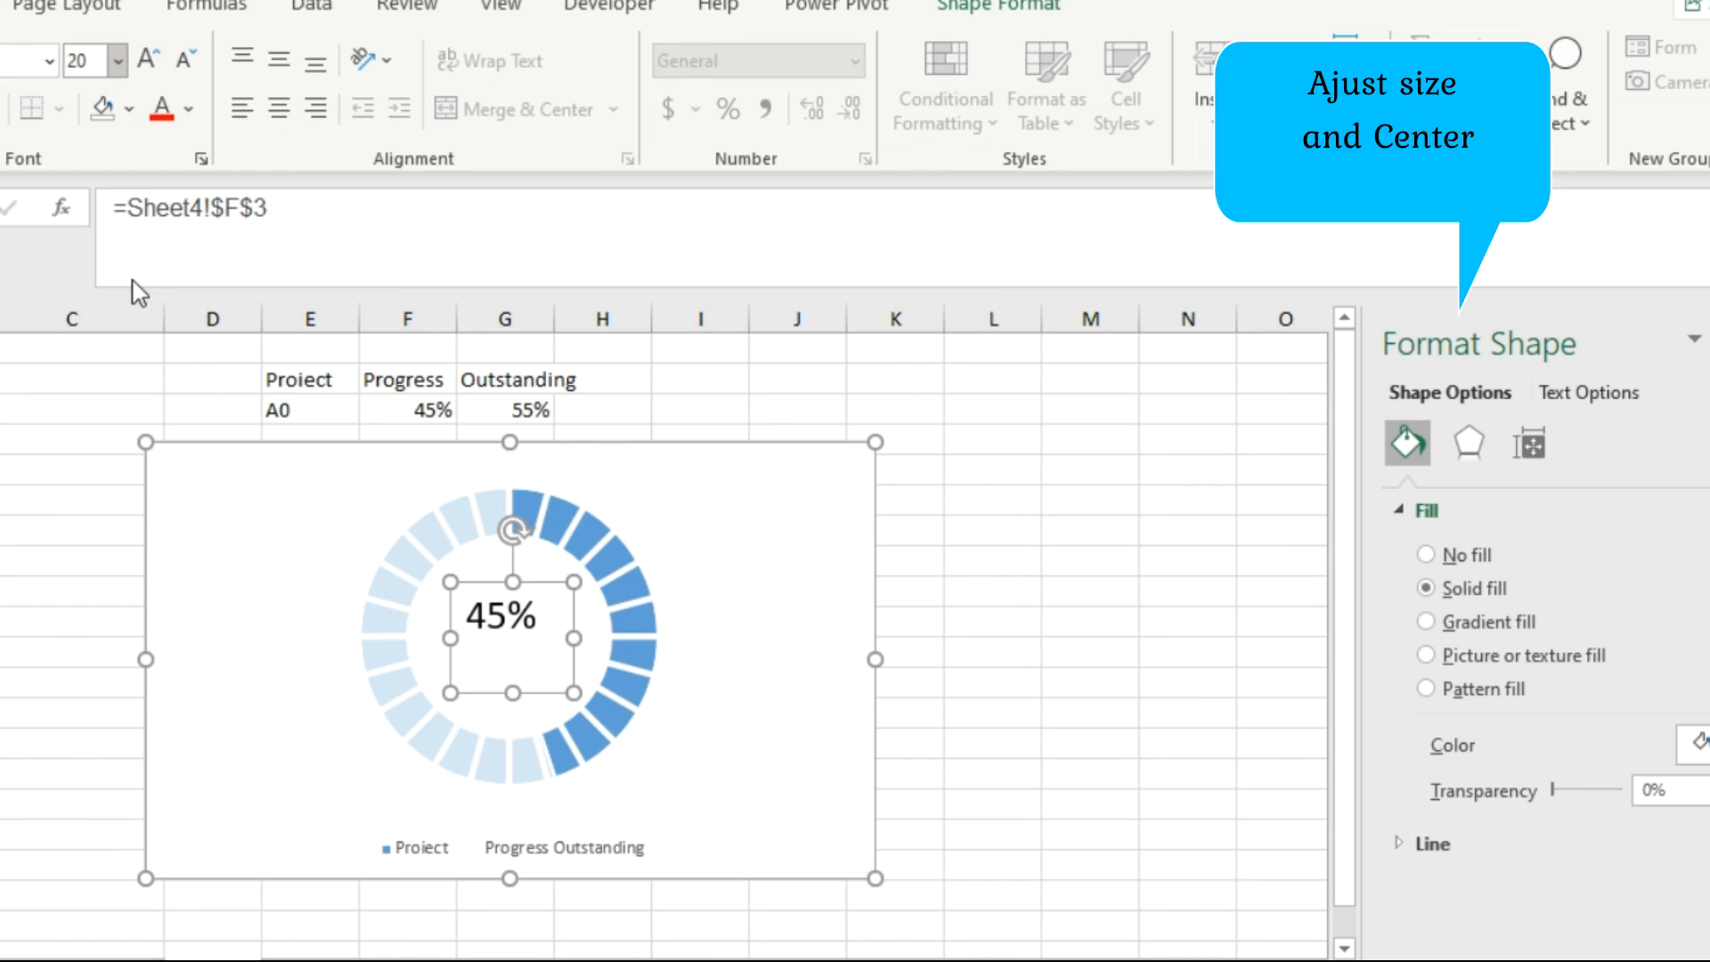
Set the percentage label's font size to 24 and move the label to the centre of the doughnut's hole.
left_click(118, 61)
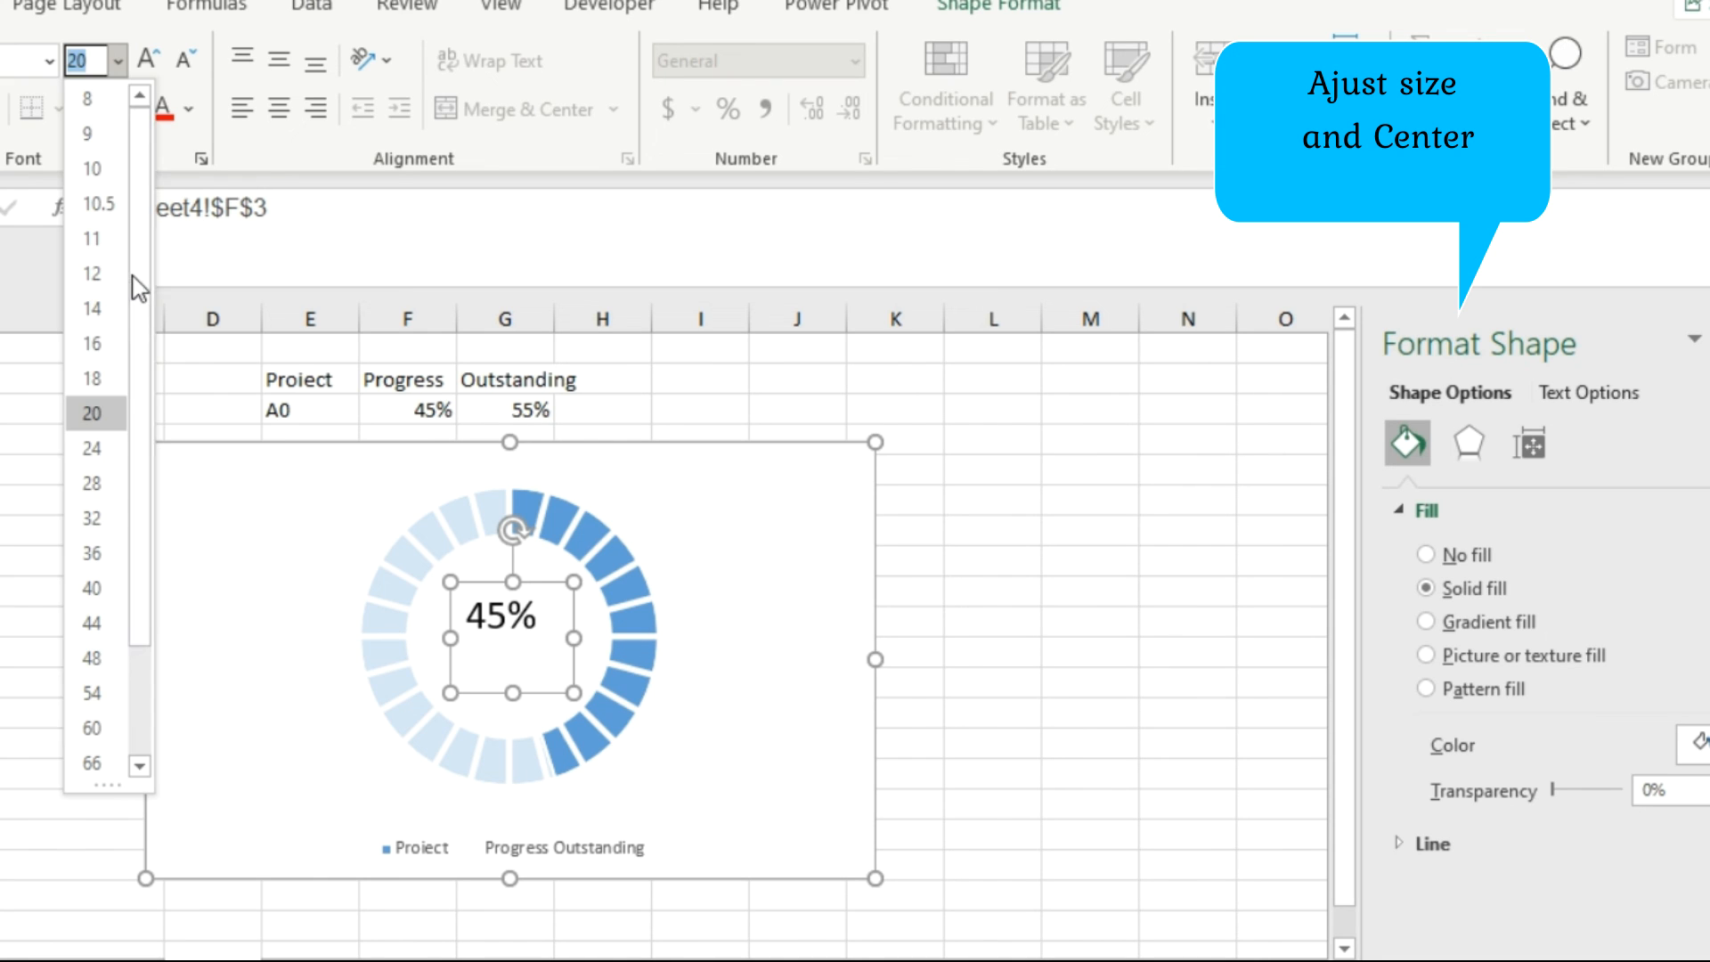
left_click(114, 443)
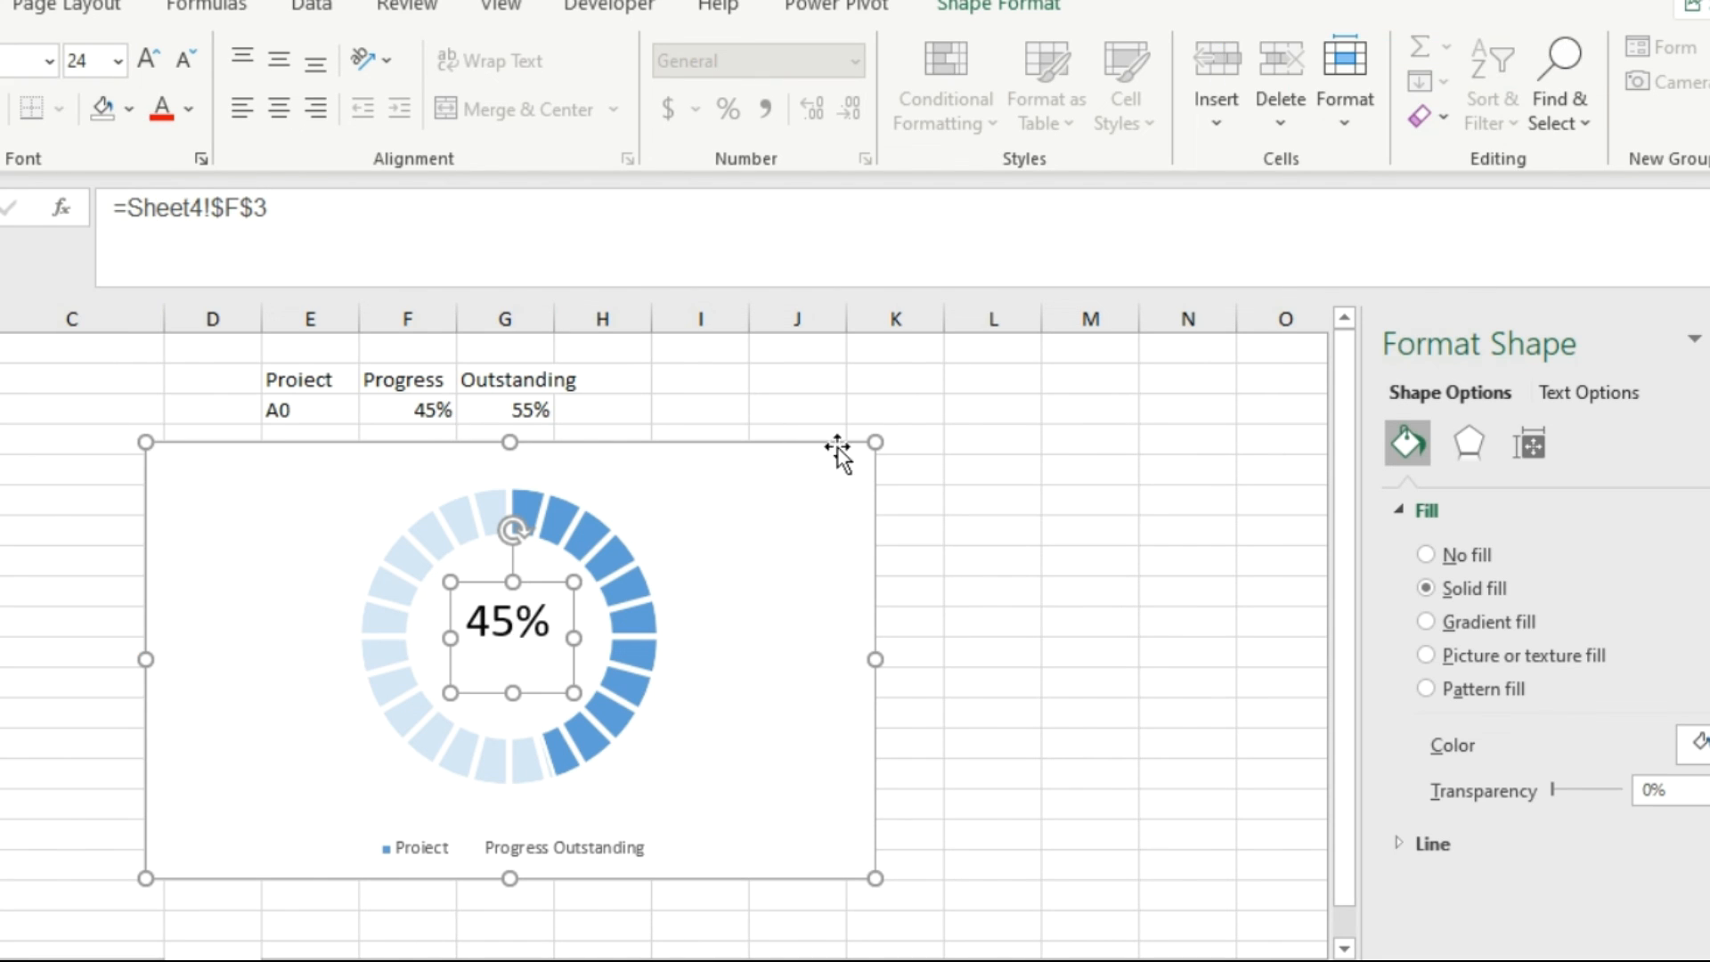
left_click(985, 543)
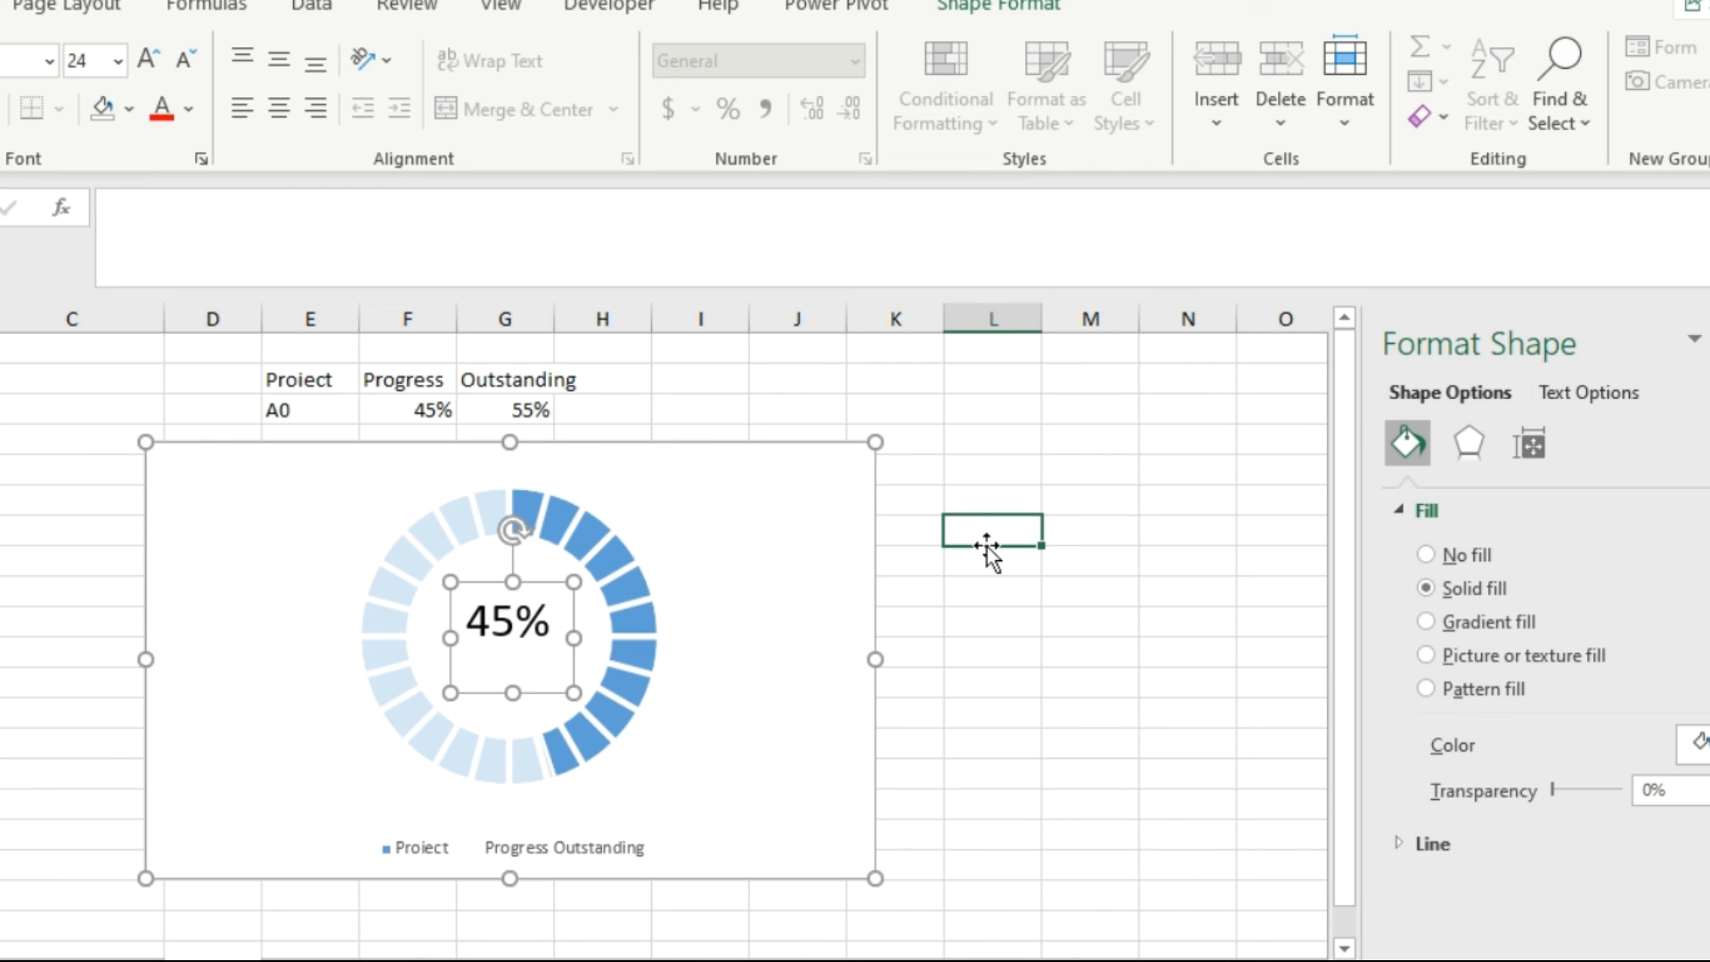
left_click(535, 632)
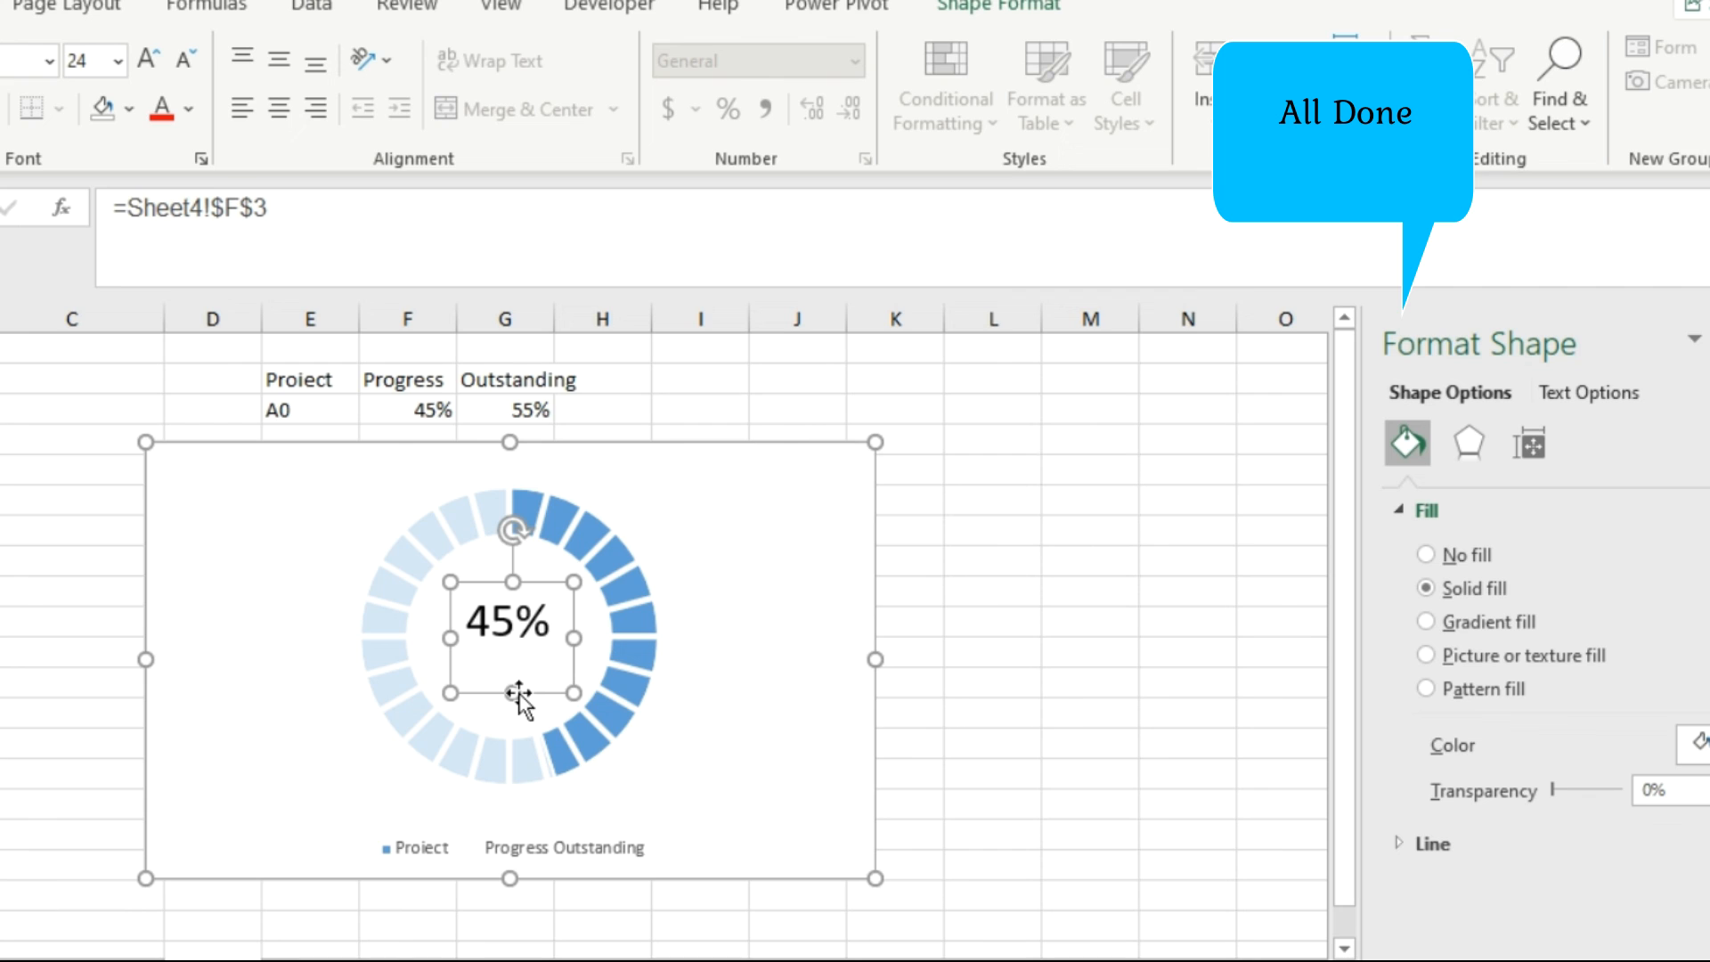
mouse_move(519, 692)
left_mouse_down()
mouse_move(516, 650)
mouse_move(534, 671)
left_mouse_up()
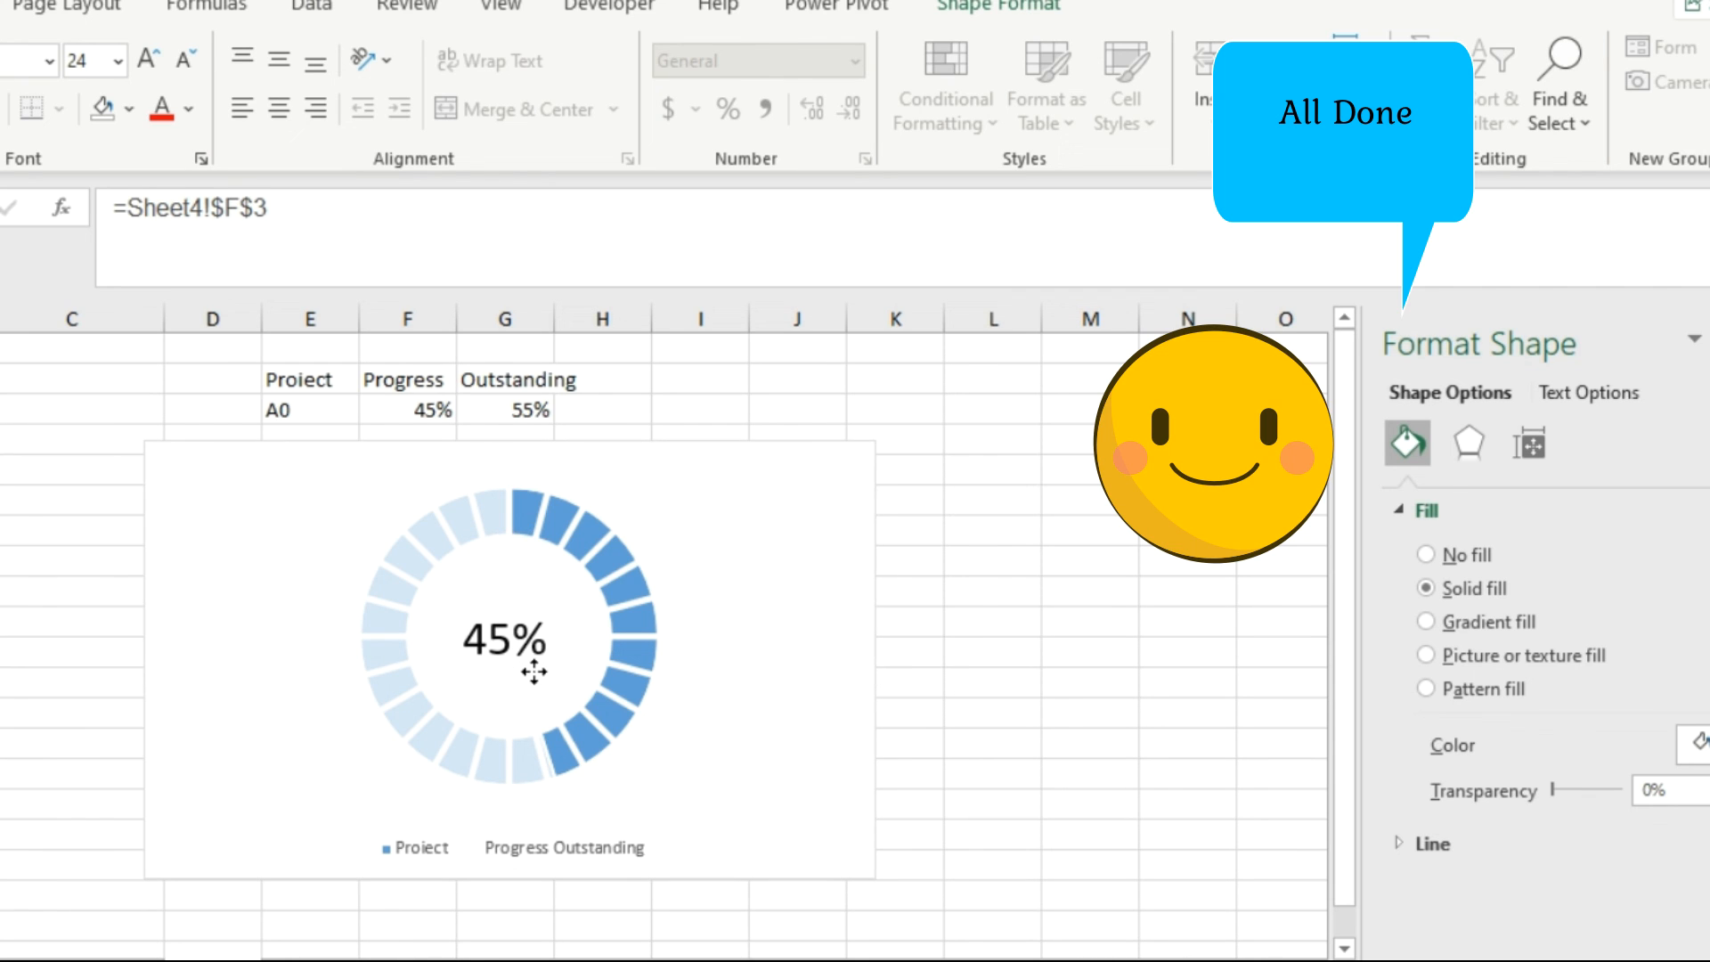
left_click(1006, 616)
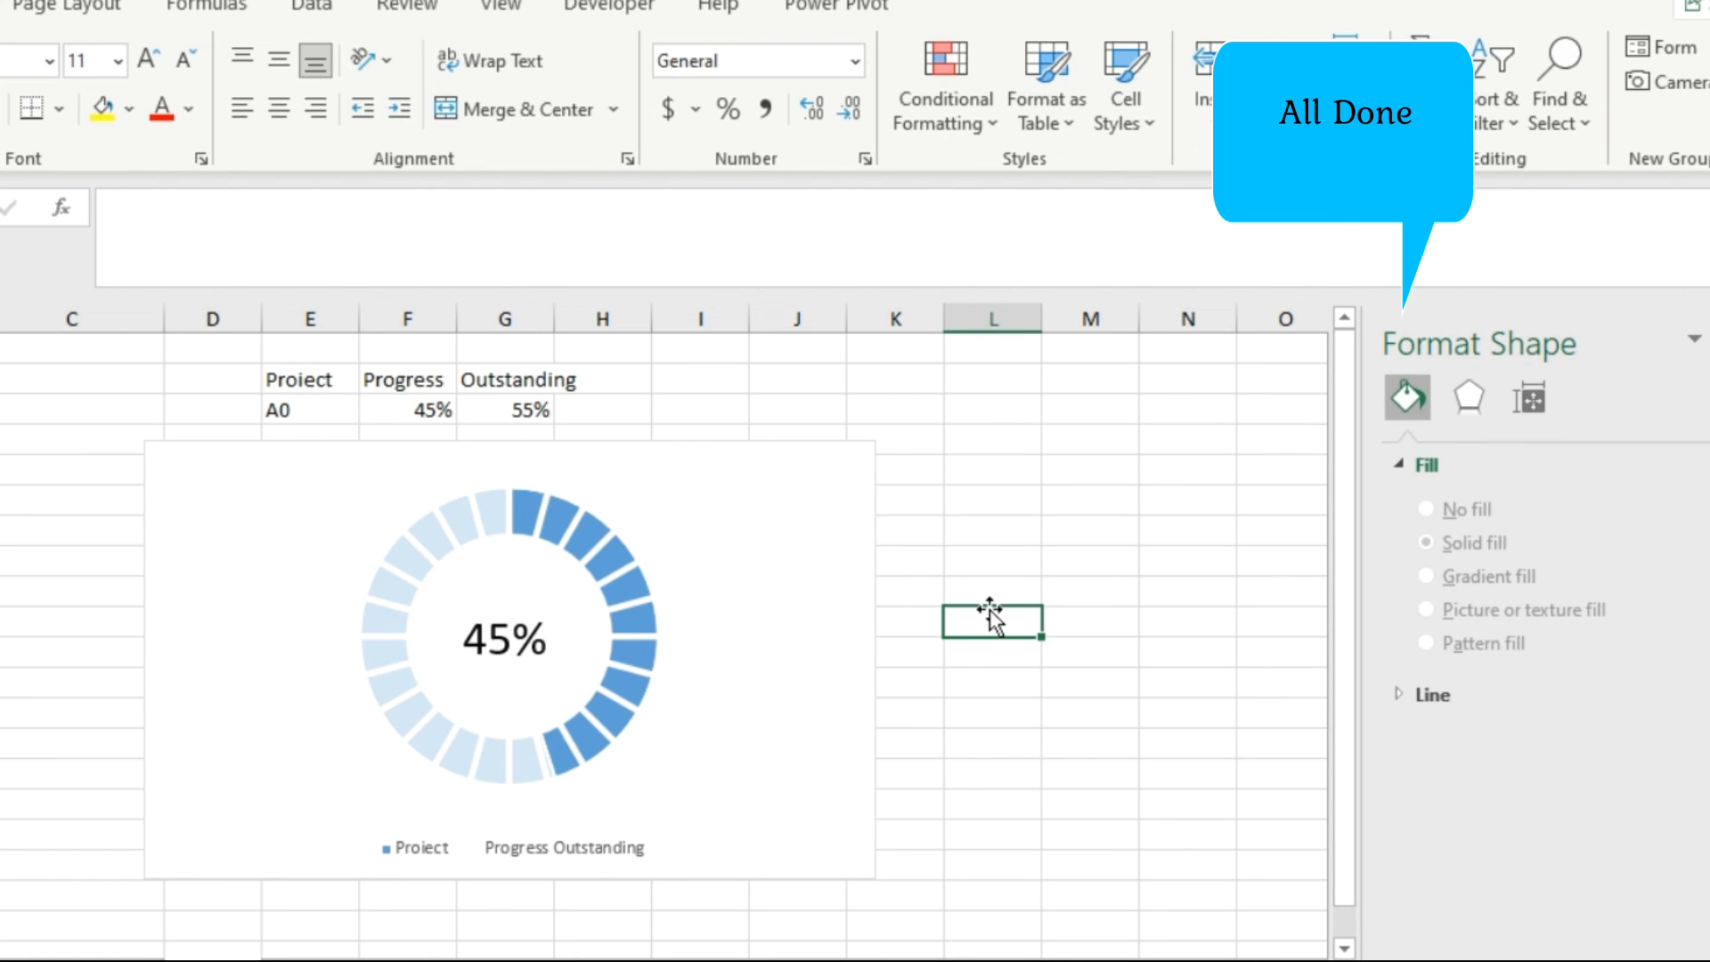
Set the A0 project's Progress value in cell F3 to 22%.
left_click(414, 412)
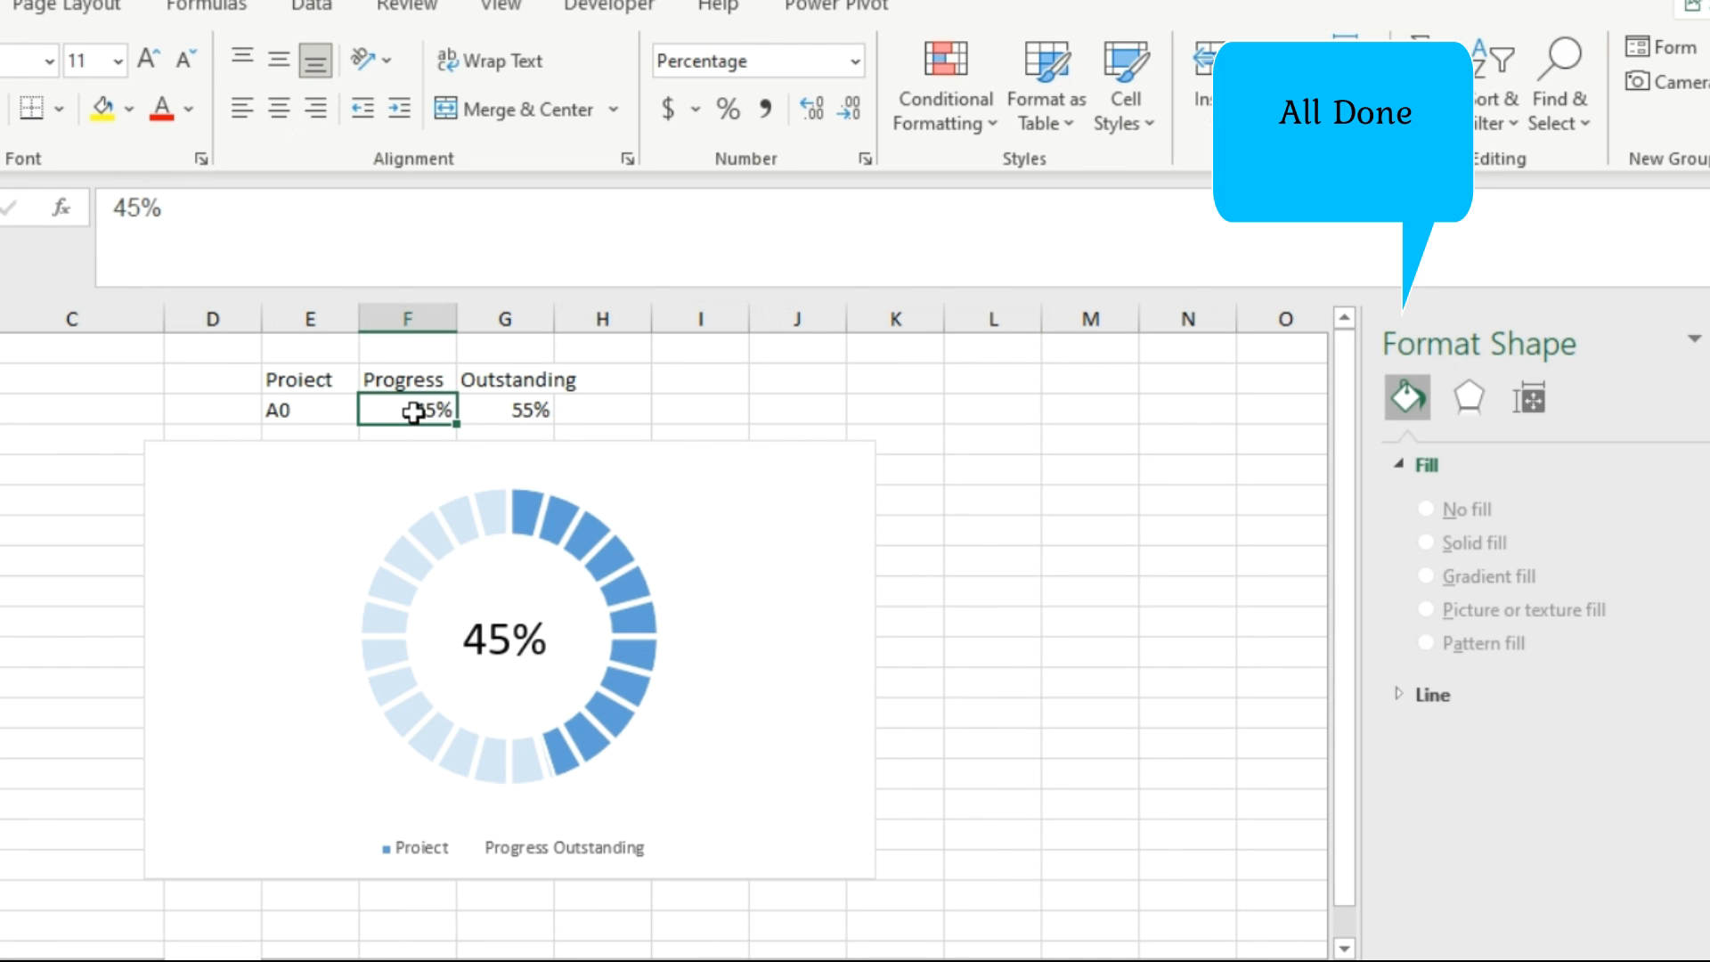
type("22")
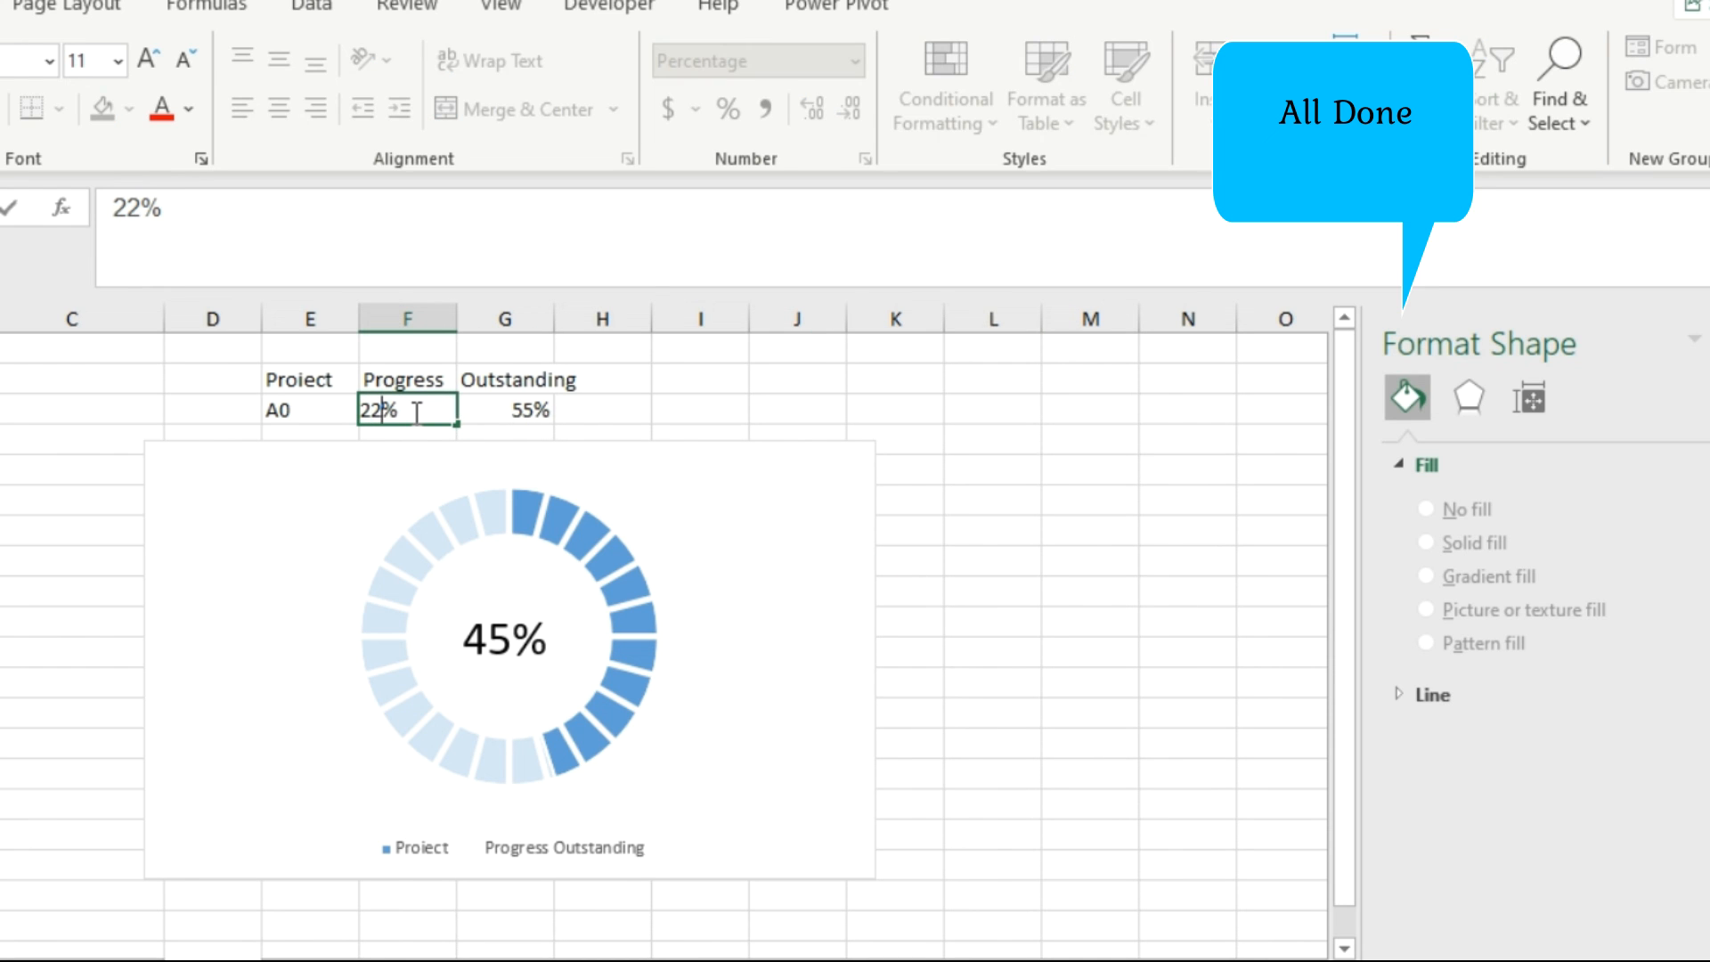
left_click(496, 413)
Set the A0 project's Progress value in cell F3 to 88%.
left_click(436, 413)
type("88")
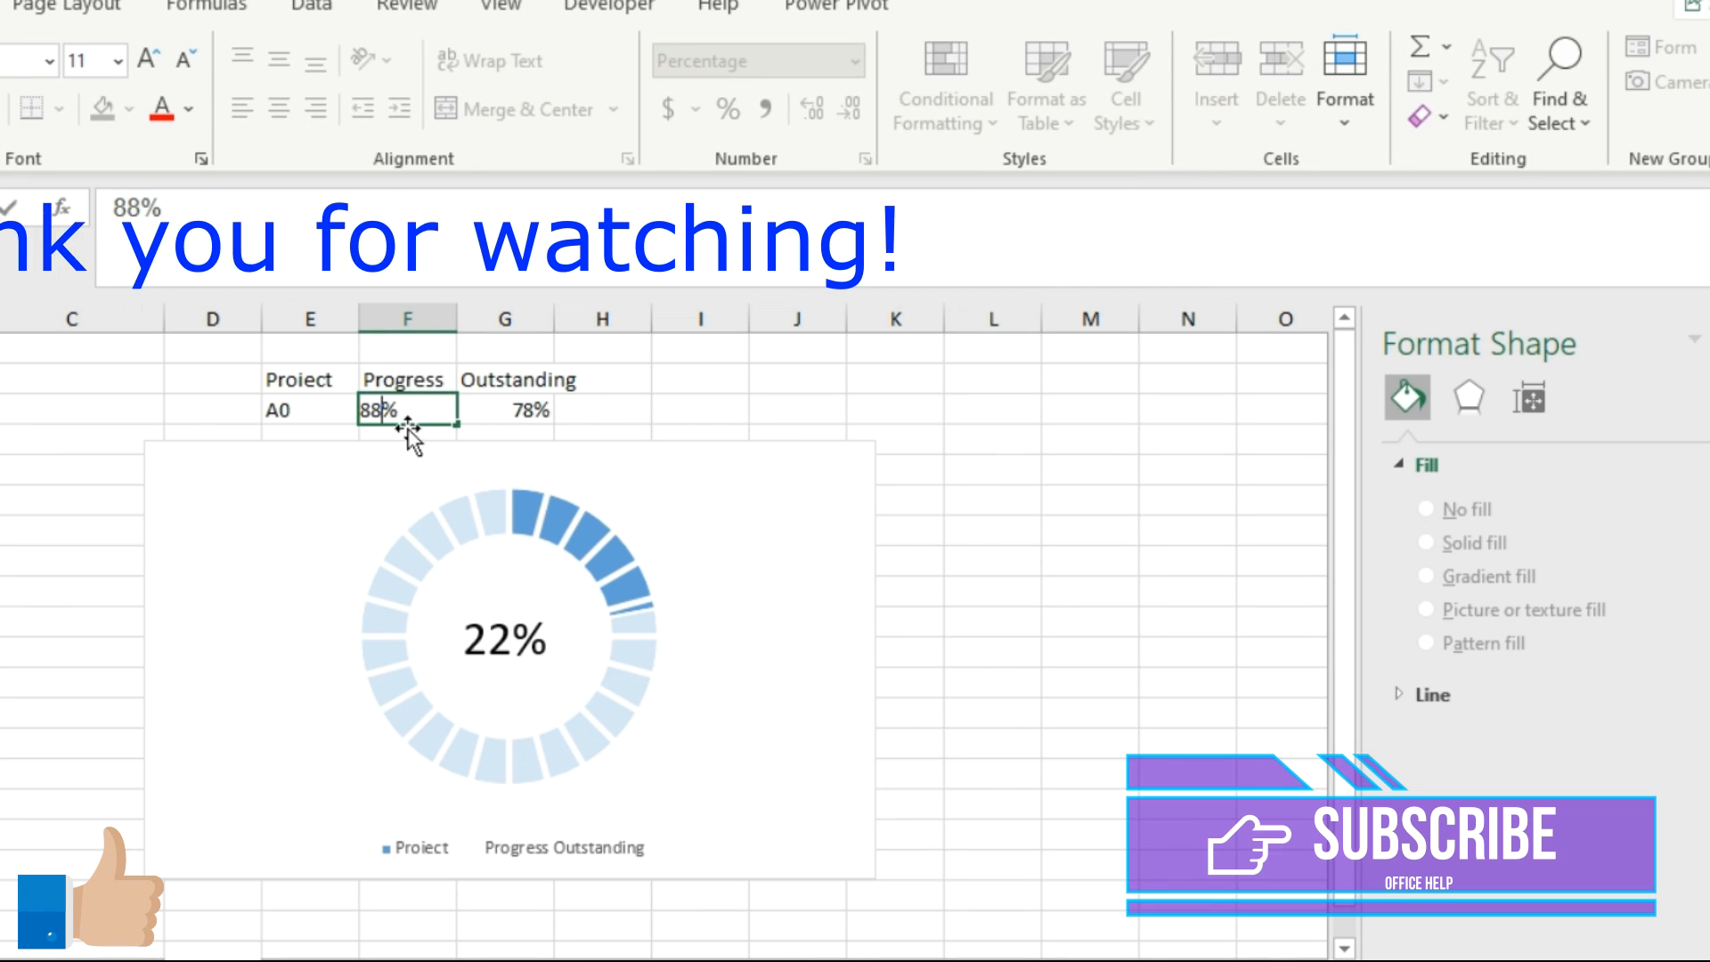
left_click(285, 413)
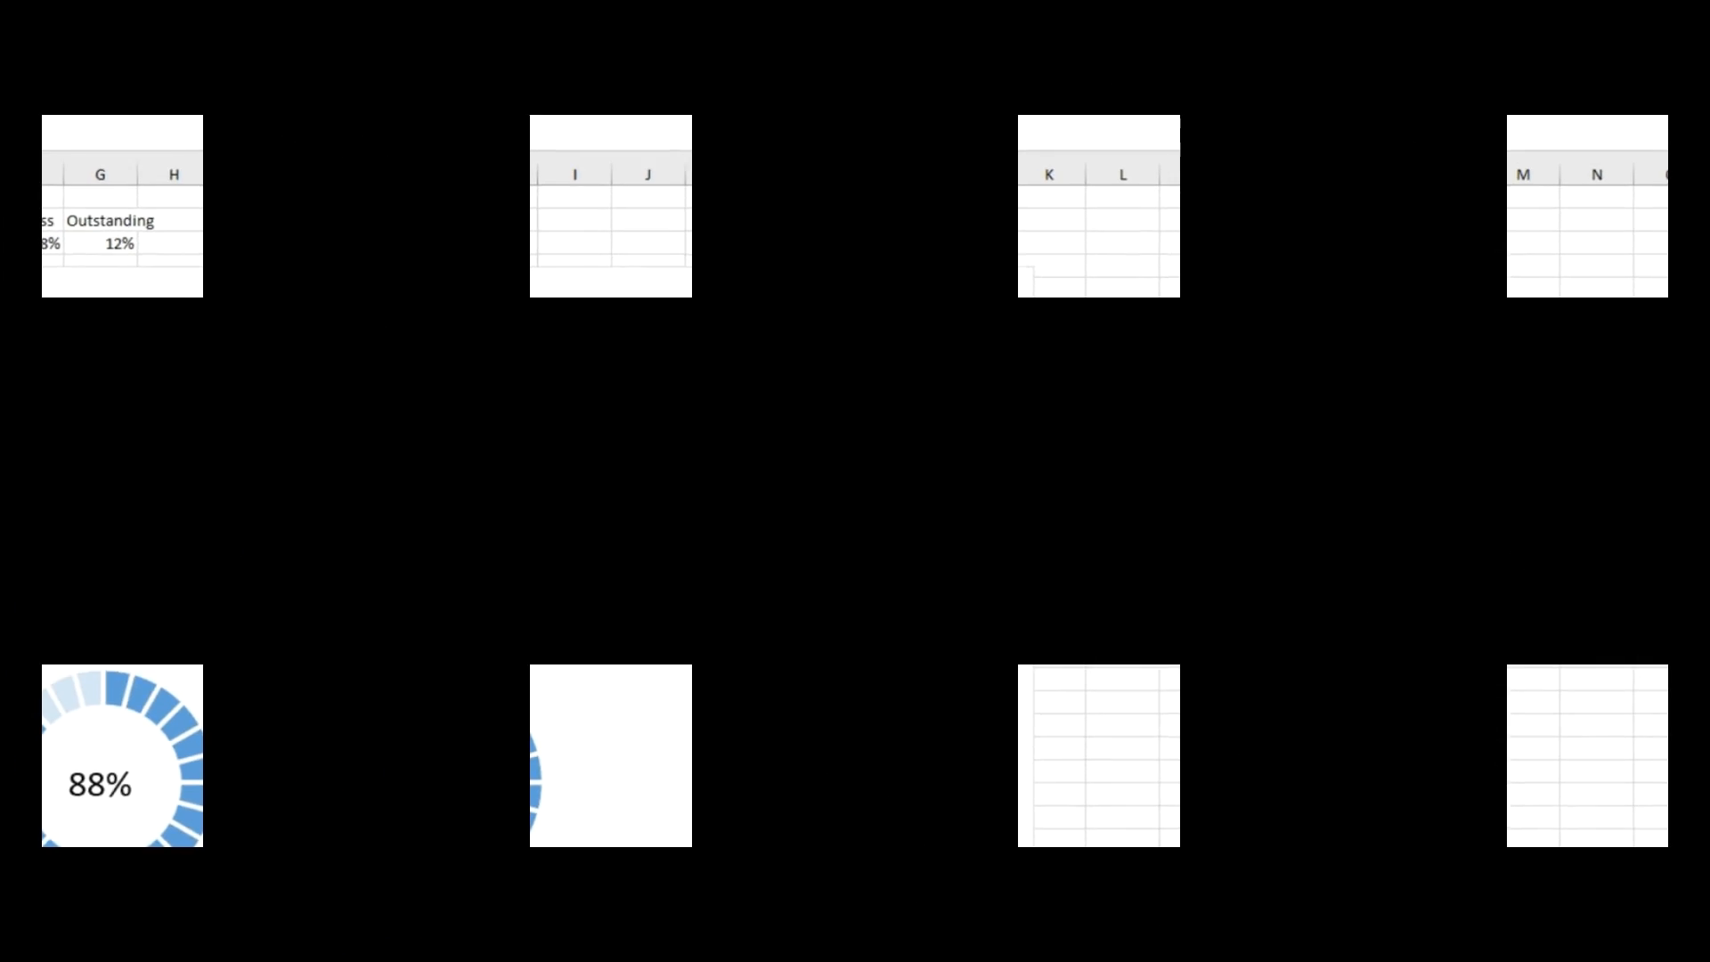